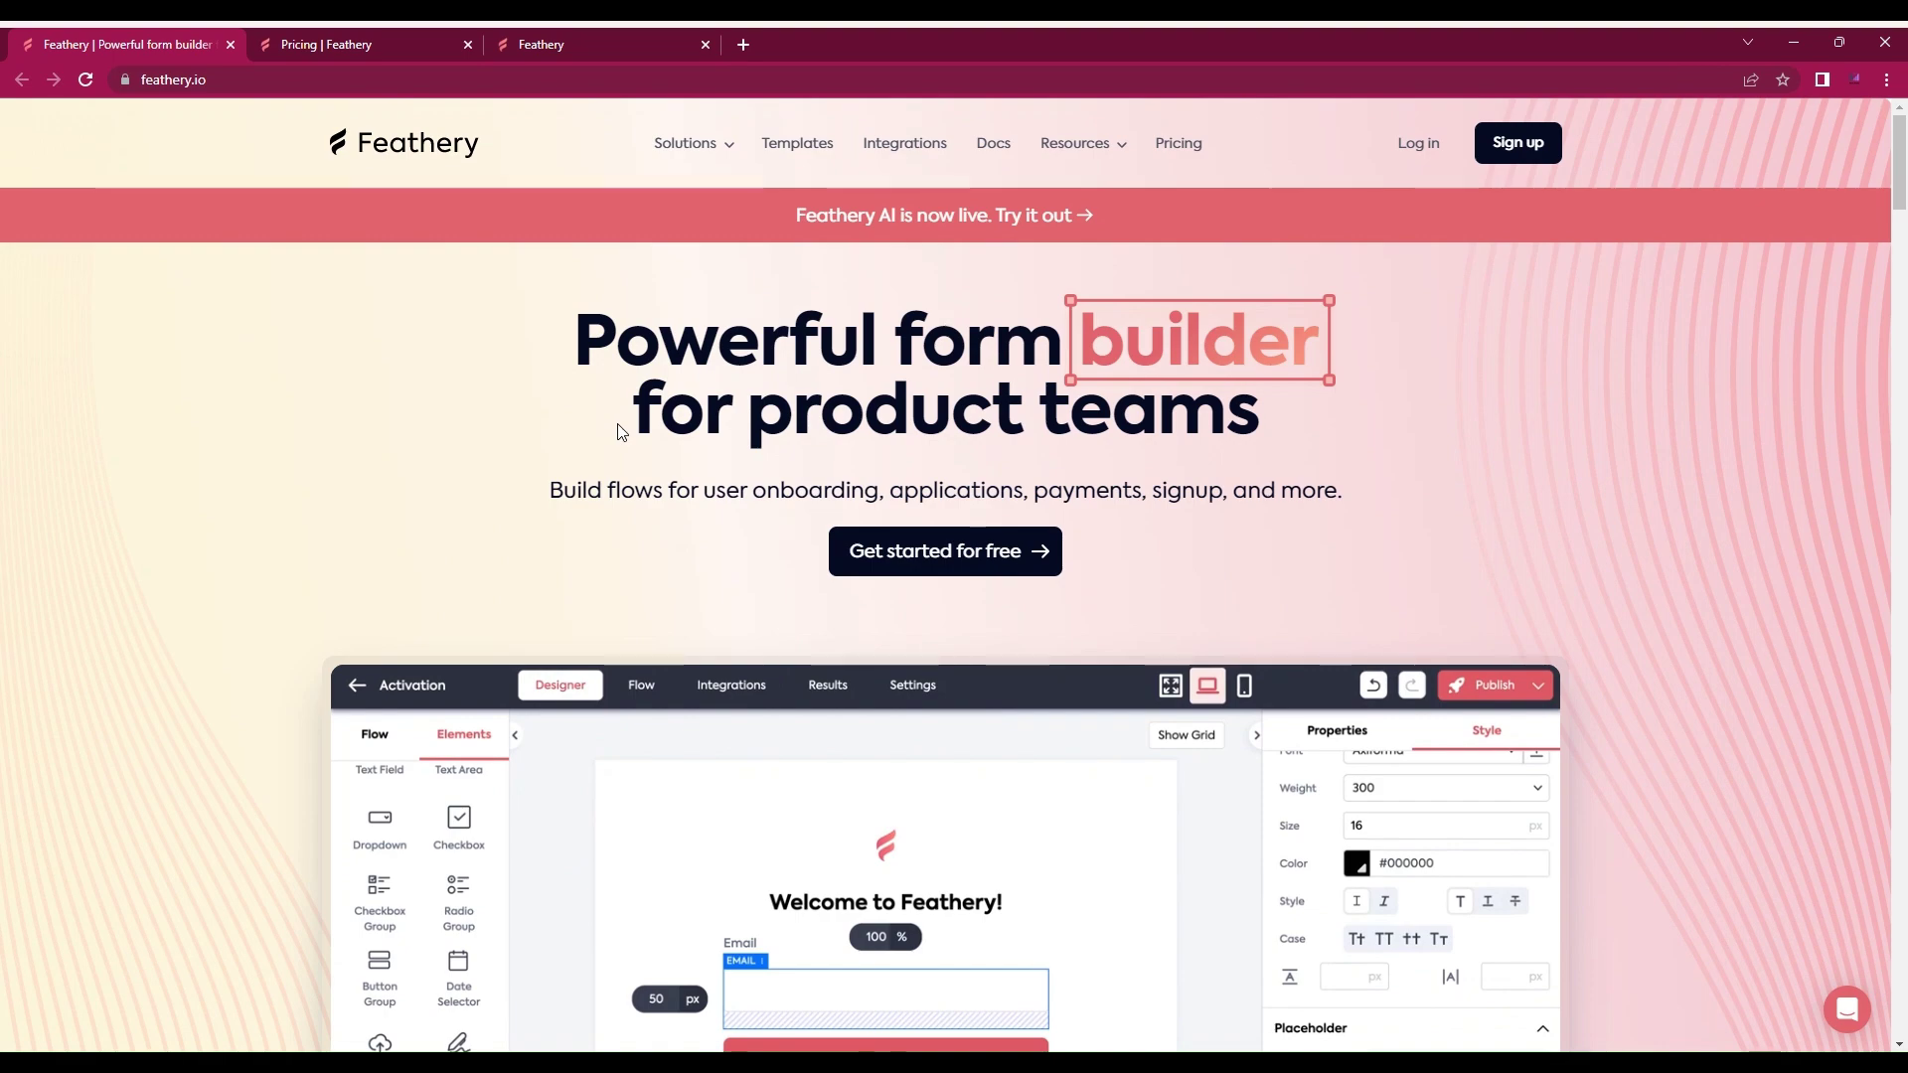
Step: Browse the Free, Basic, Pro and Enterprise pricing plans, then return to the empty forms dashboard
scroll(617, 431, down, 5)
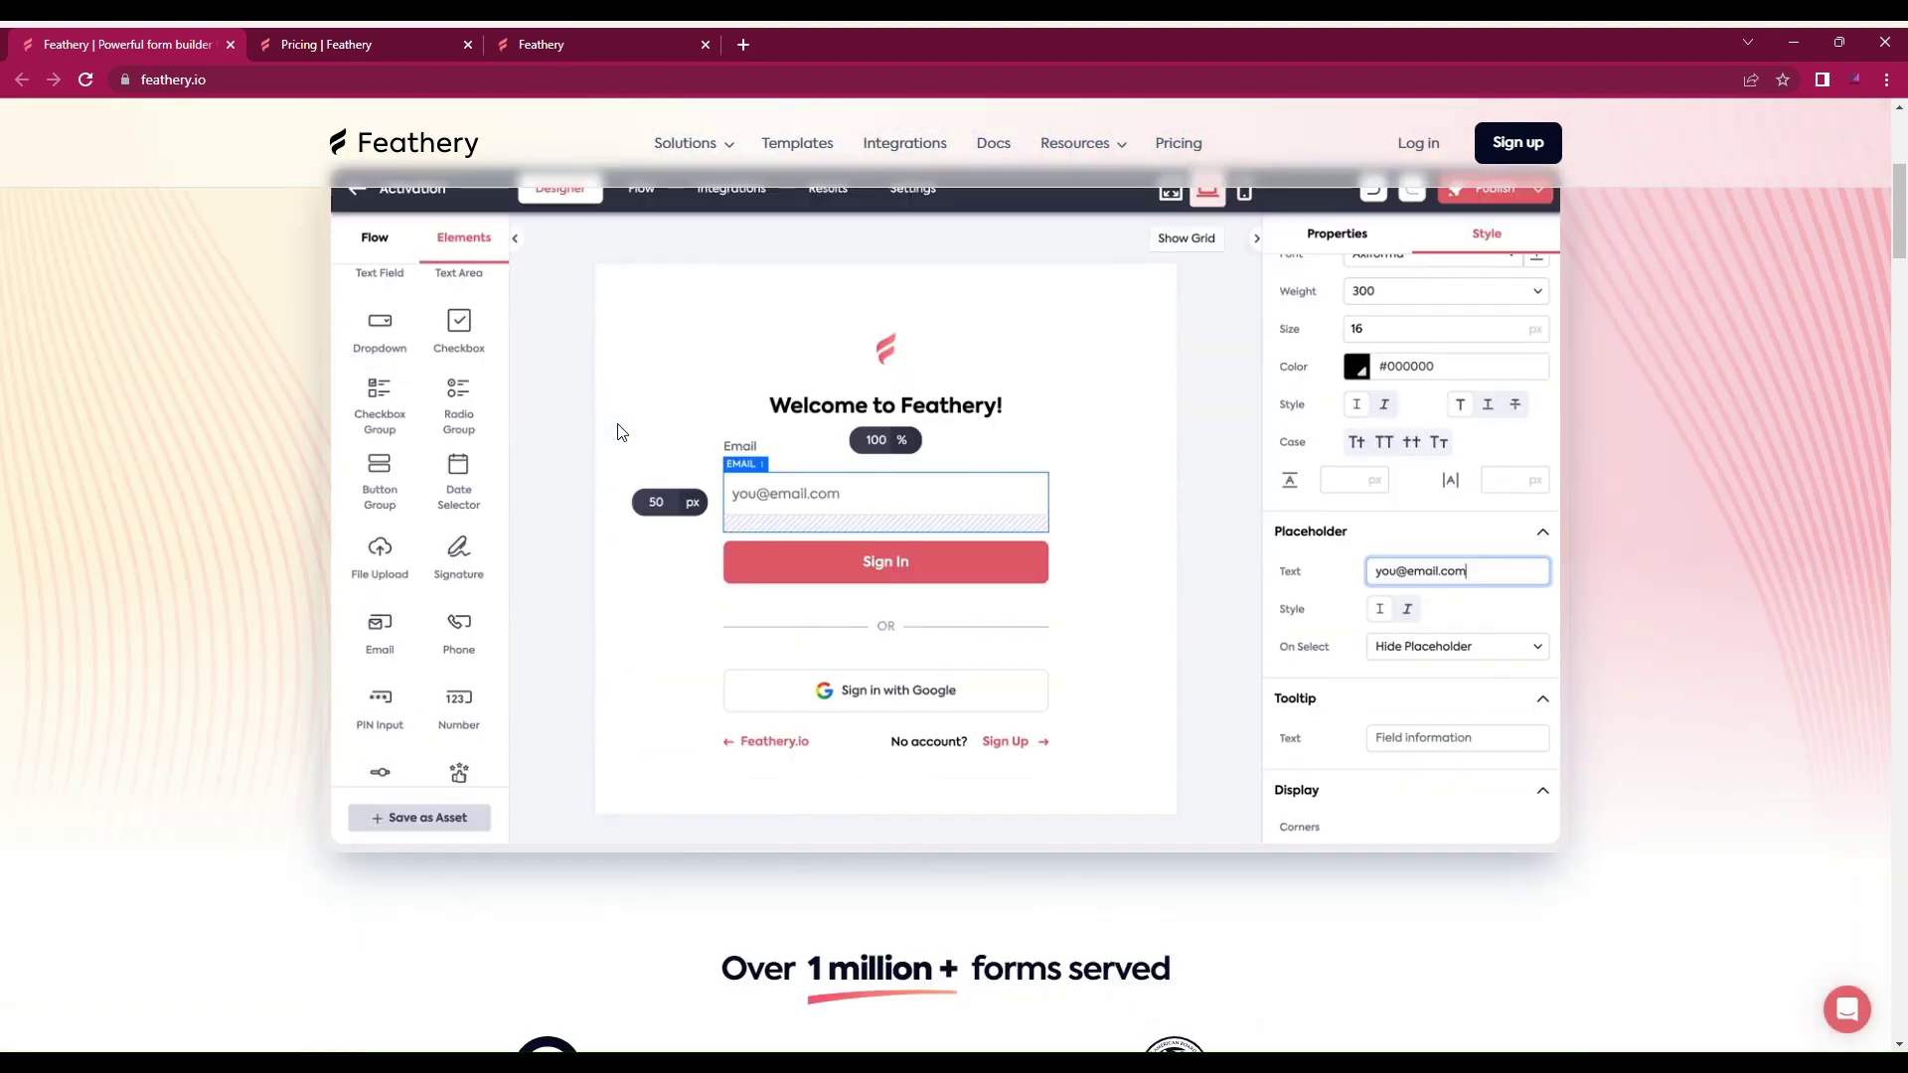
scroll(617, 431, down, 12)
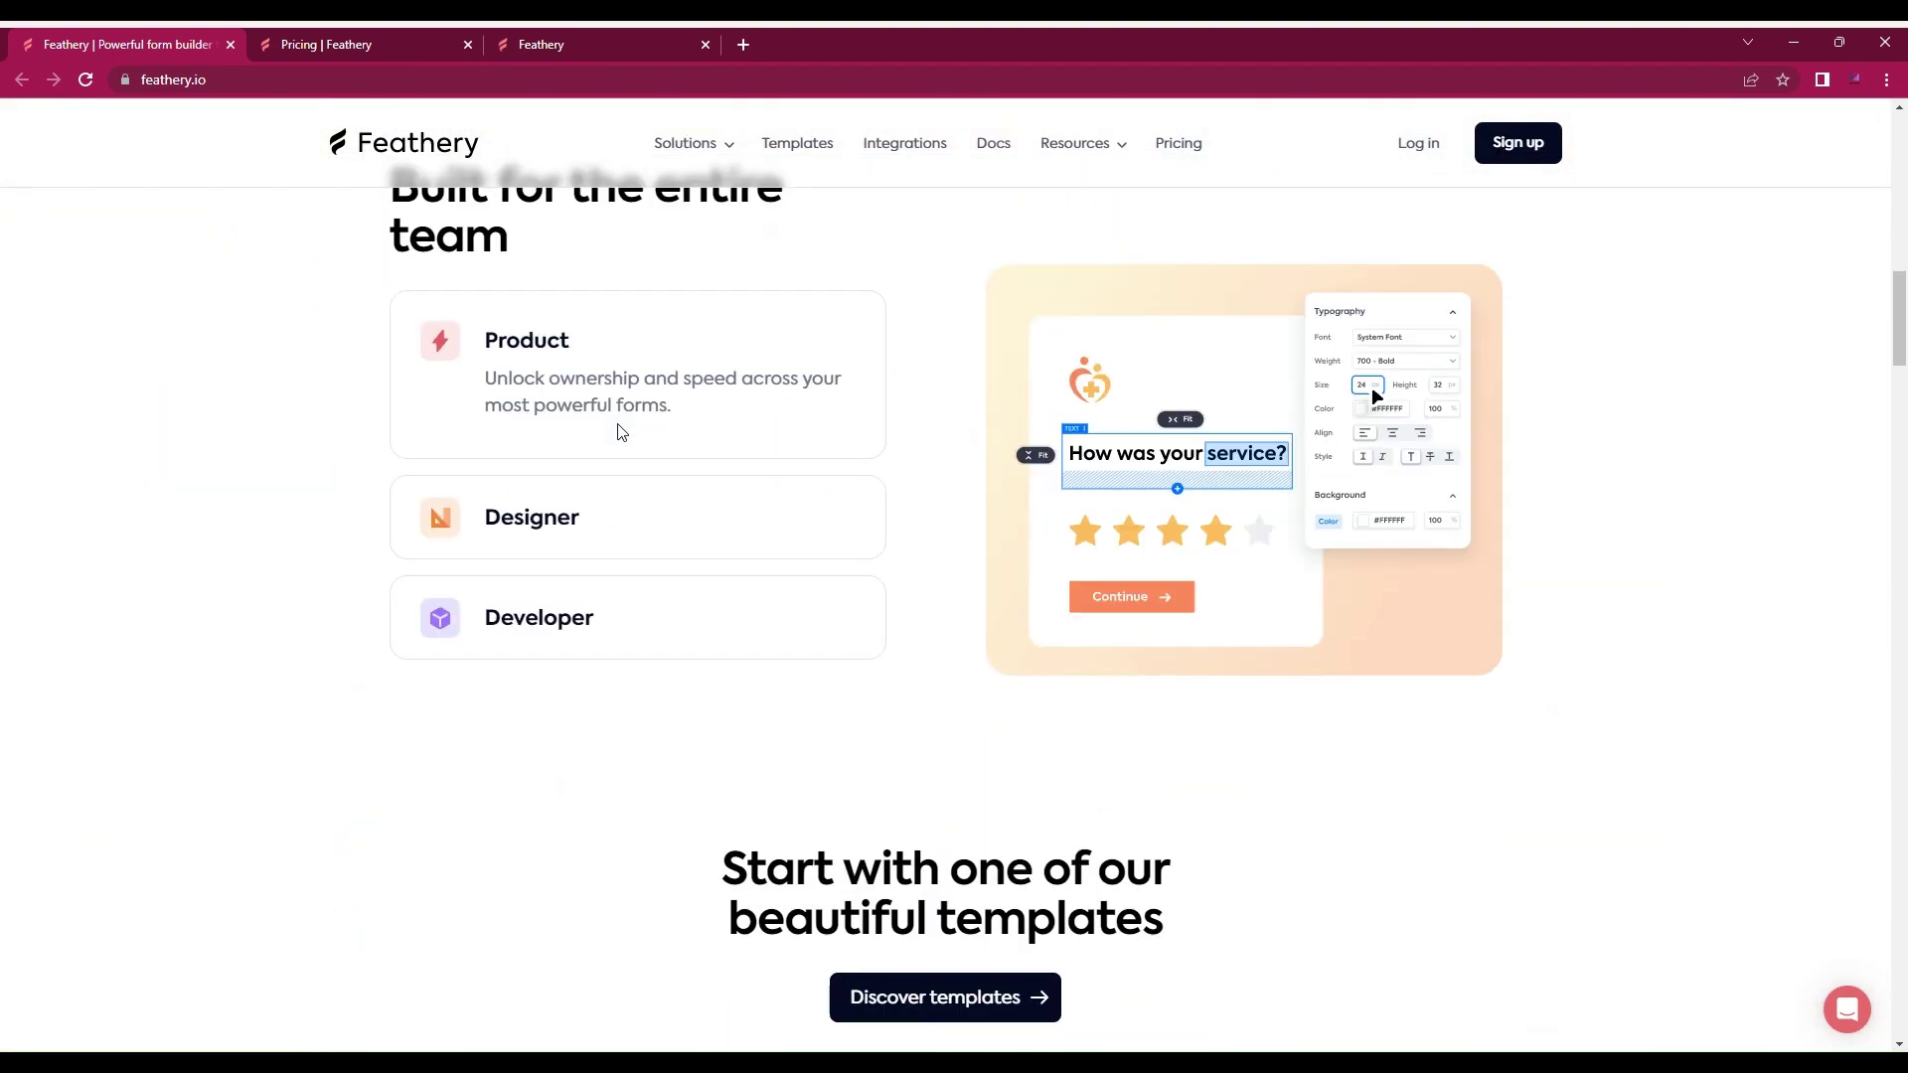
scroll(617, 431, up, 5)
scroll(617, 431, up, 5)
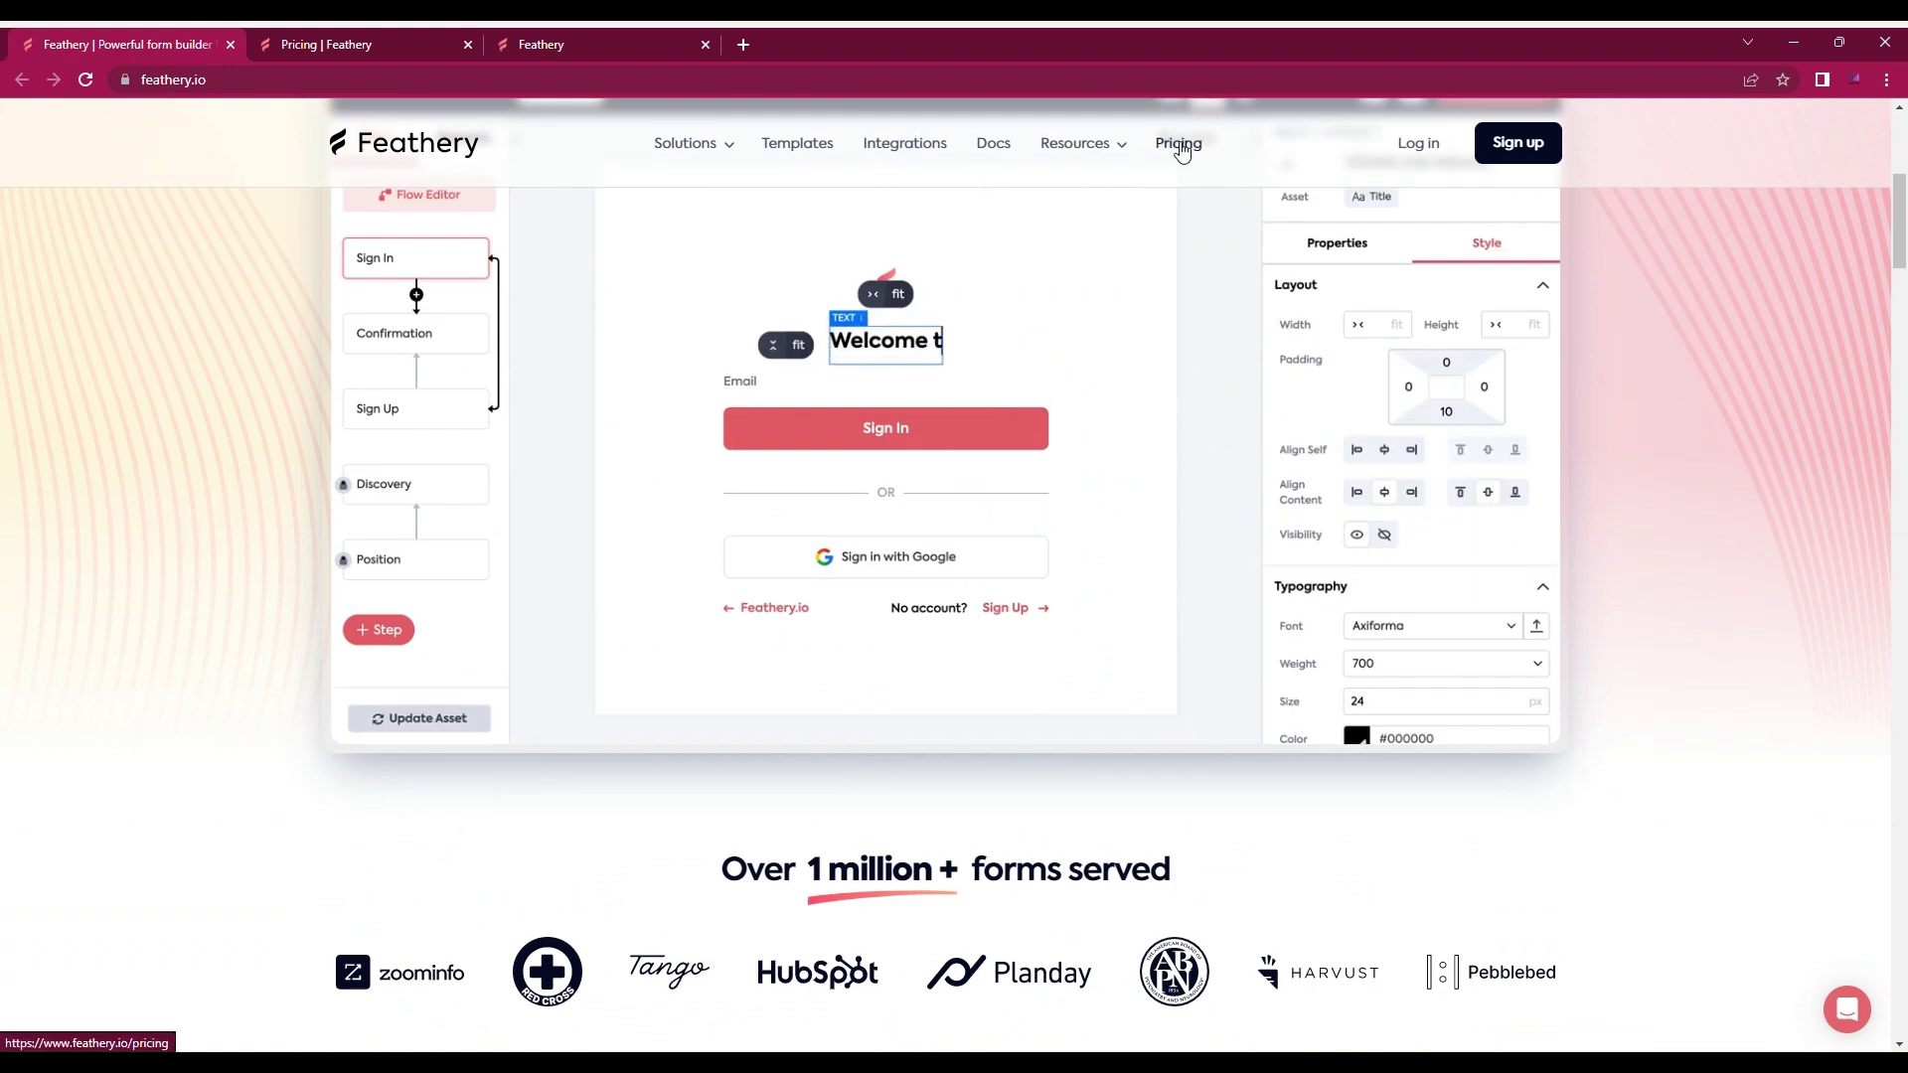
click(360, 46)
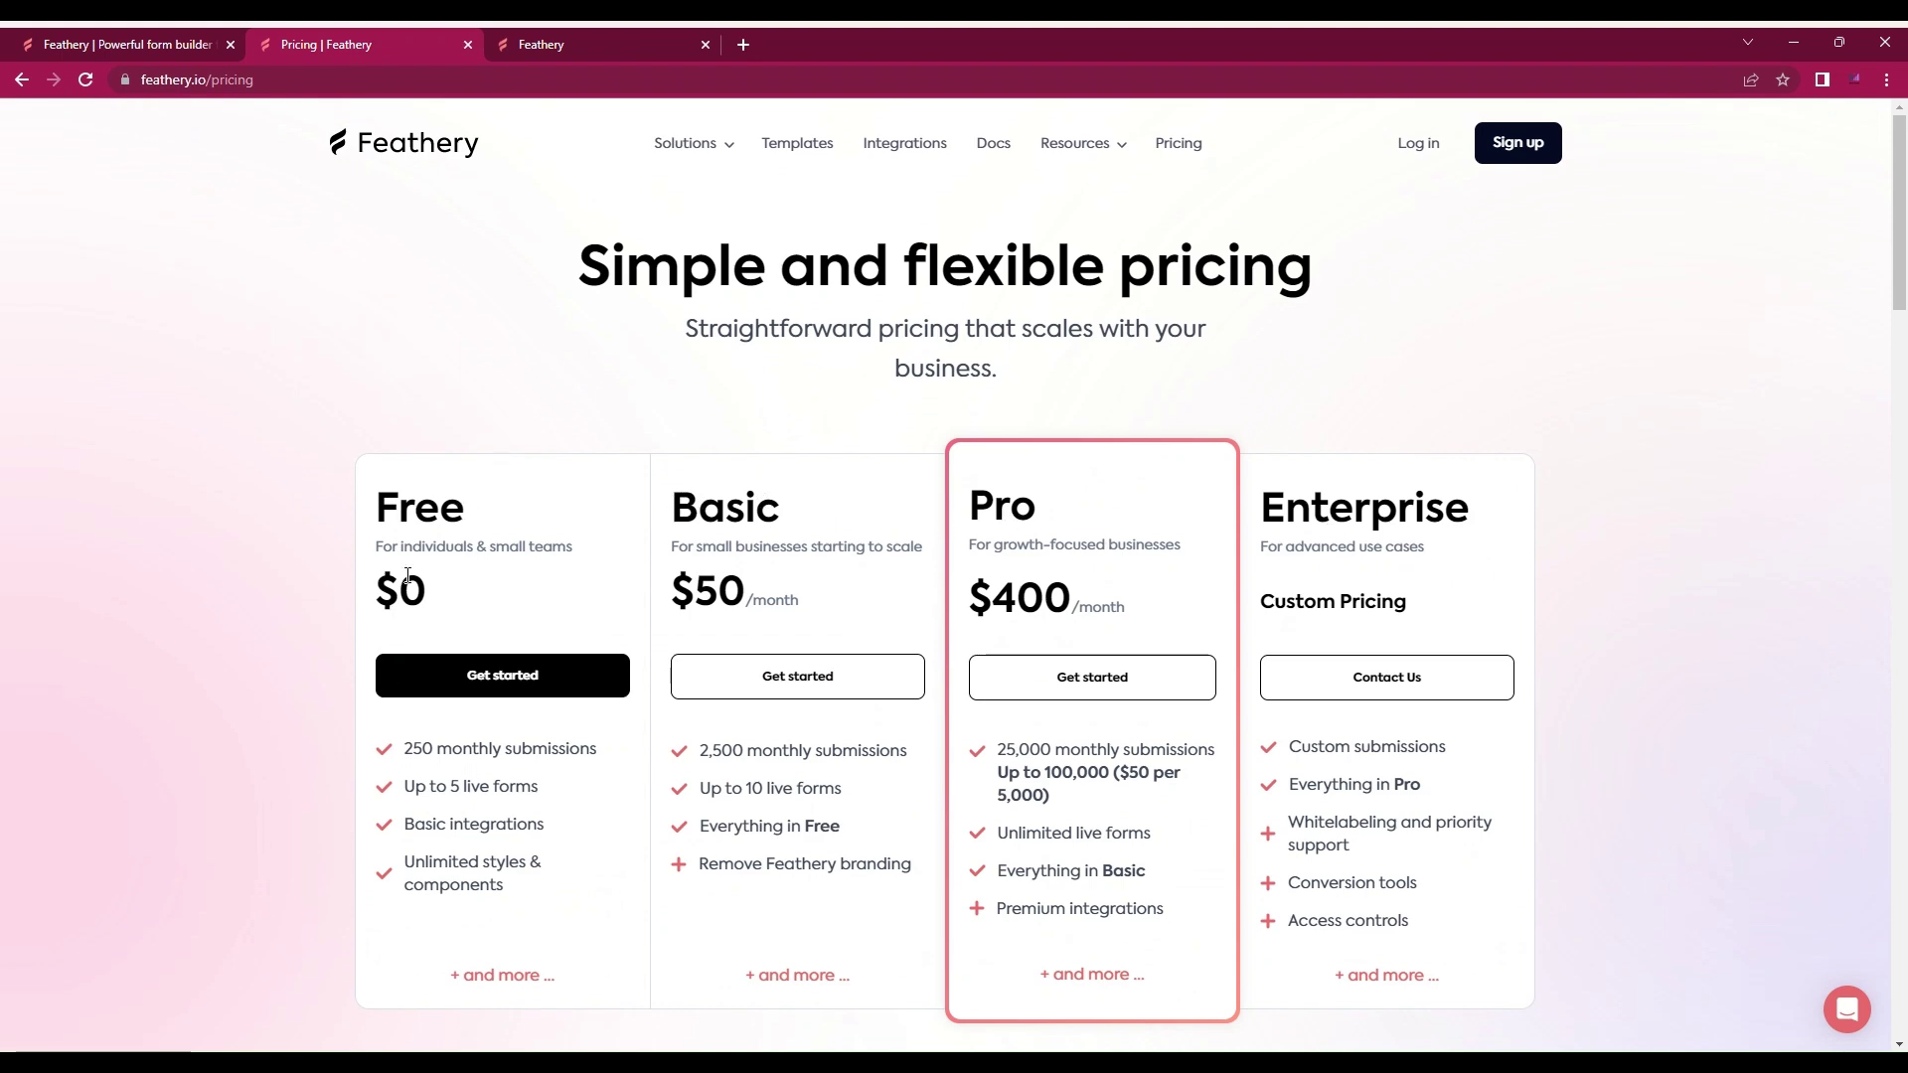
scroll(409, 572, down, 2)
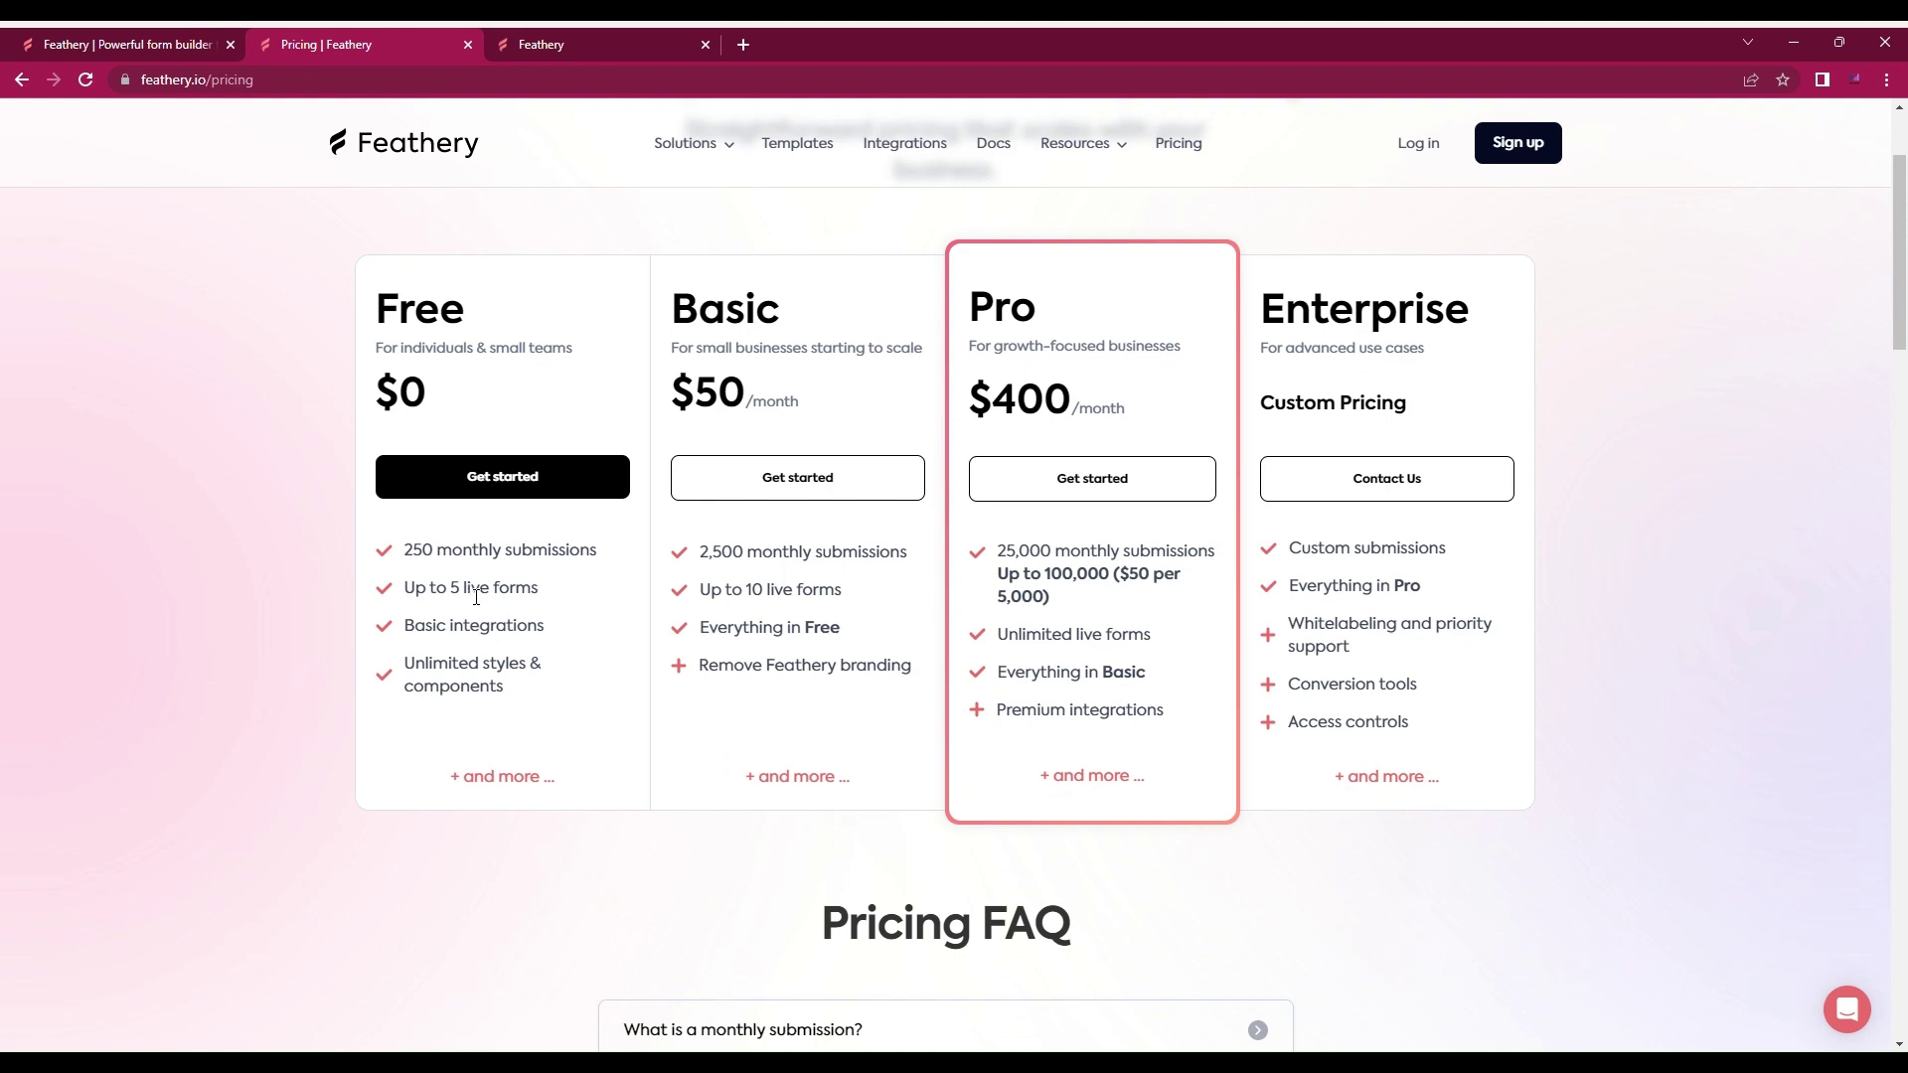
scroll(413, 632, down, 1)
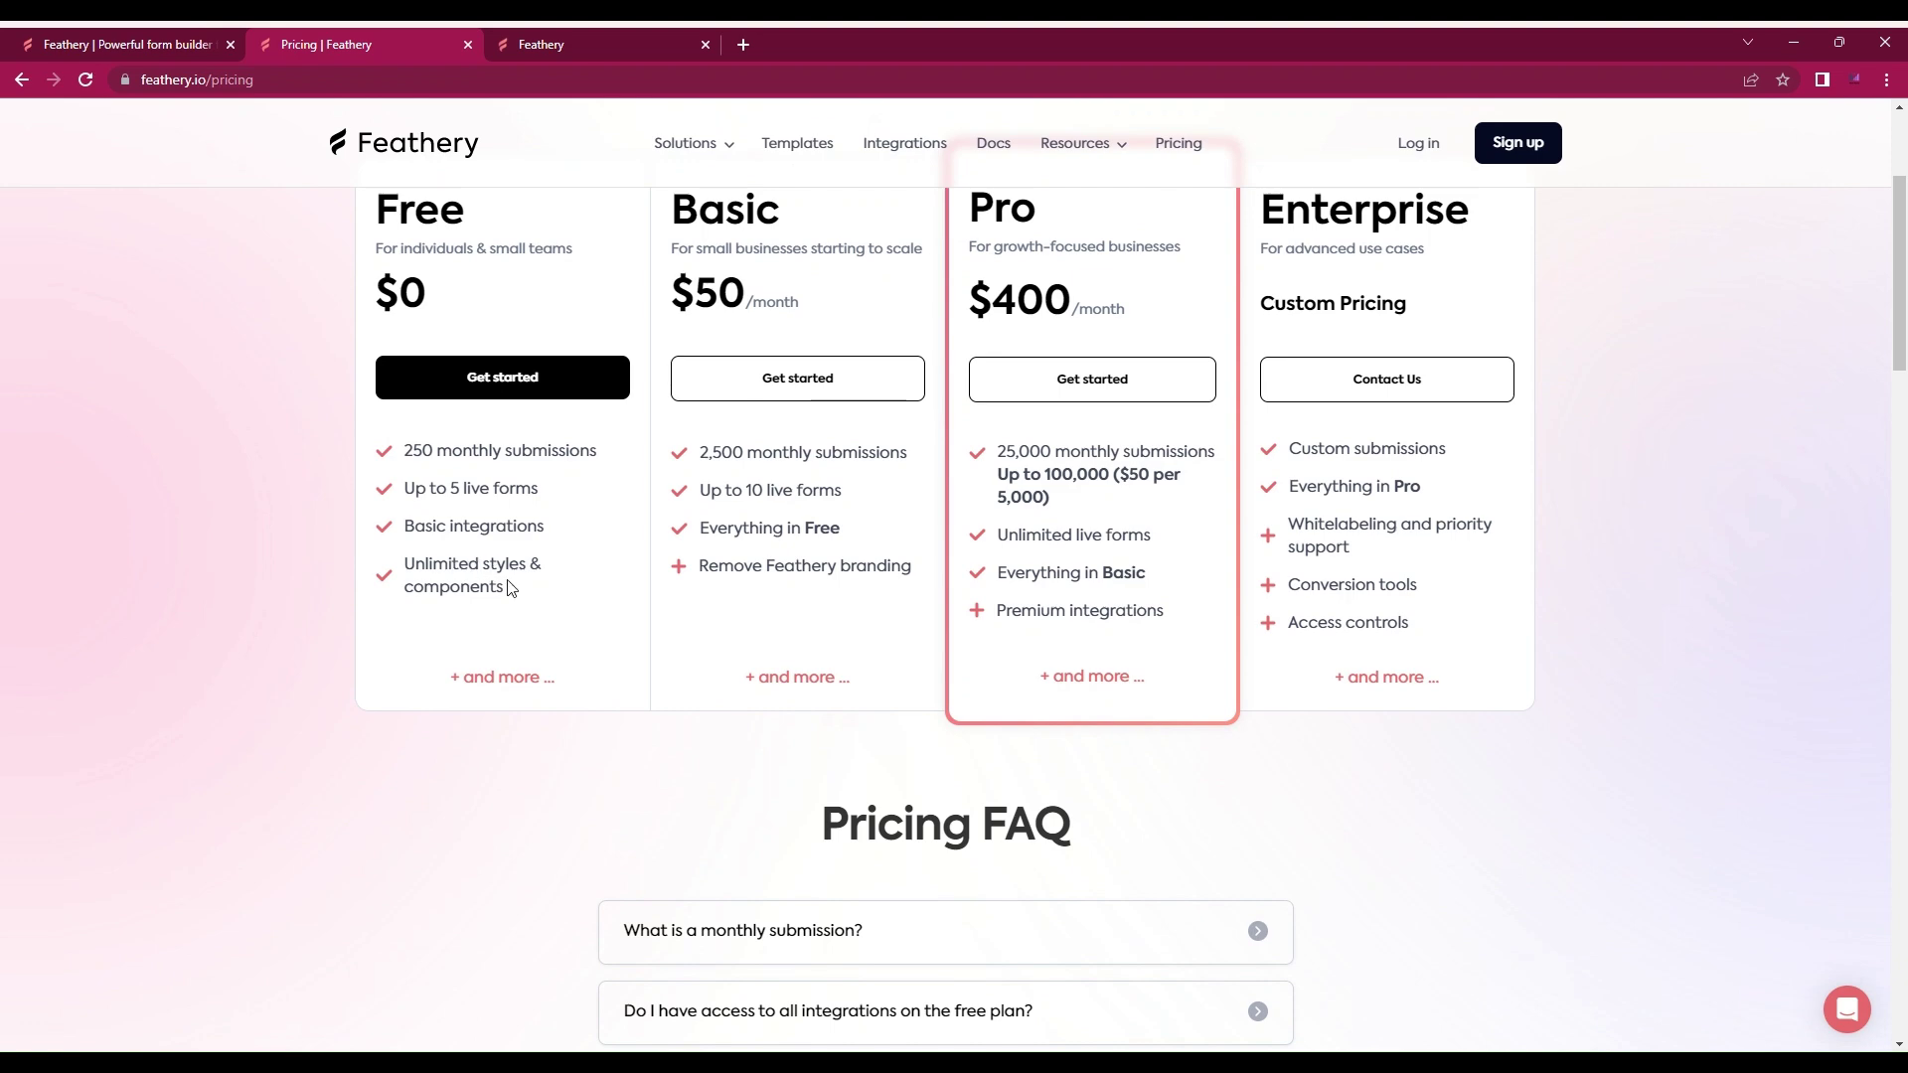
scroll(567, 571, up, 3)
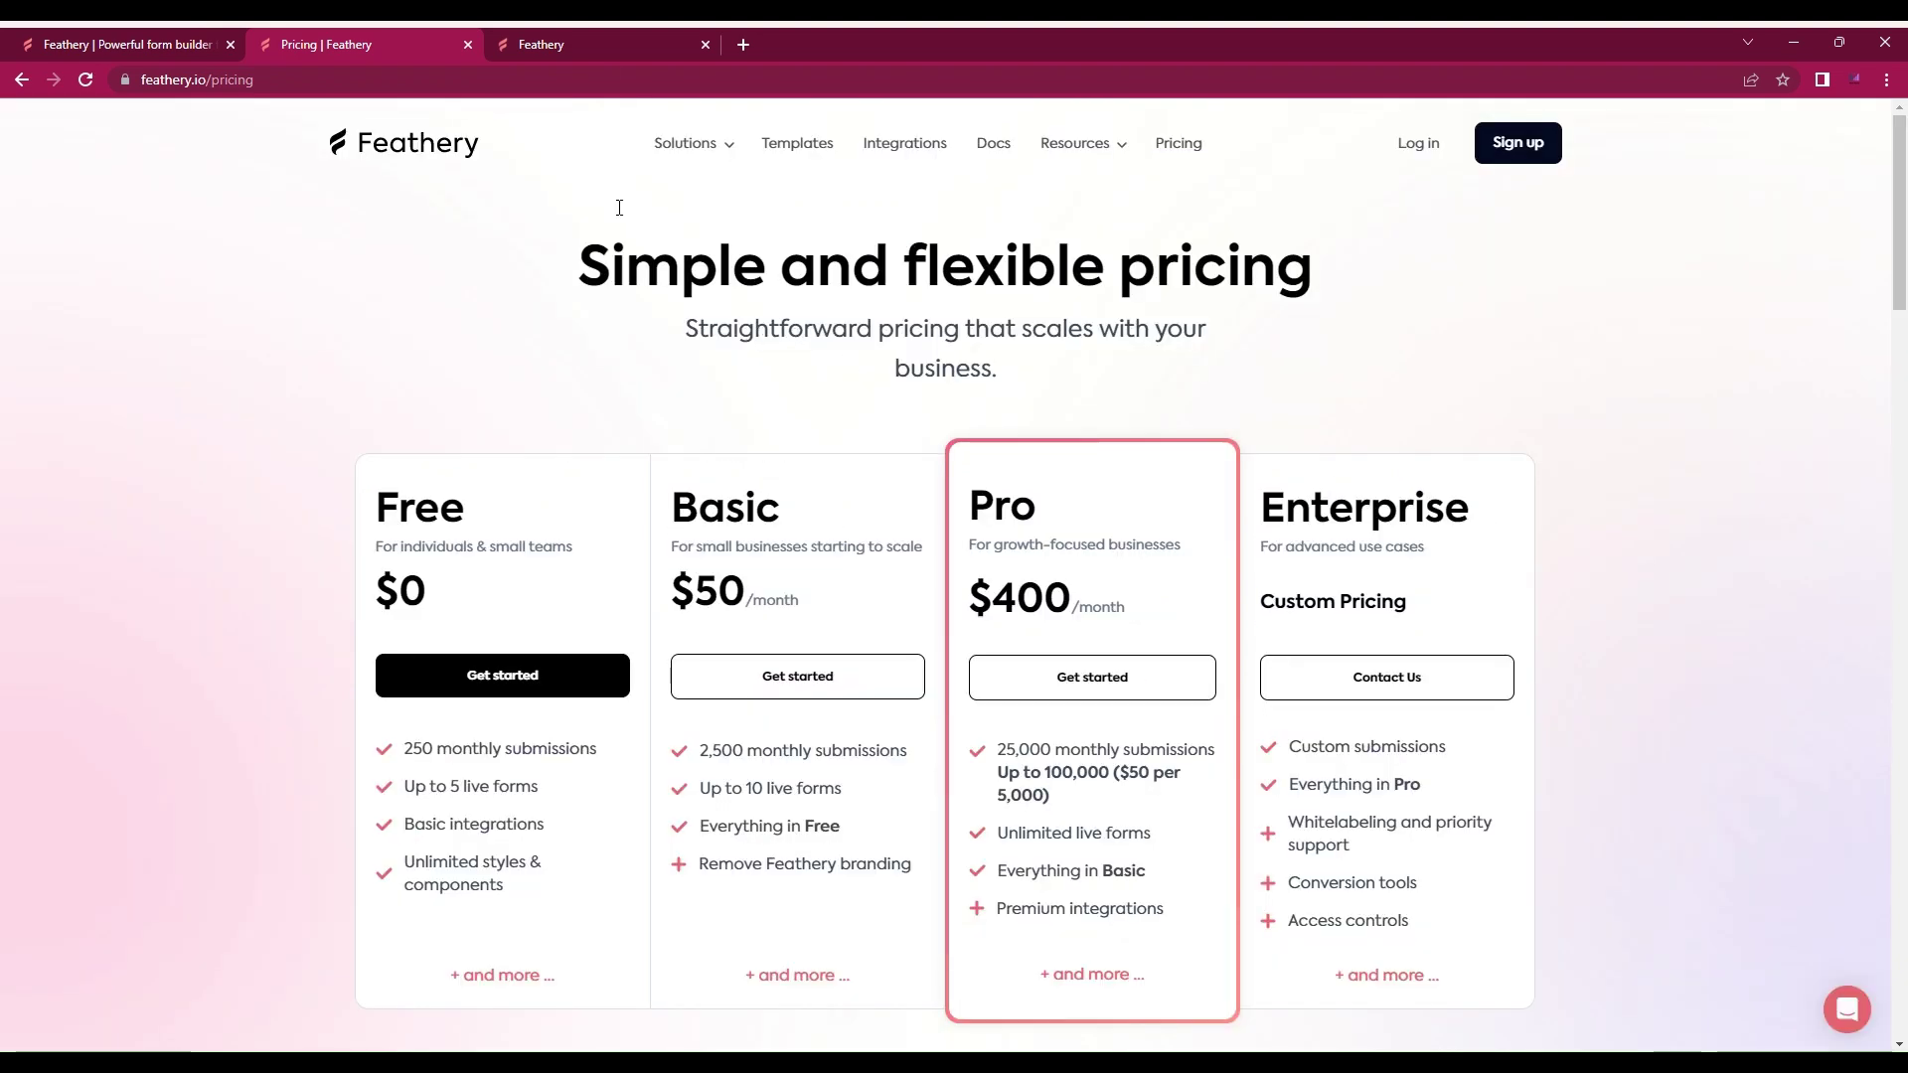
click(599, 39)
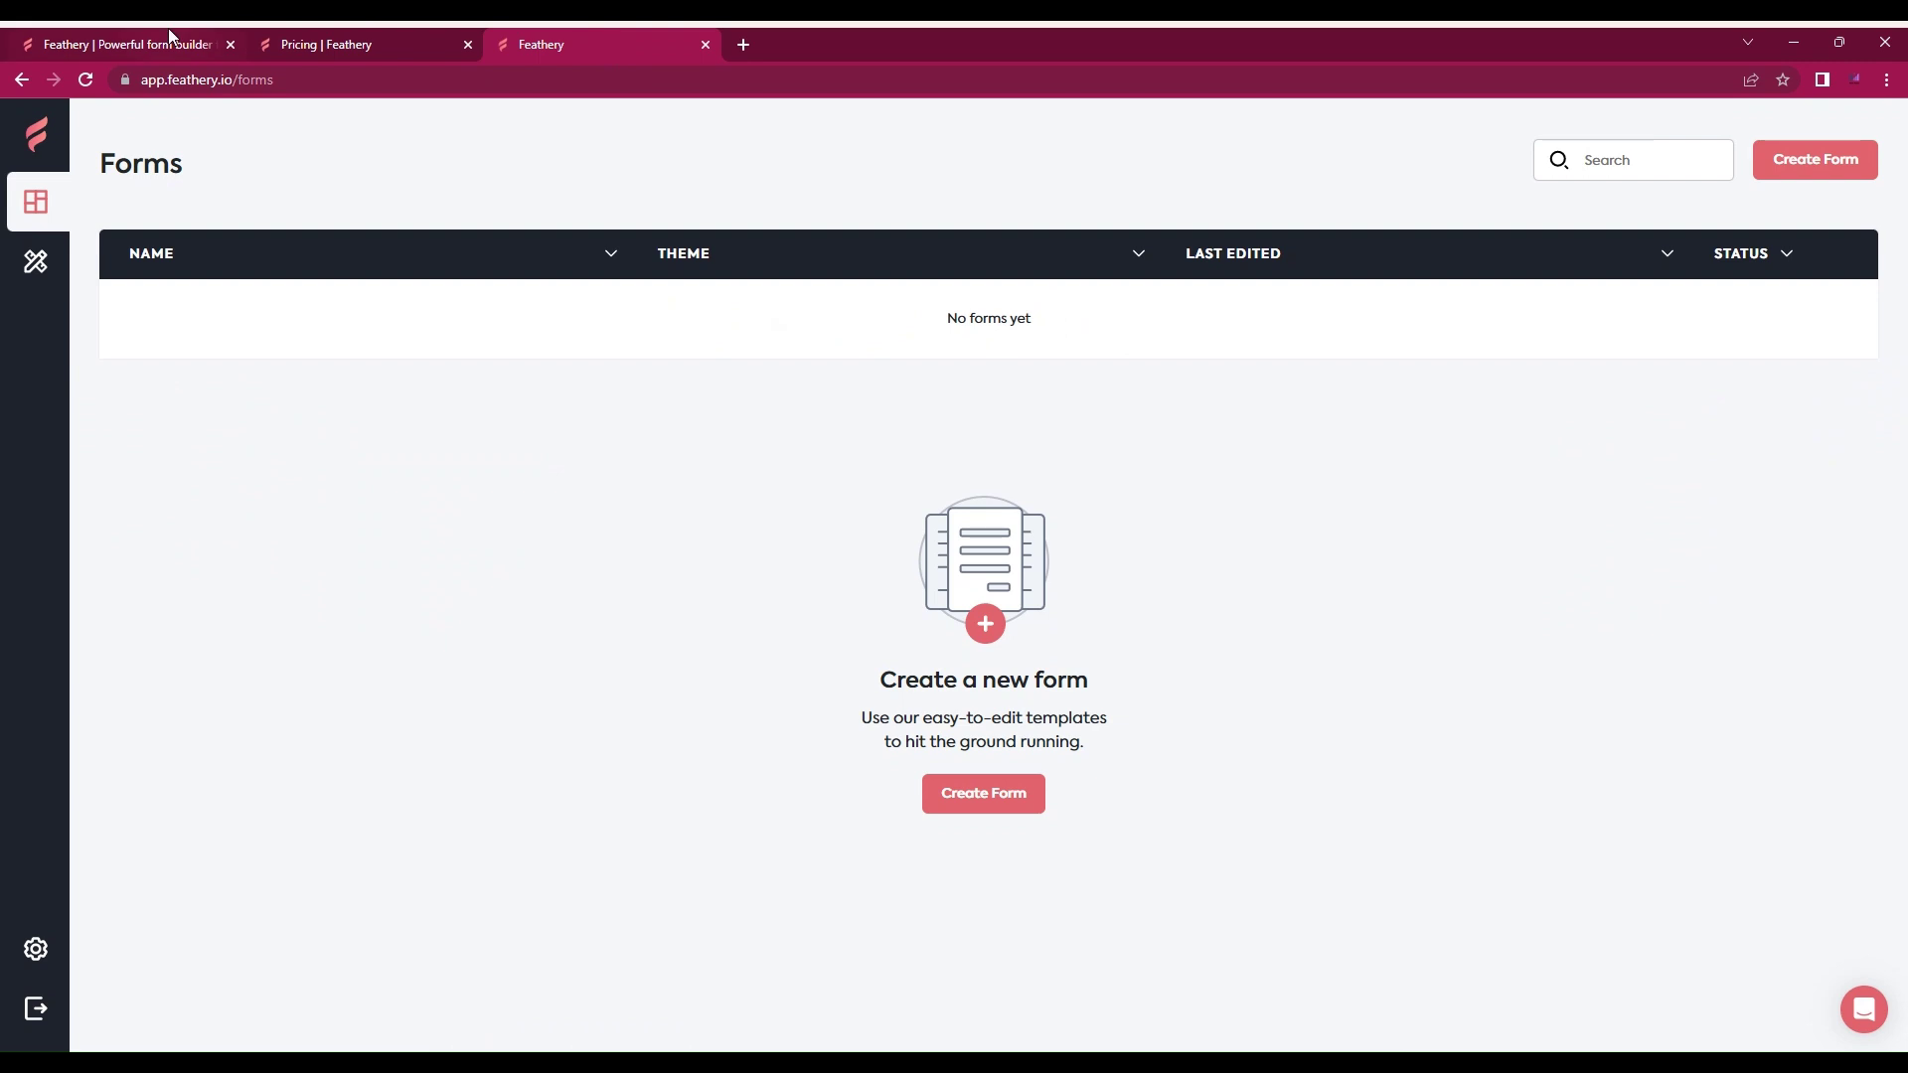
Step: Create 'Online Registration-1' from the Registration category's Online Registration template, keeping the default name
click(1780, 171)
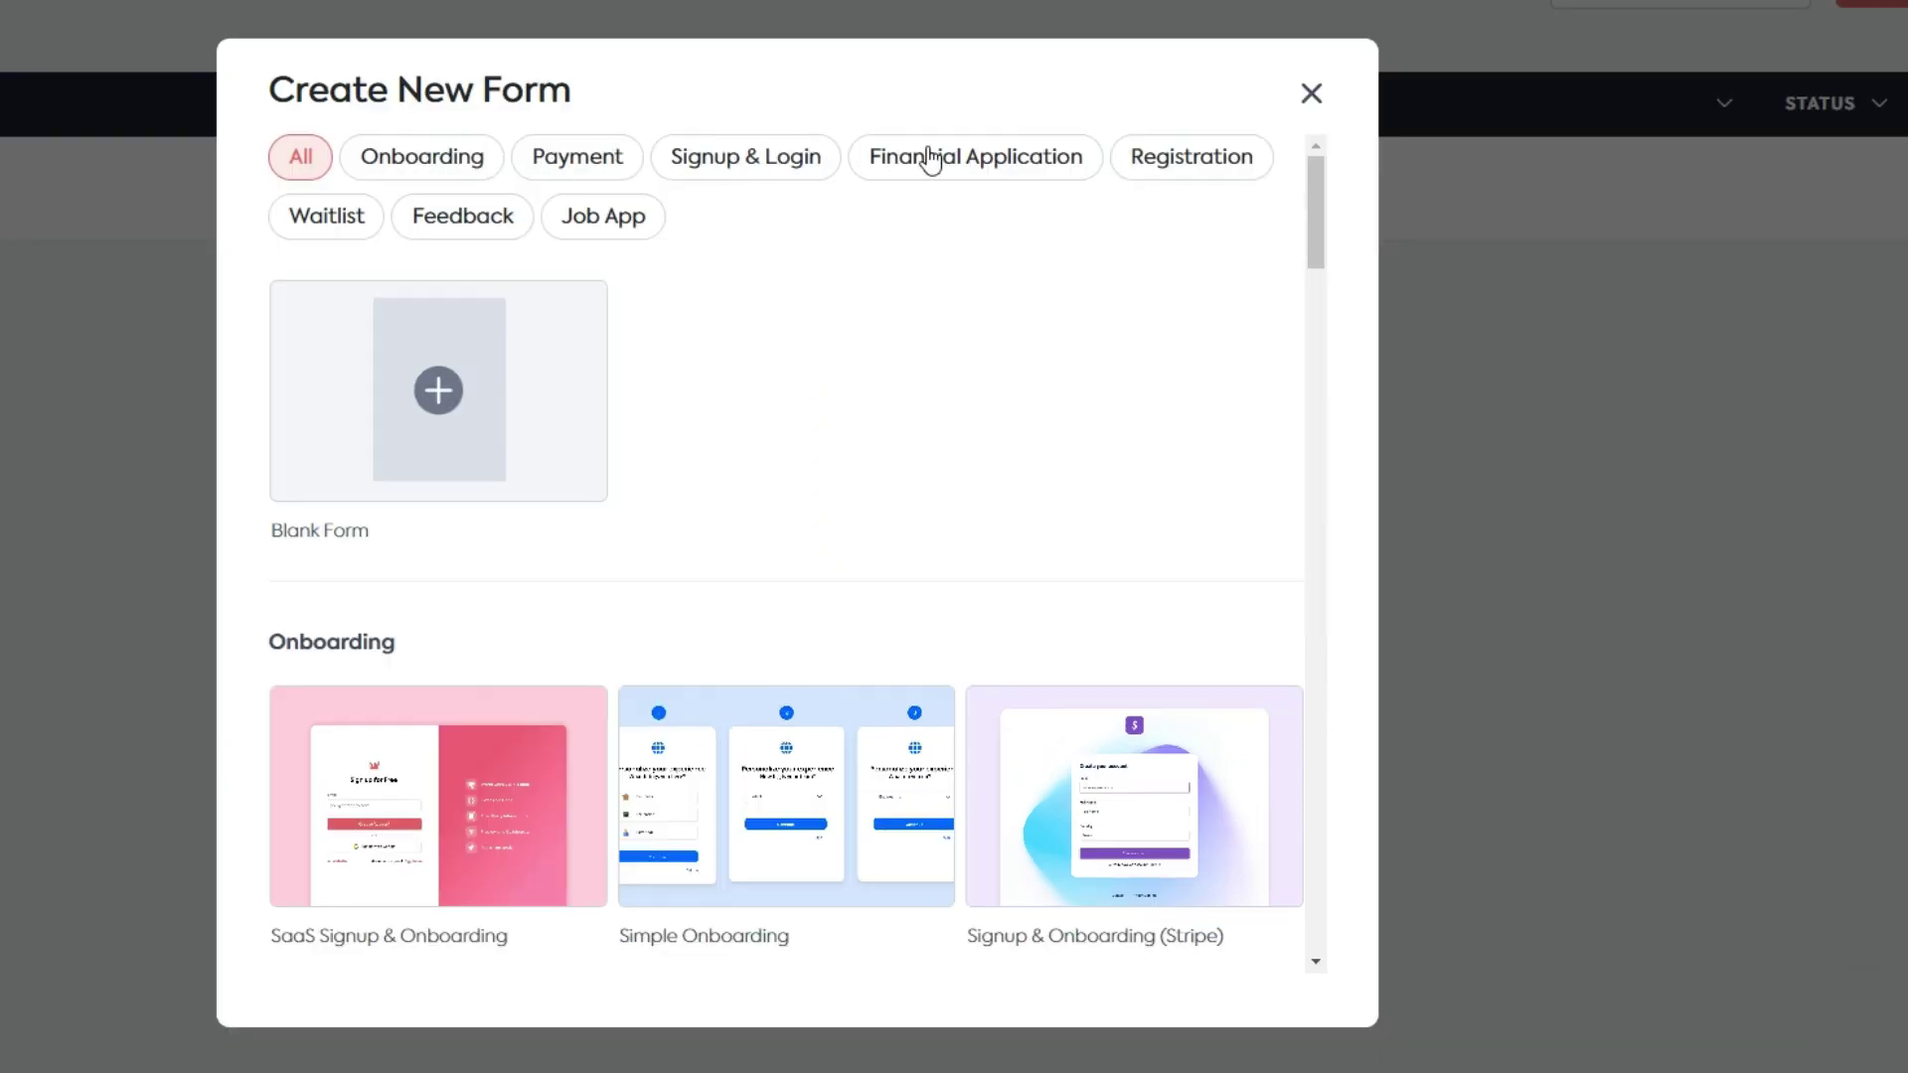
click(1166, 166)
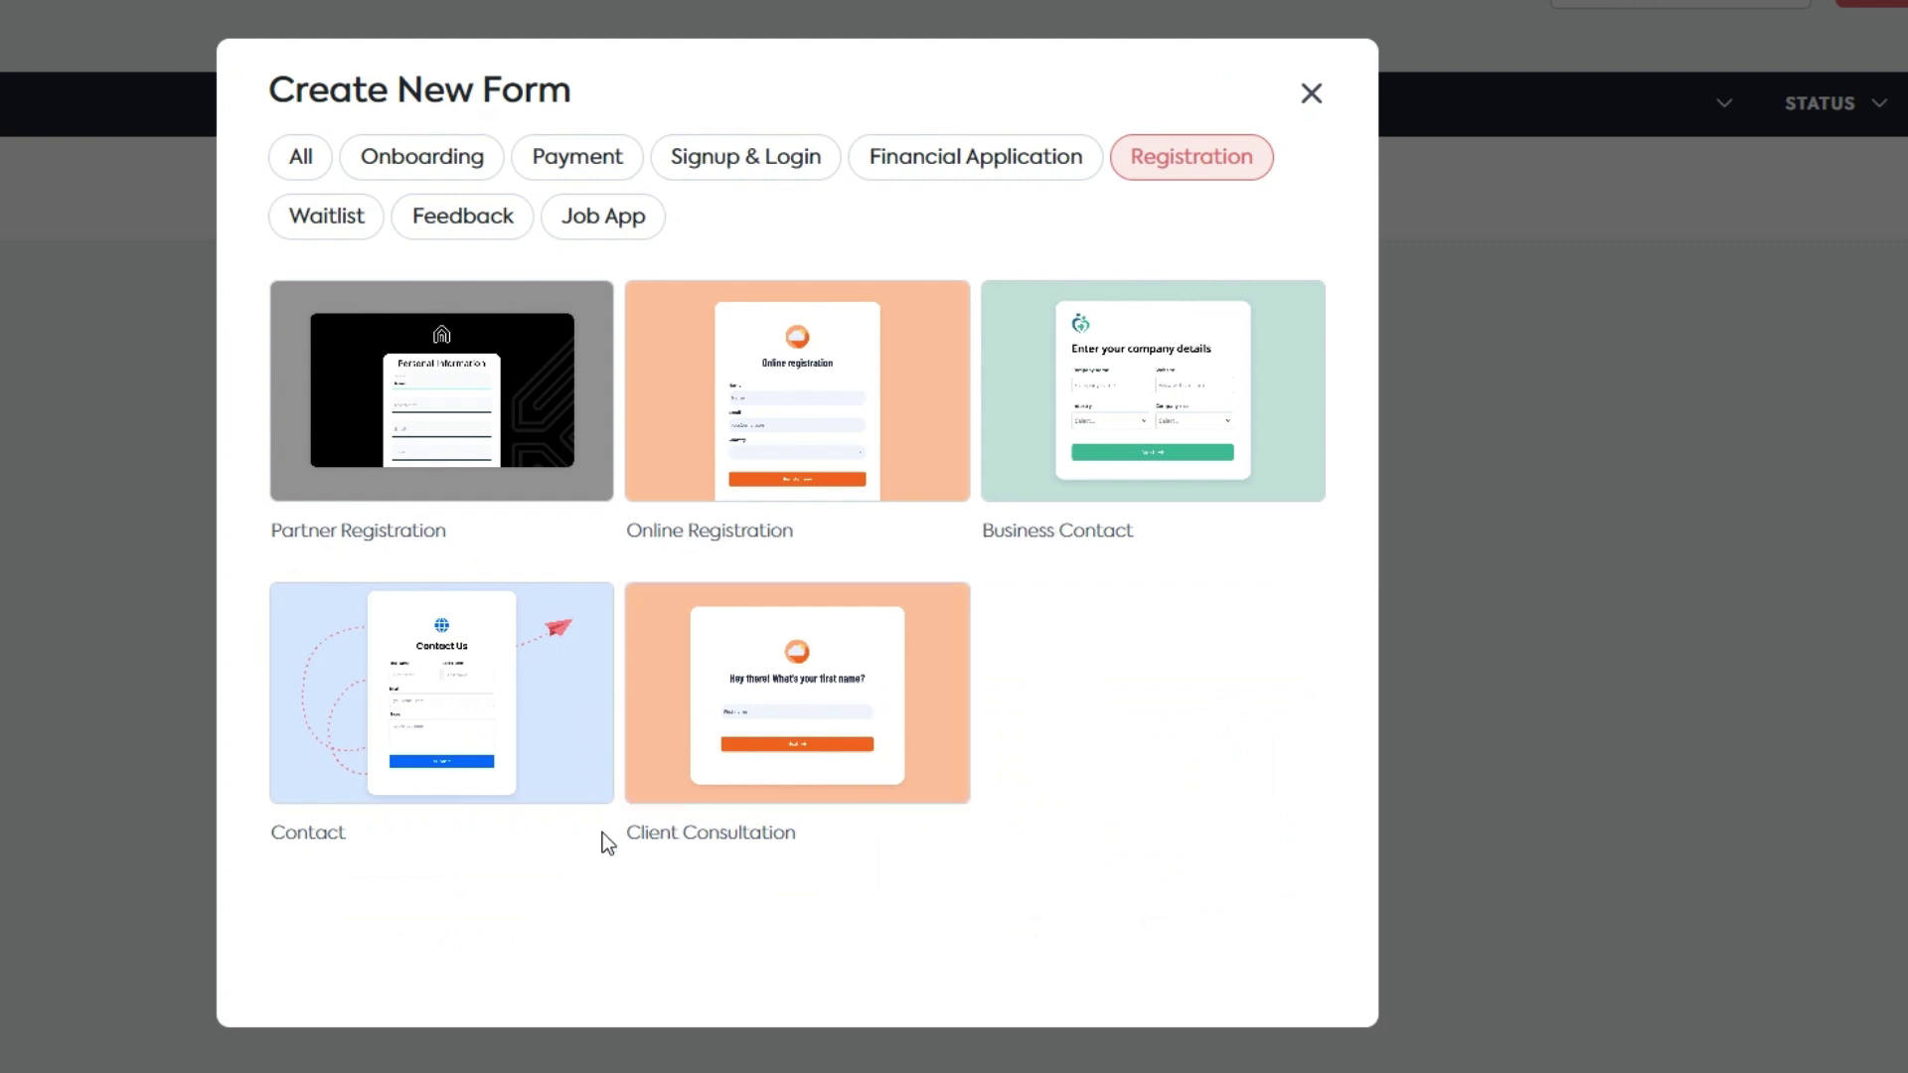
click(774, 449)
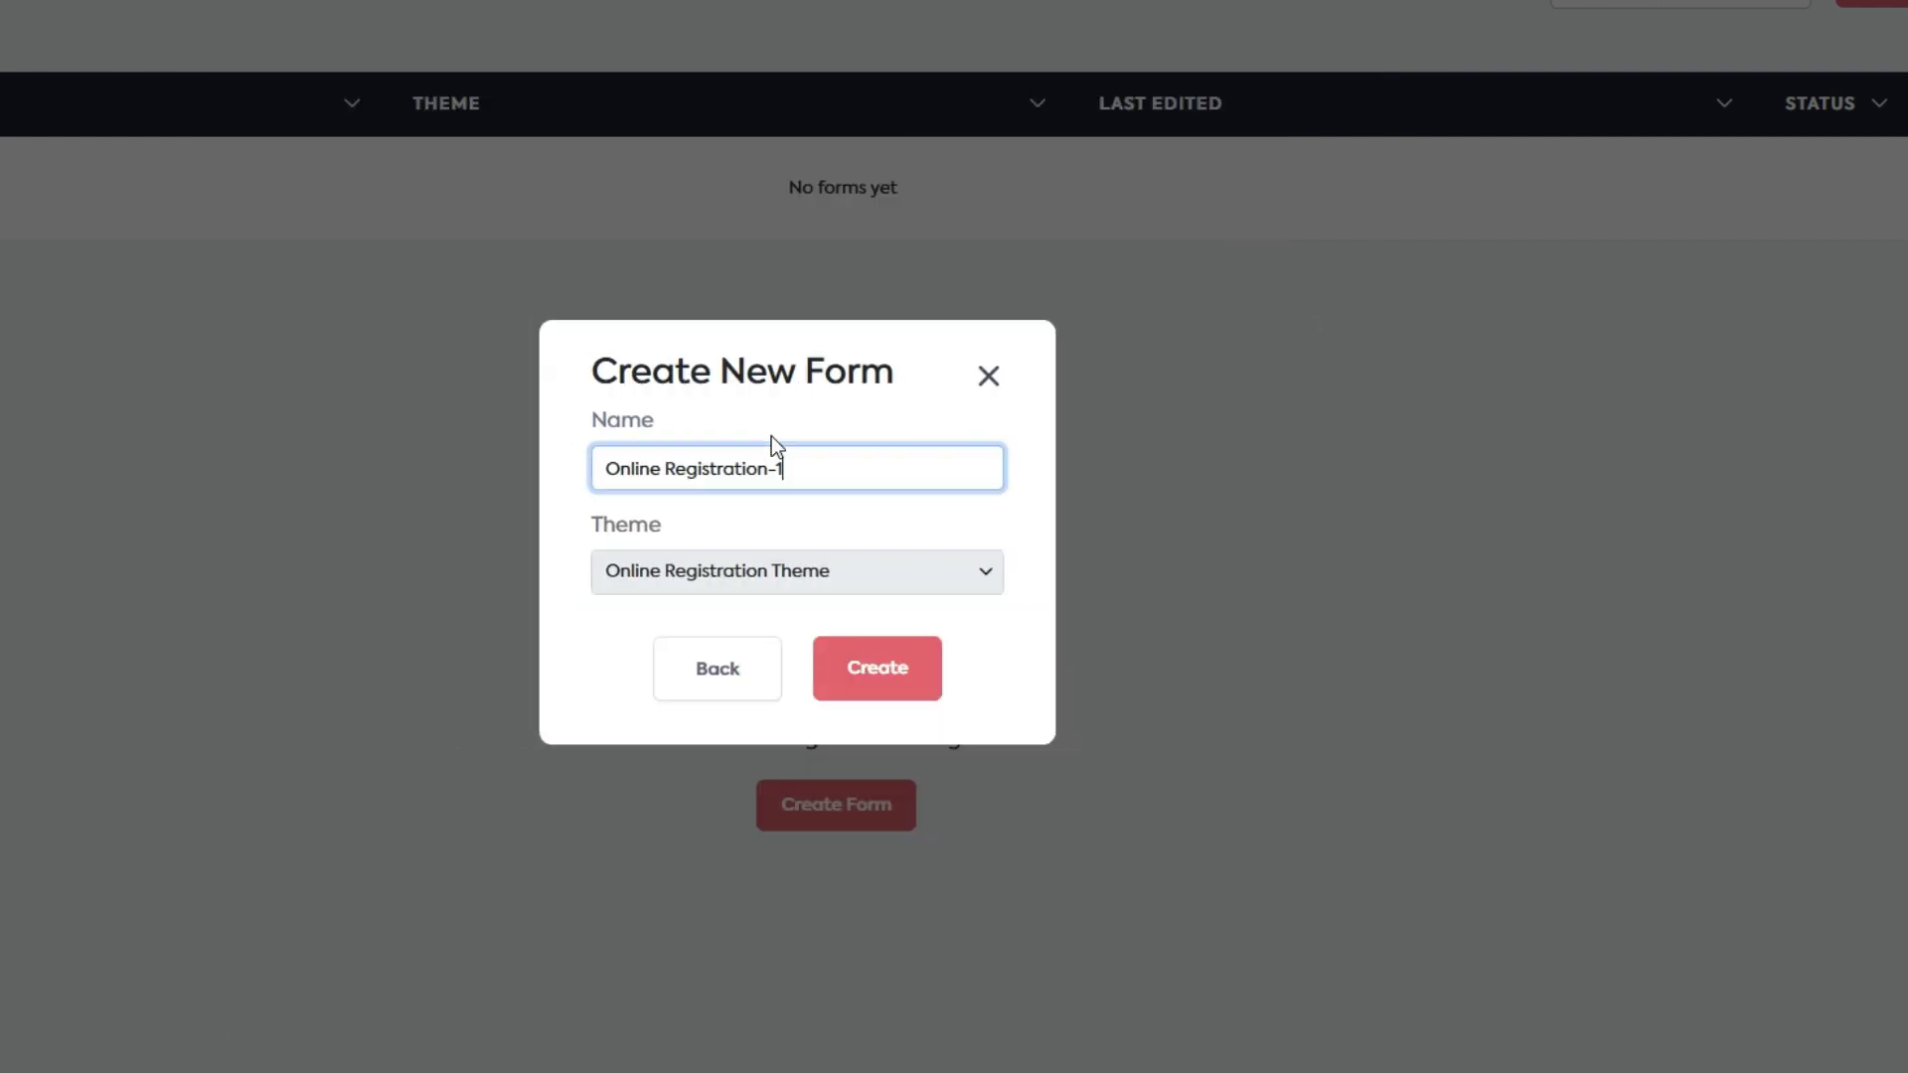
click(876, 679)
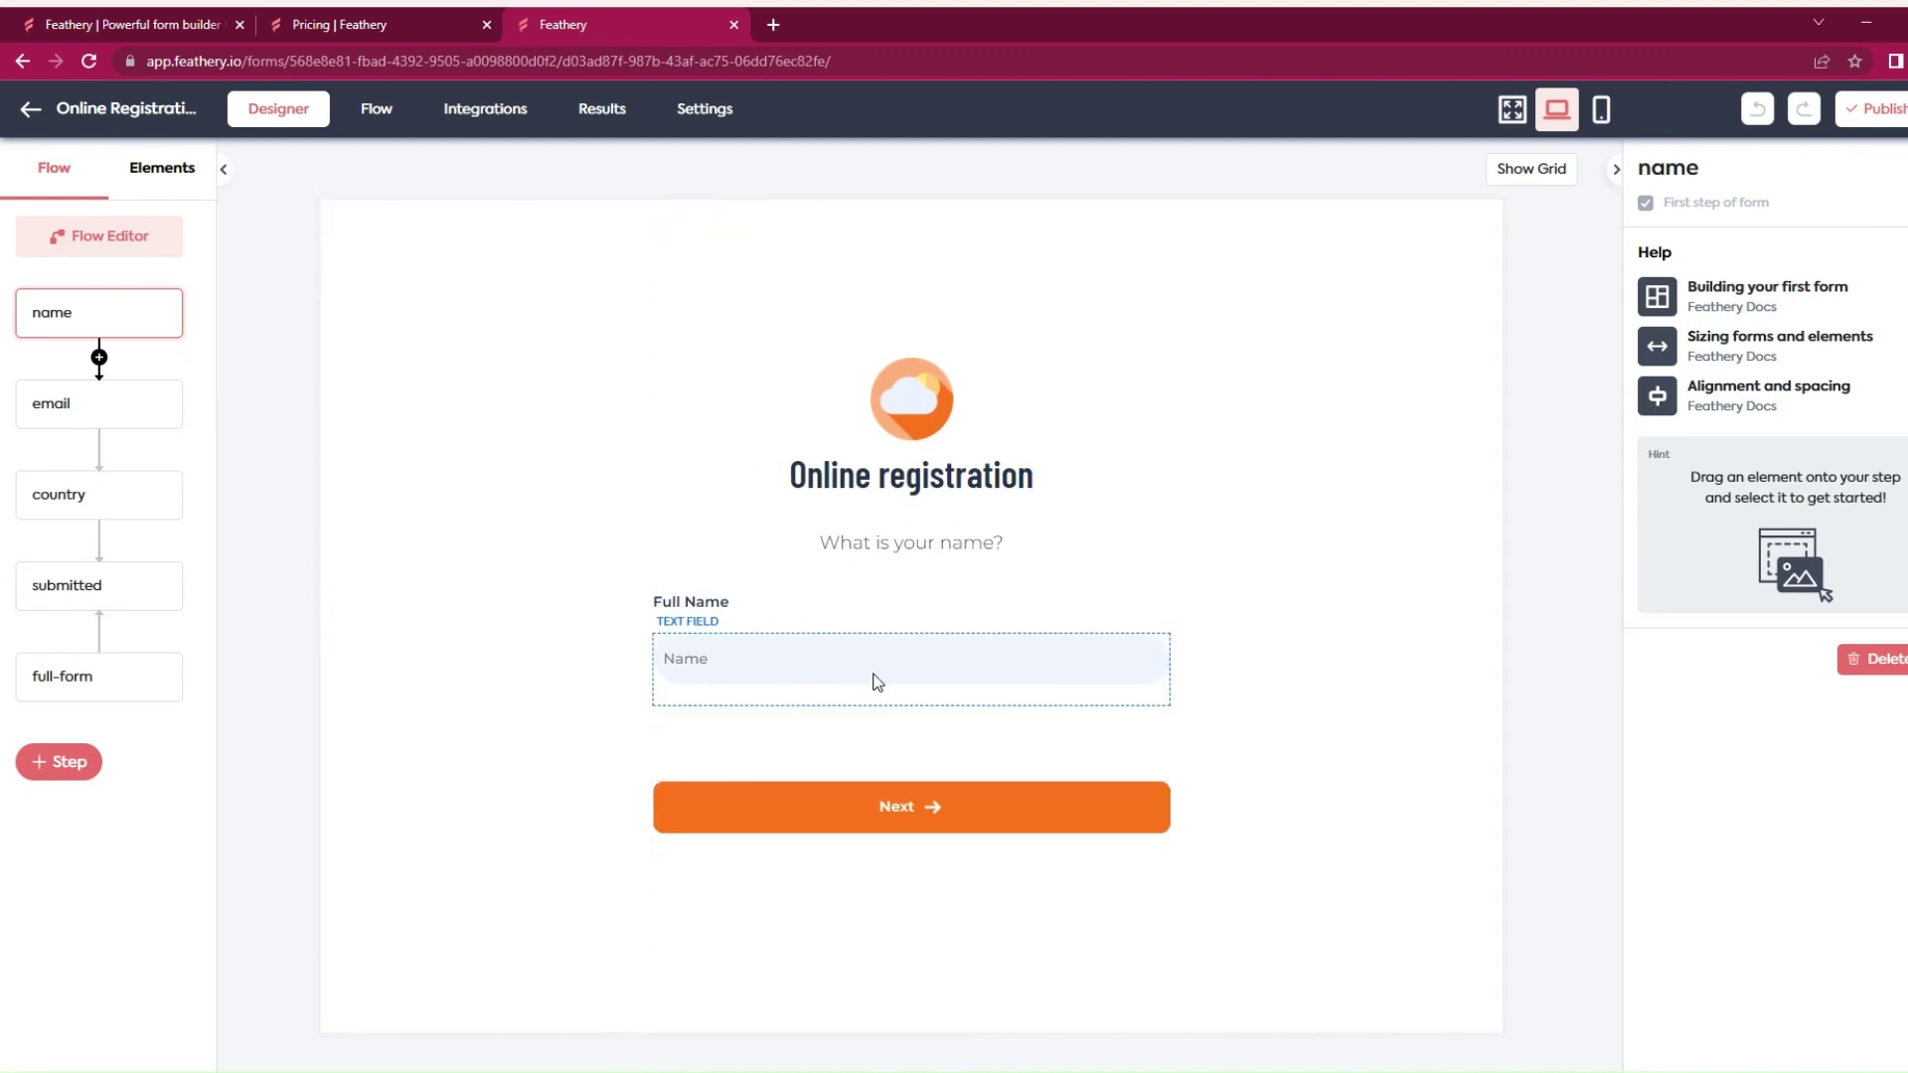
Step: Step from the name step's logo through the email, country and submitted steps to the full-form step
click(926, 380)
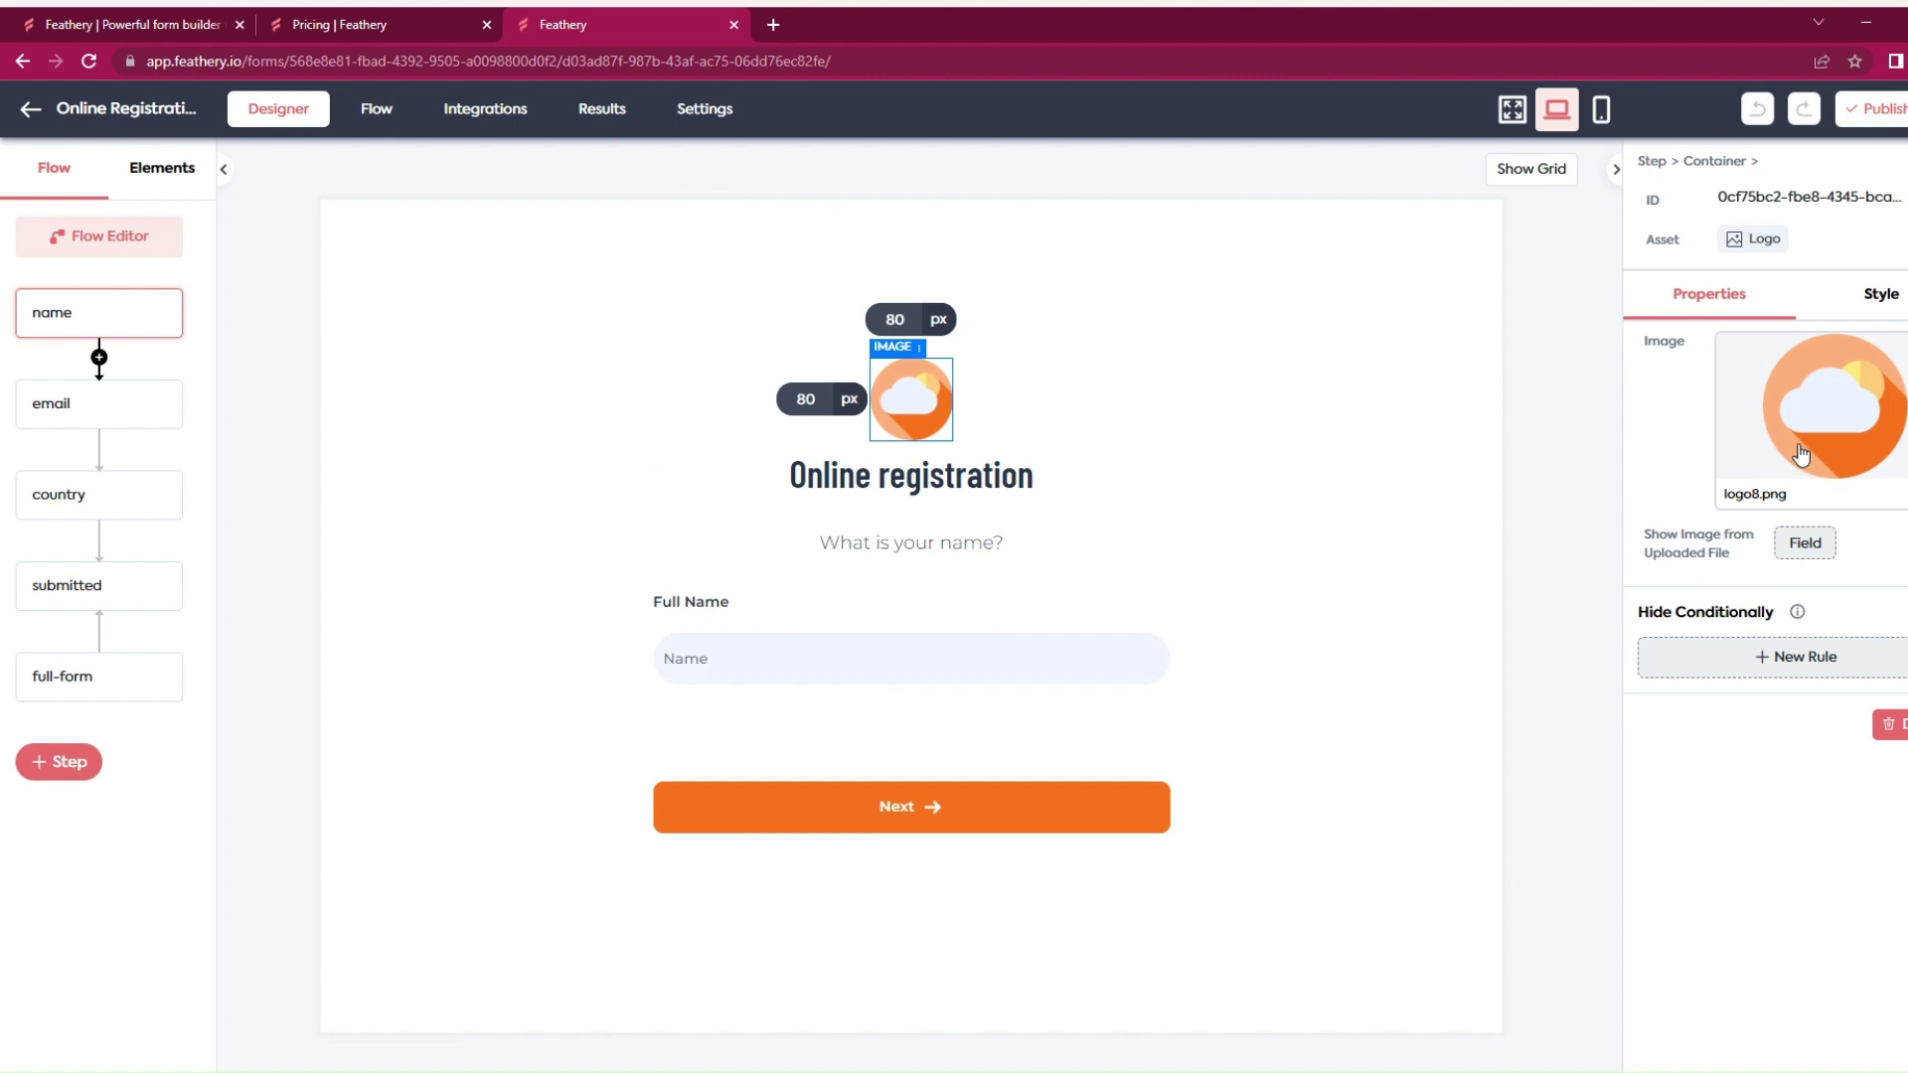
click(140, 404)
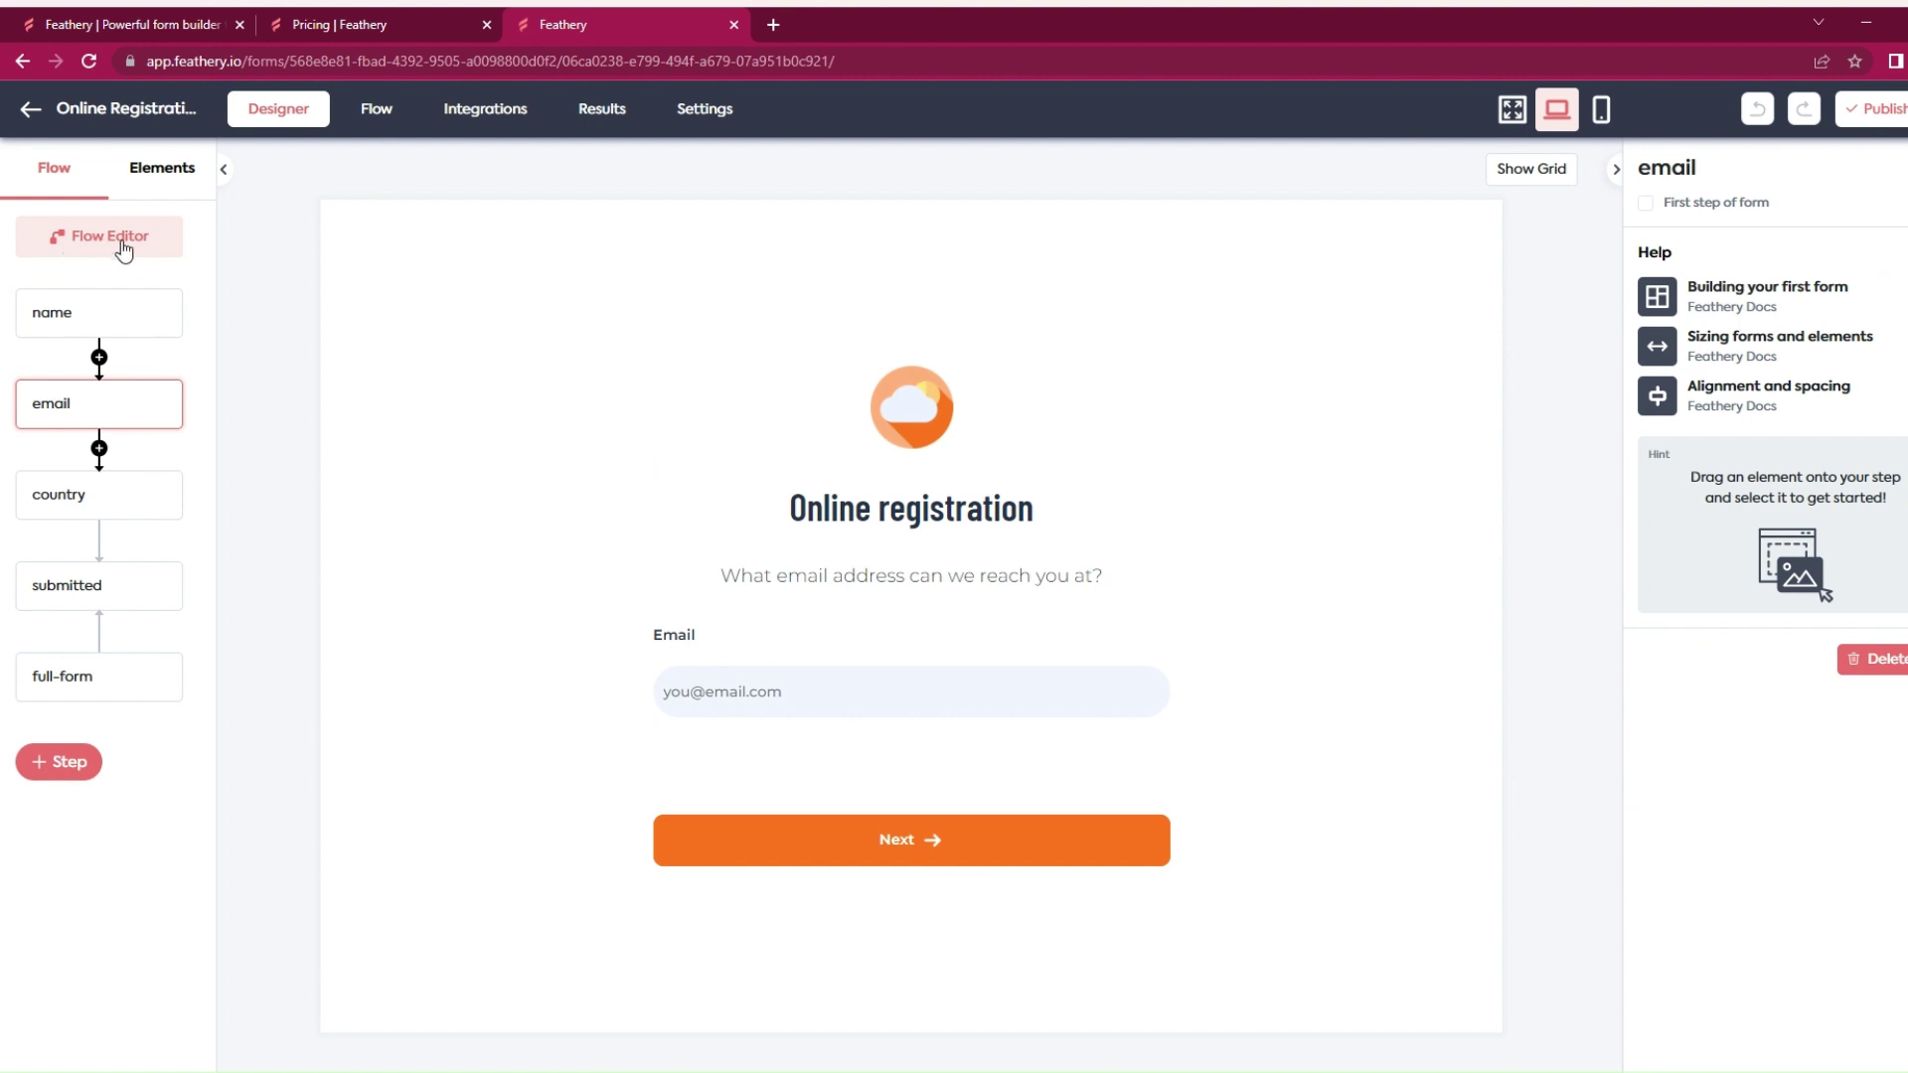
click(65, 491)
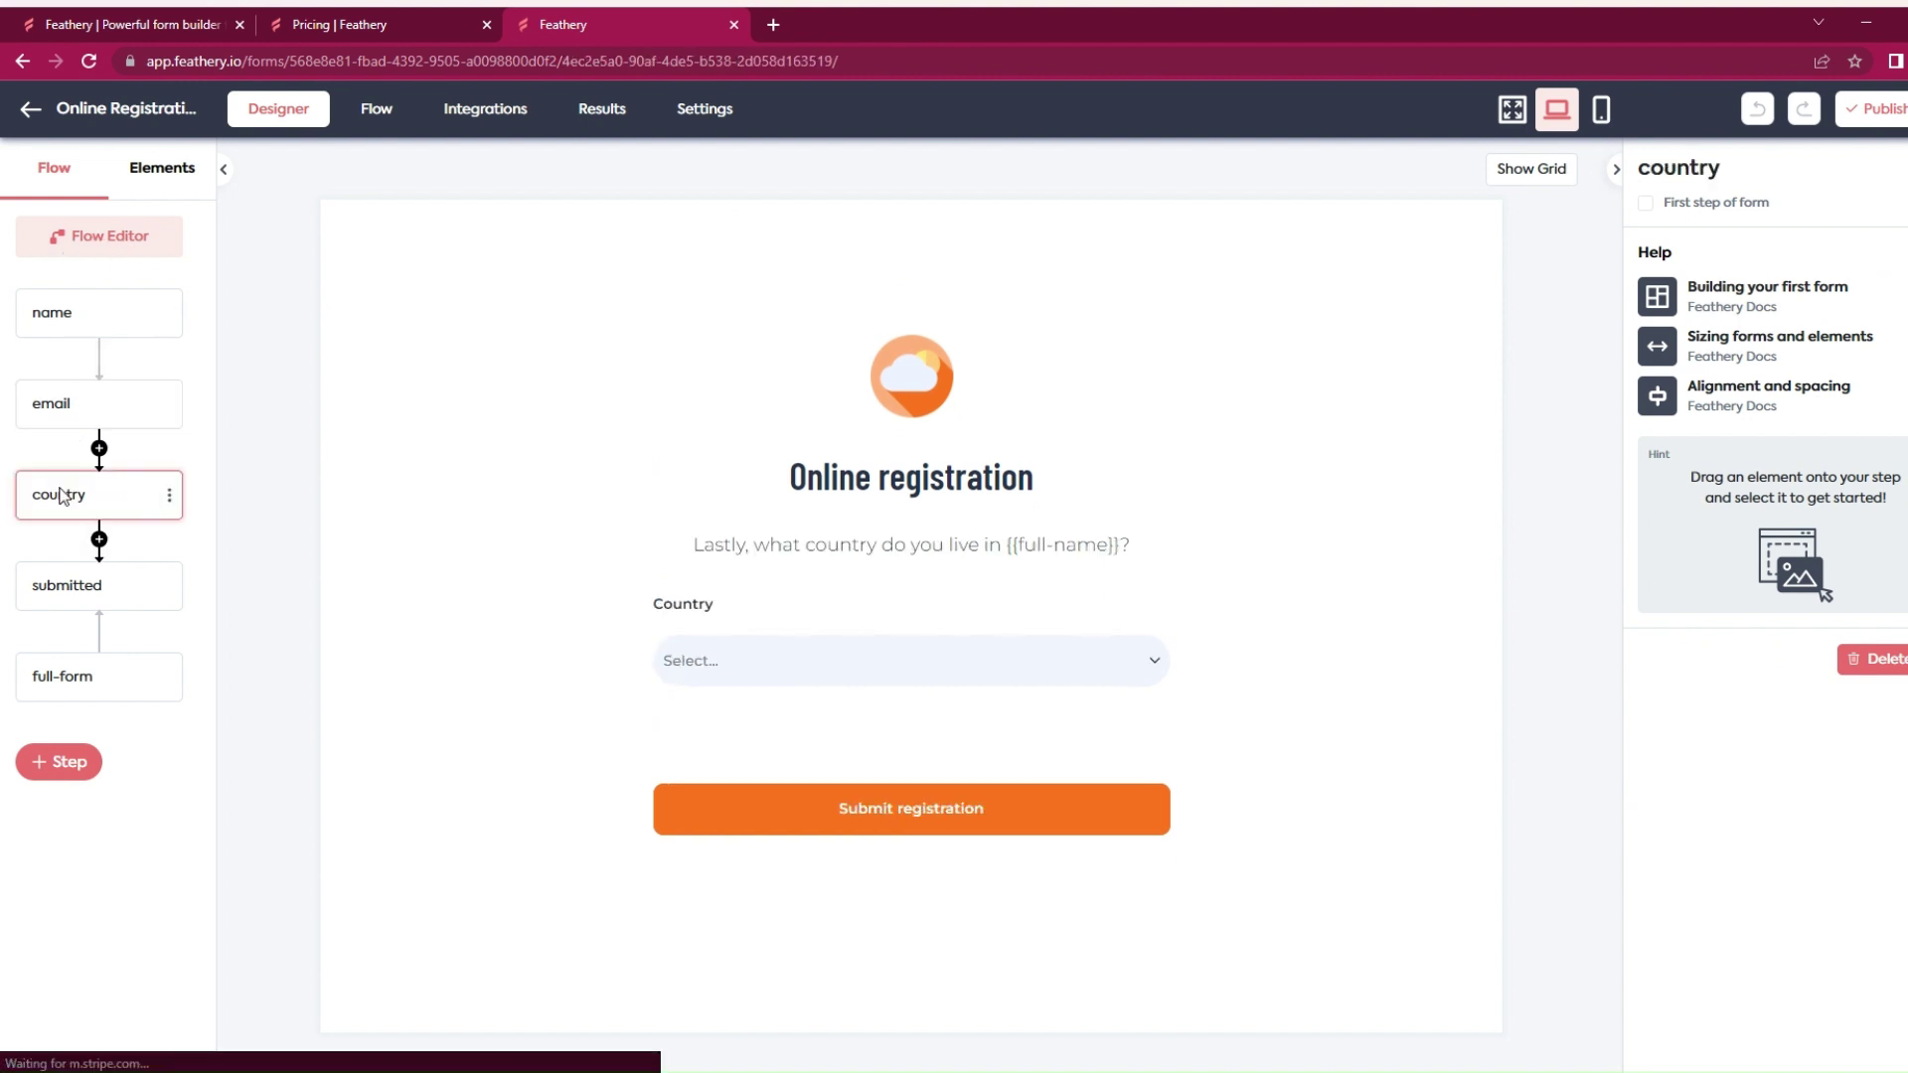
click(53, 588)
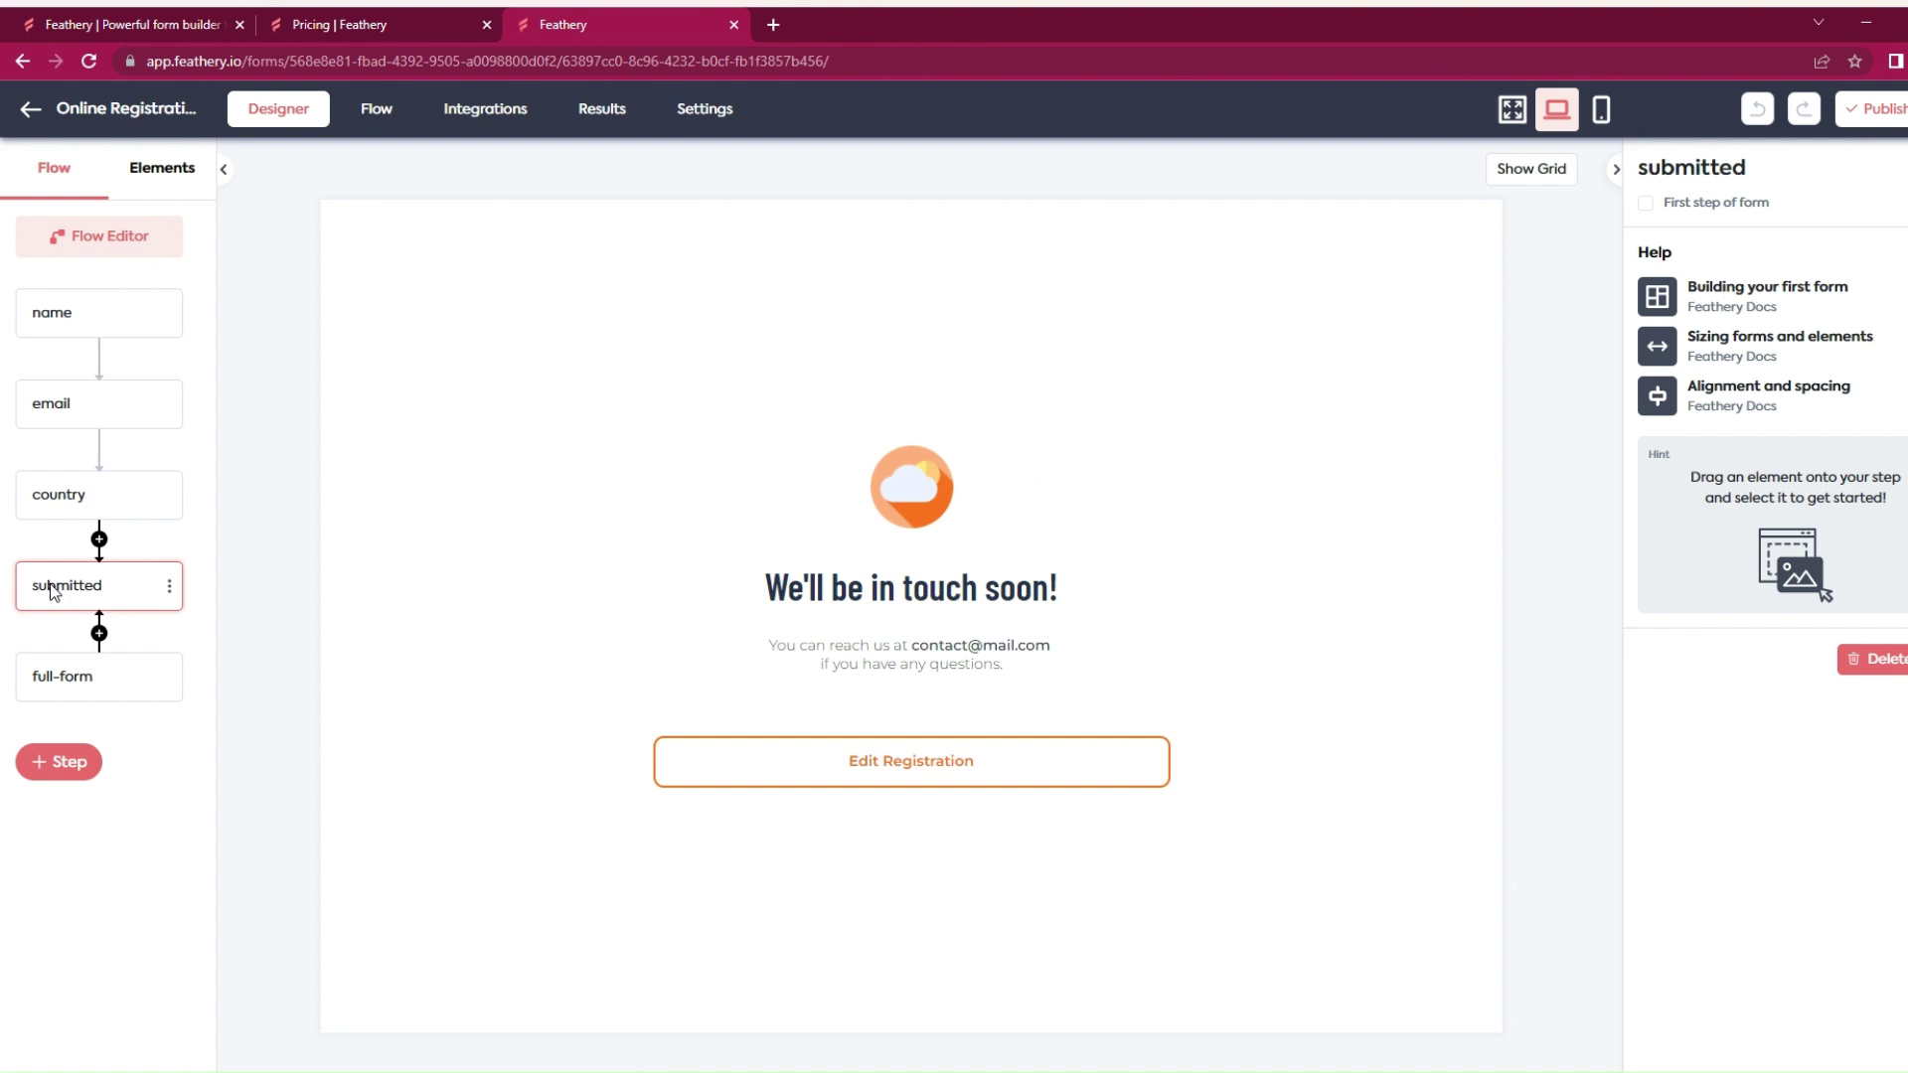
click(43, 685)
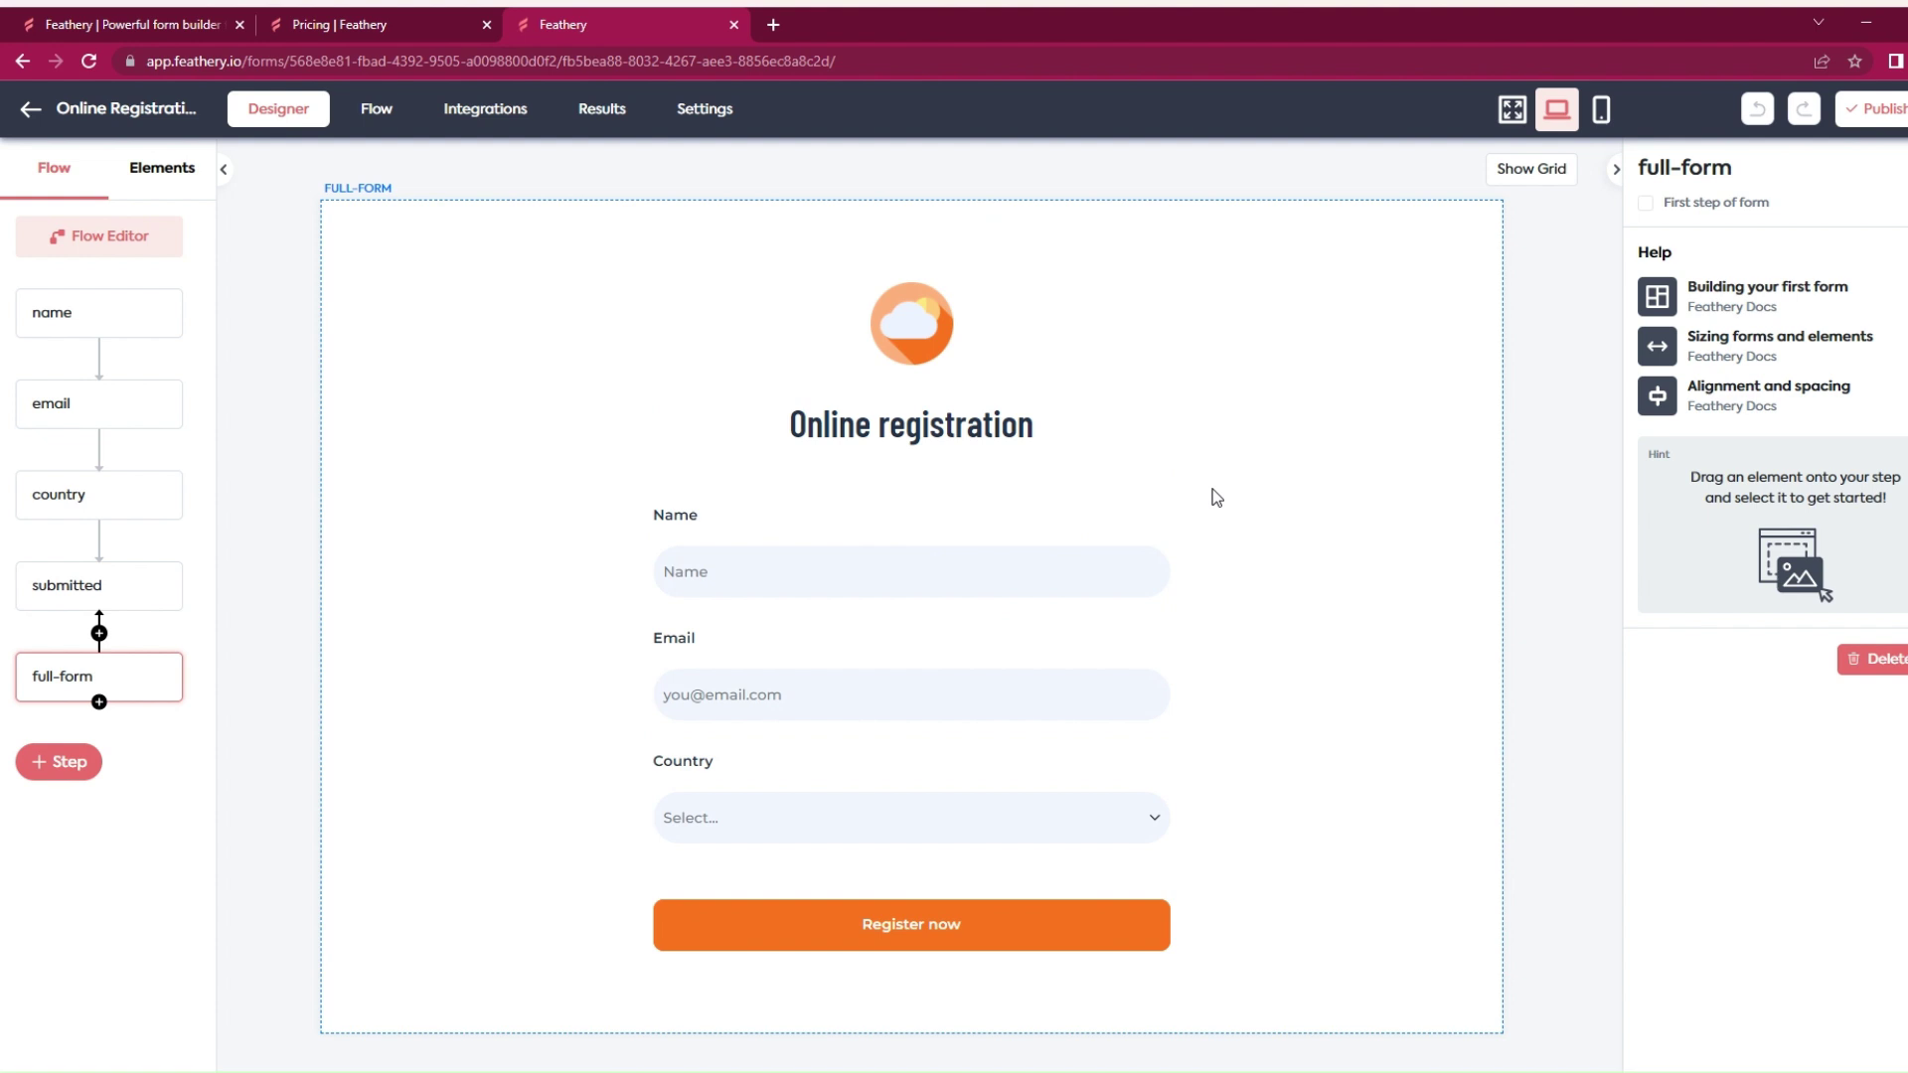
Step: Open the Integrations page in a new tab, scroll its list, and go back to the Designer
right_click(478, 113)
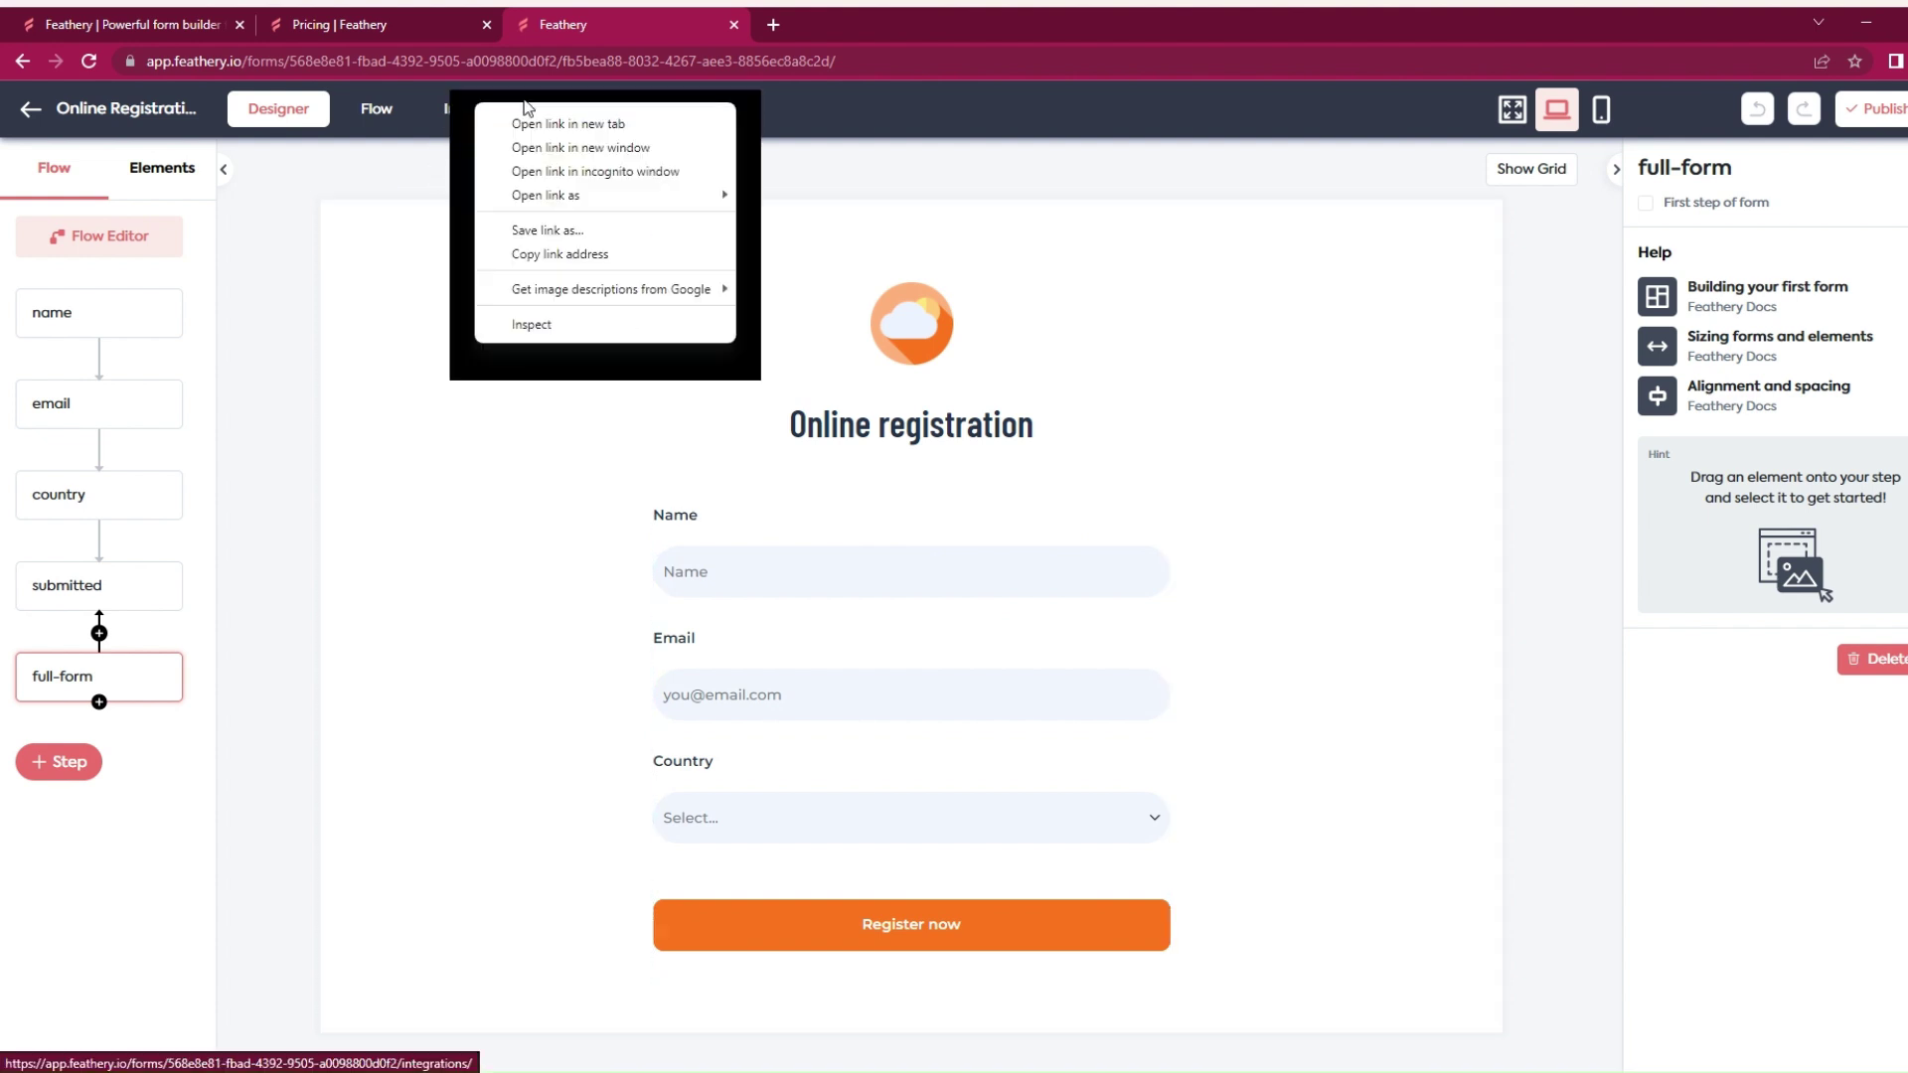
click(552, 125)
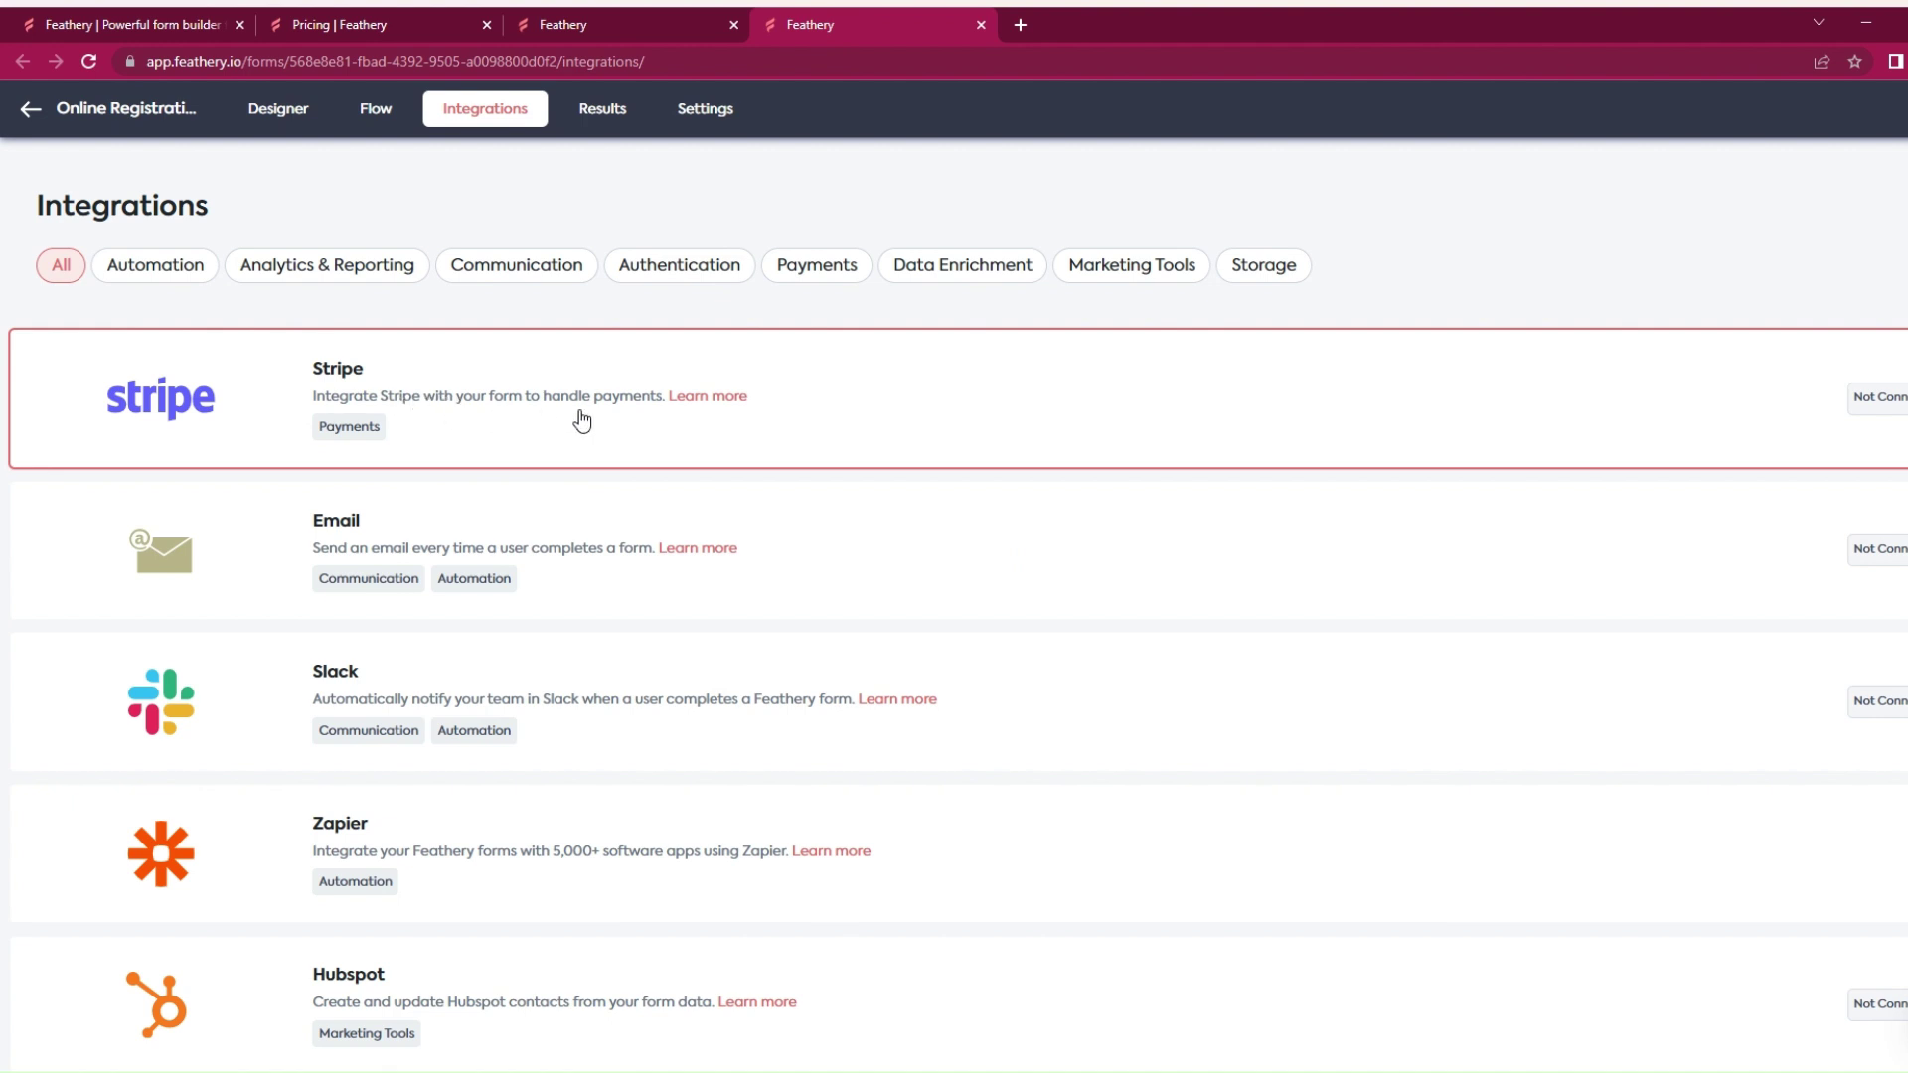
scroll(581, 422, down, 1)
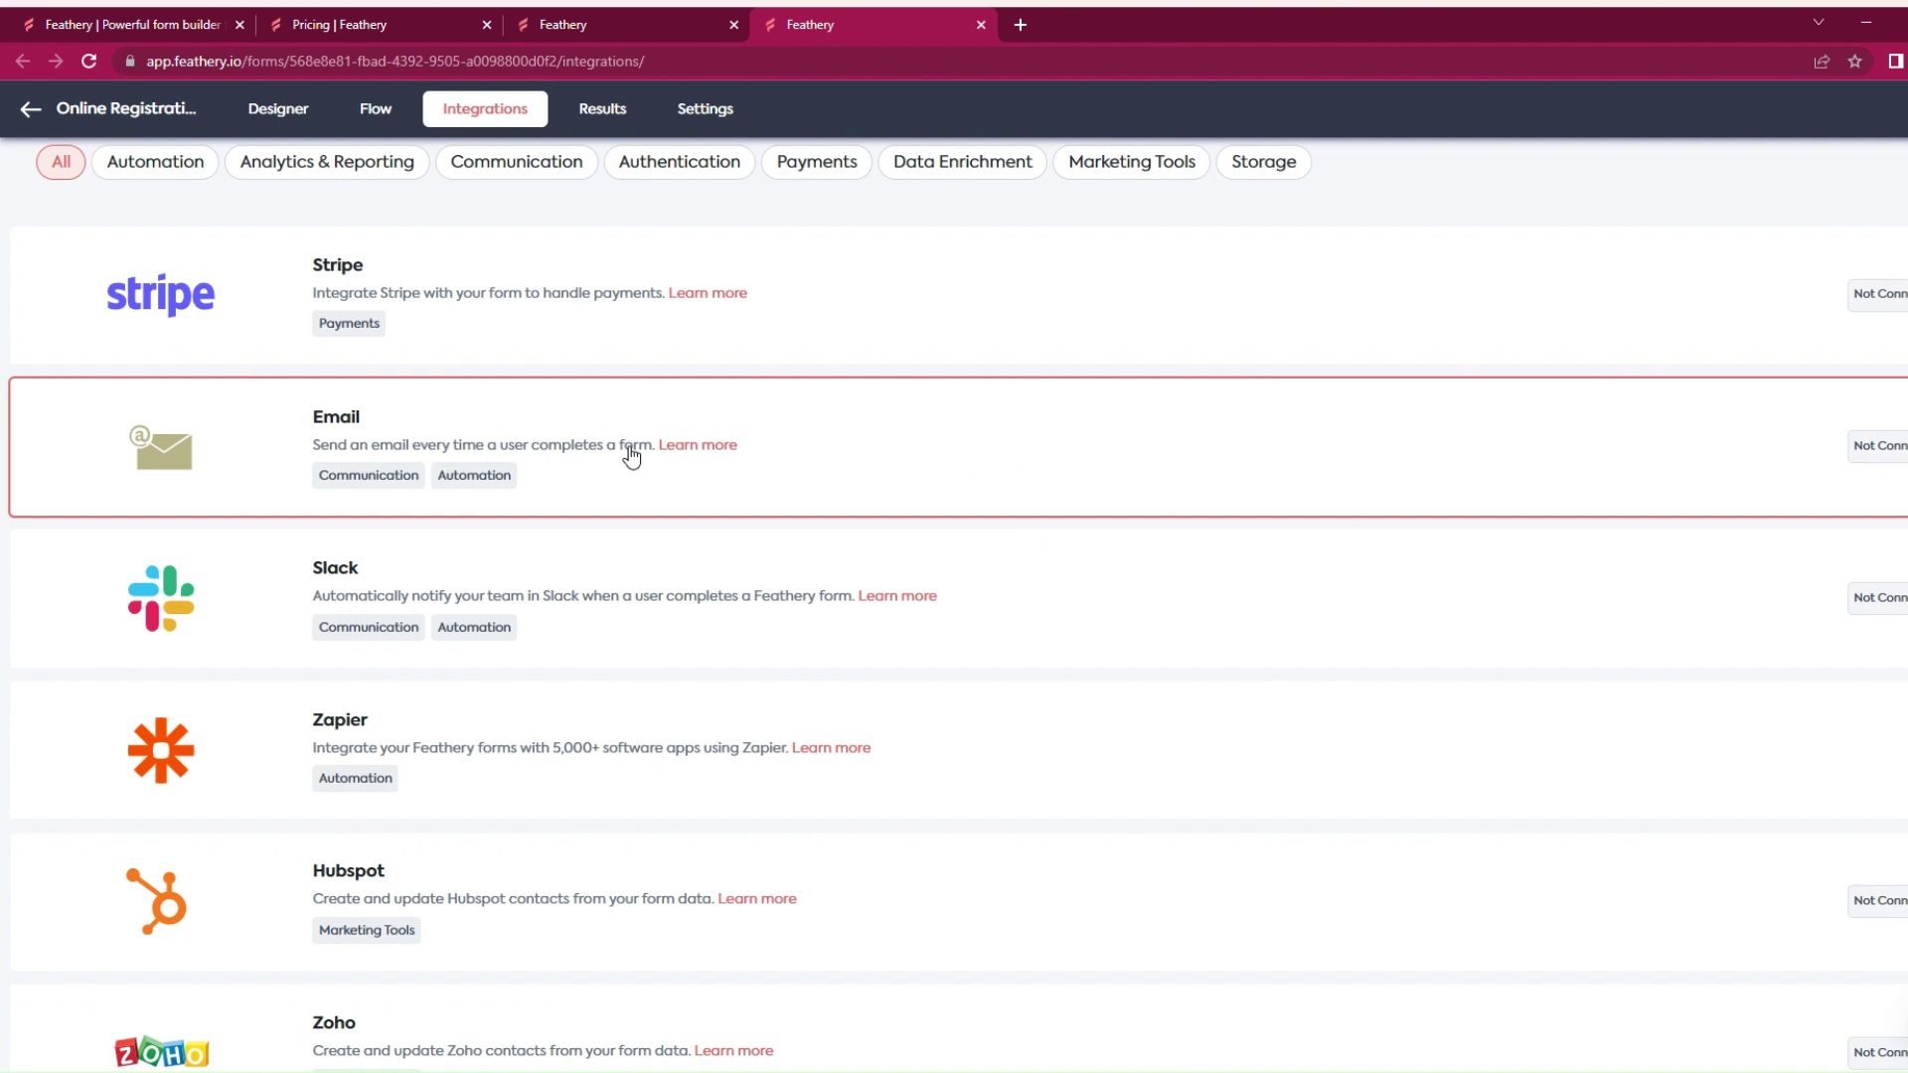
scroll(631, 455, down, 1)
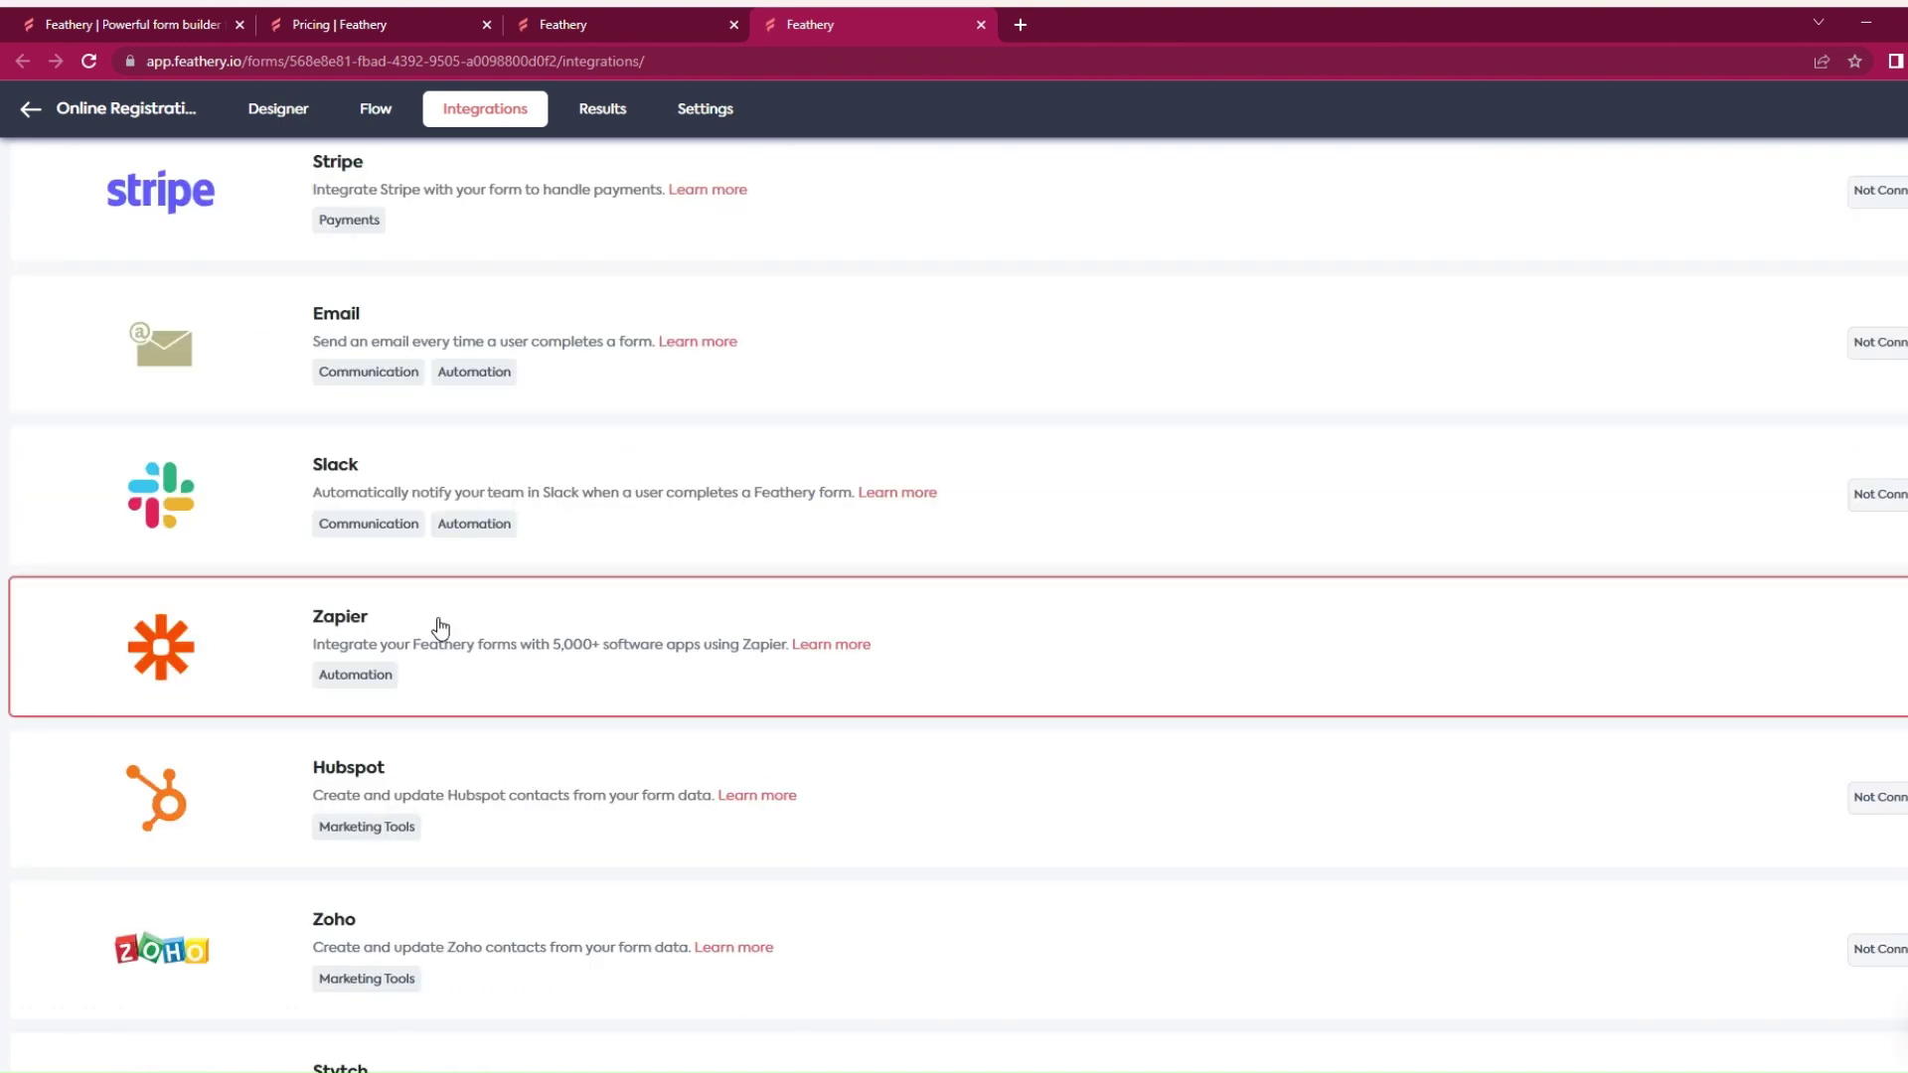
scroll(440, 628, down, 5)
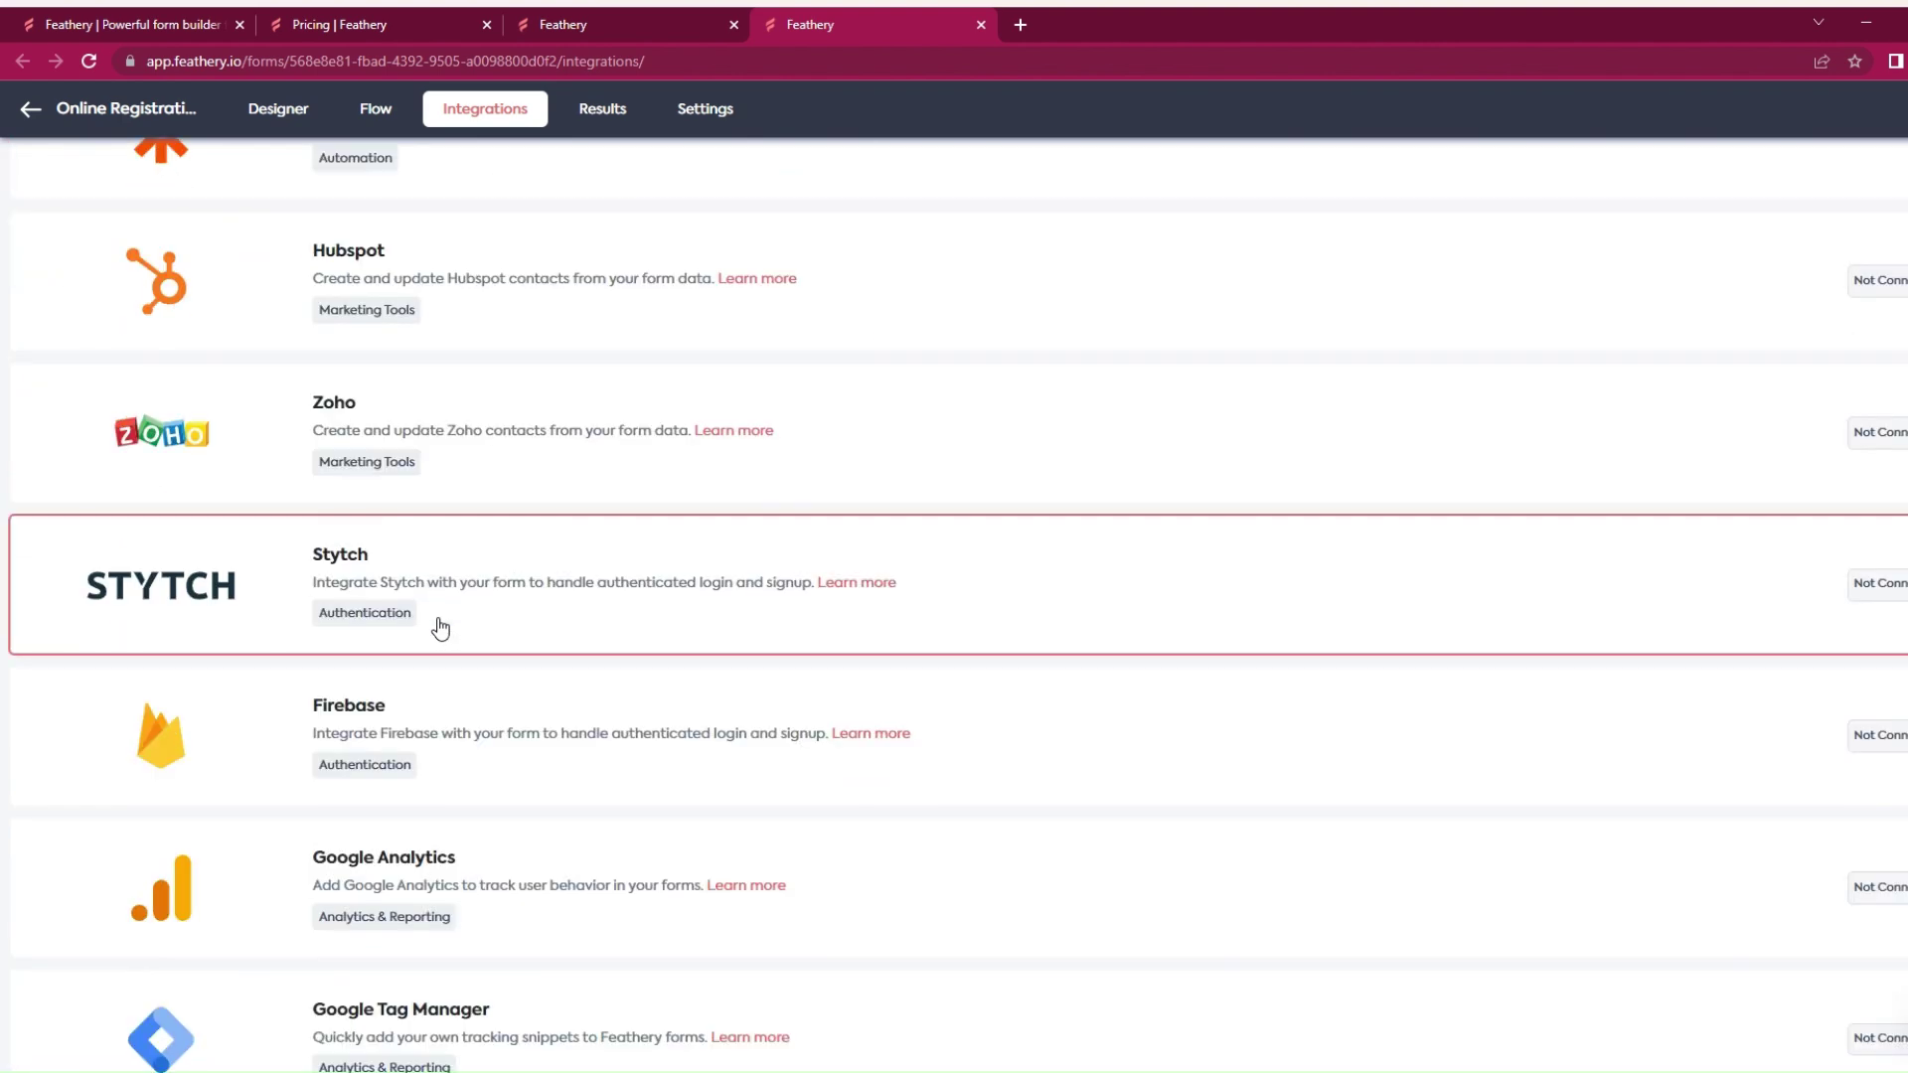
scroll(440, 628, down, 4)
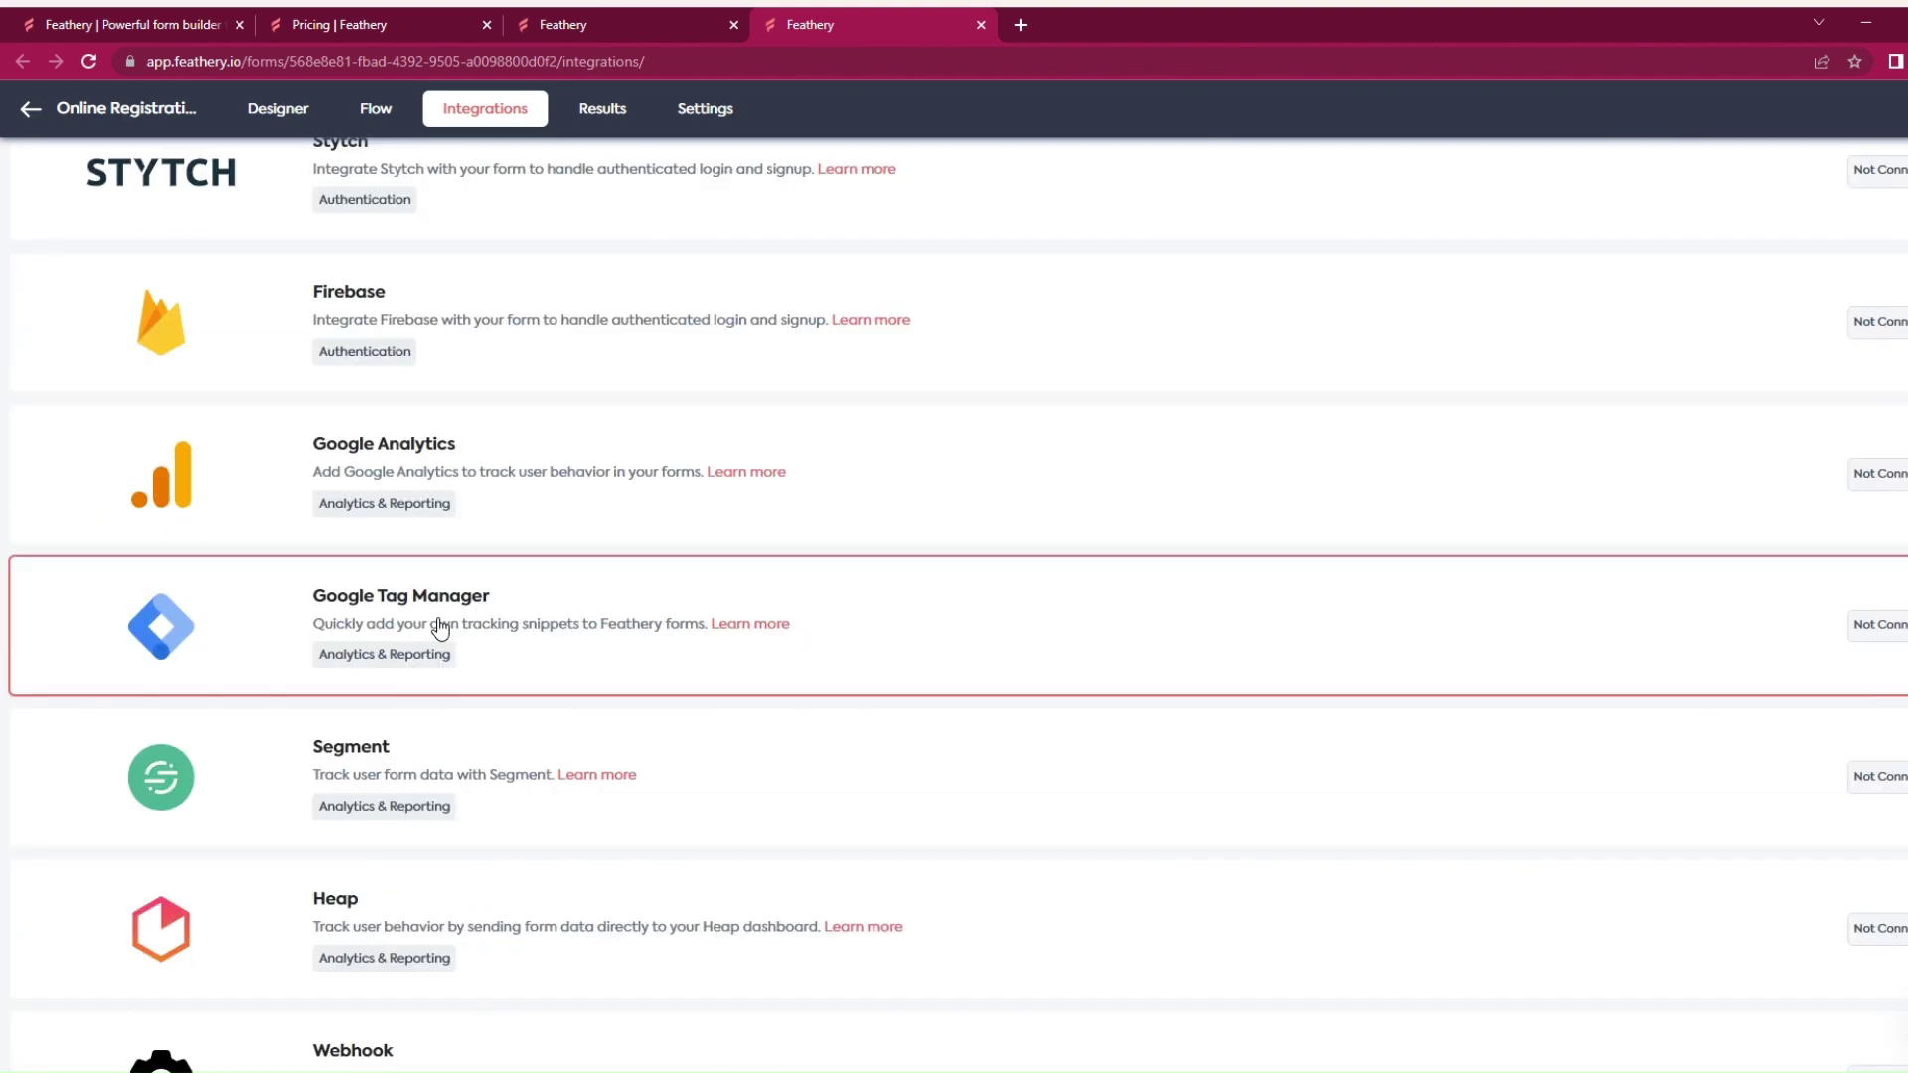
scroll(441, 628, down, 5)
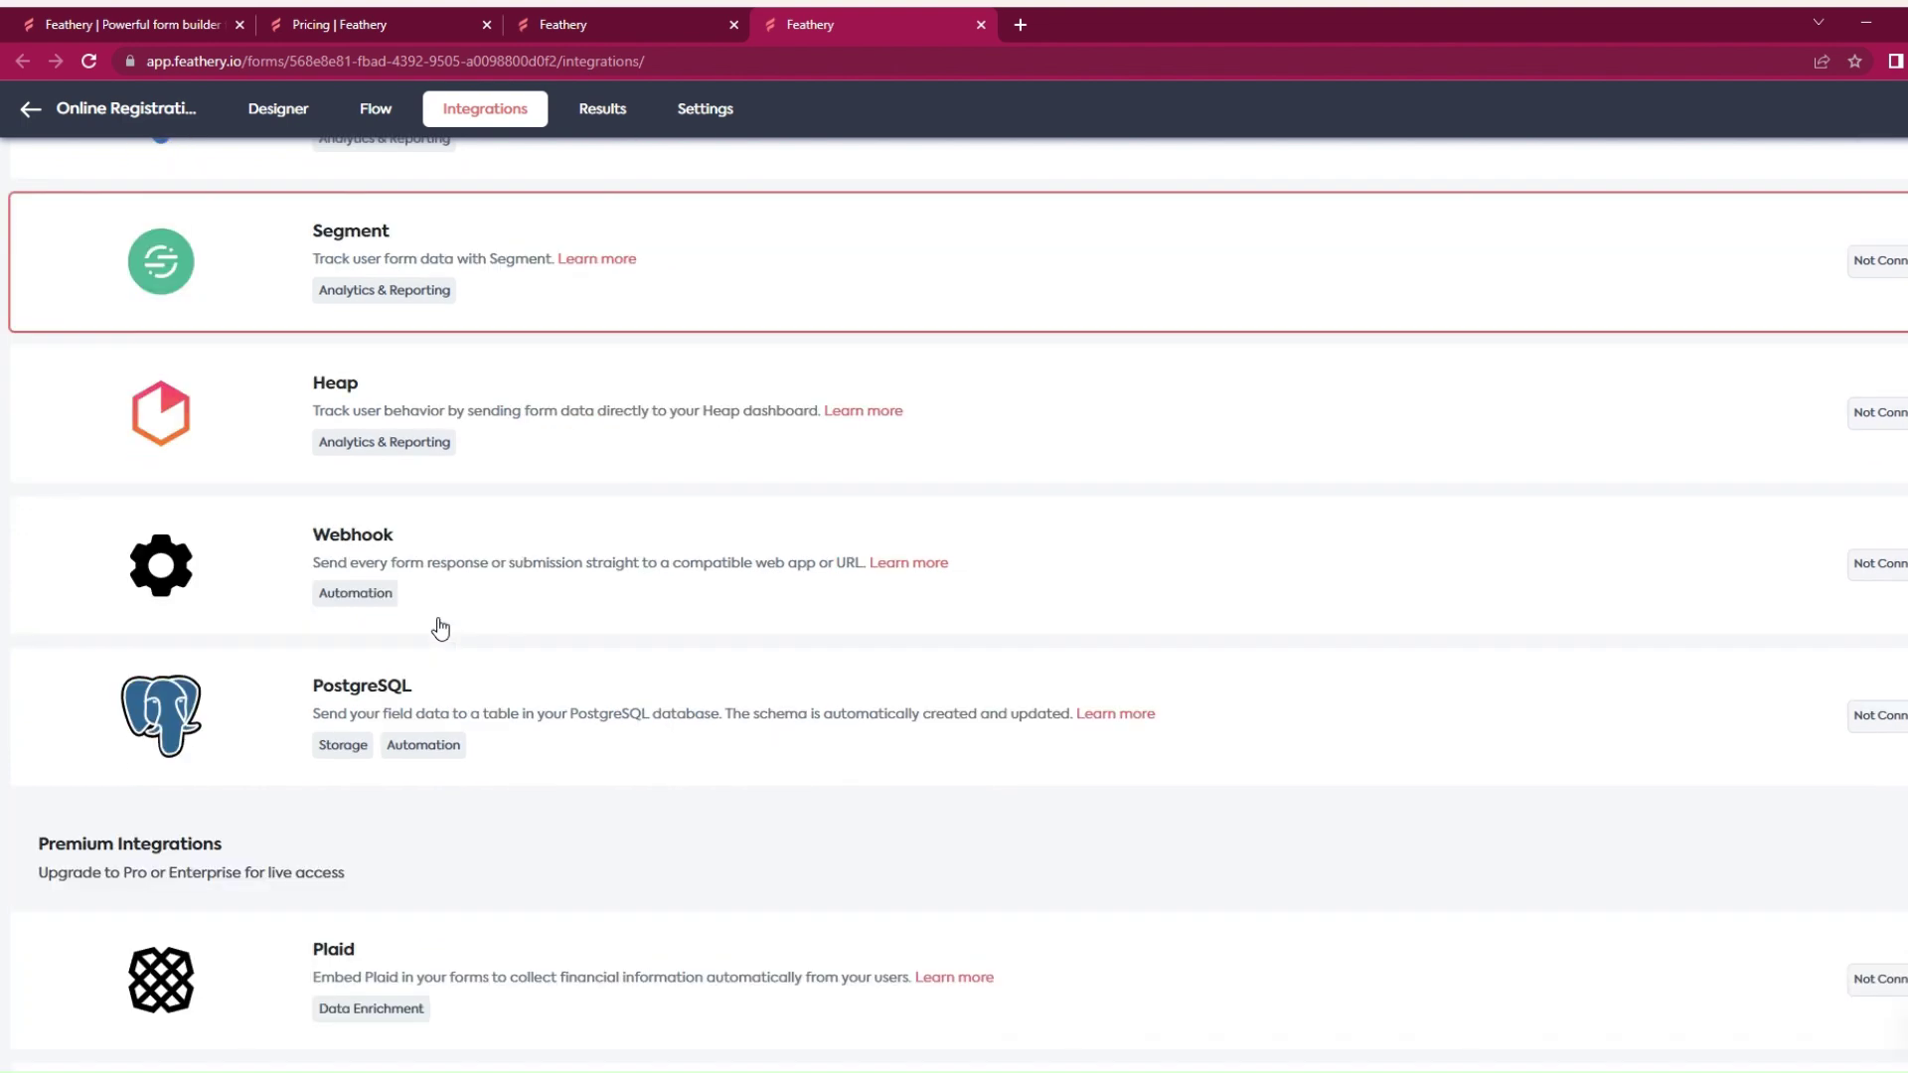
scroll(441, 628, down, 2)
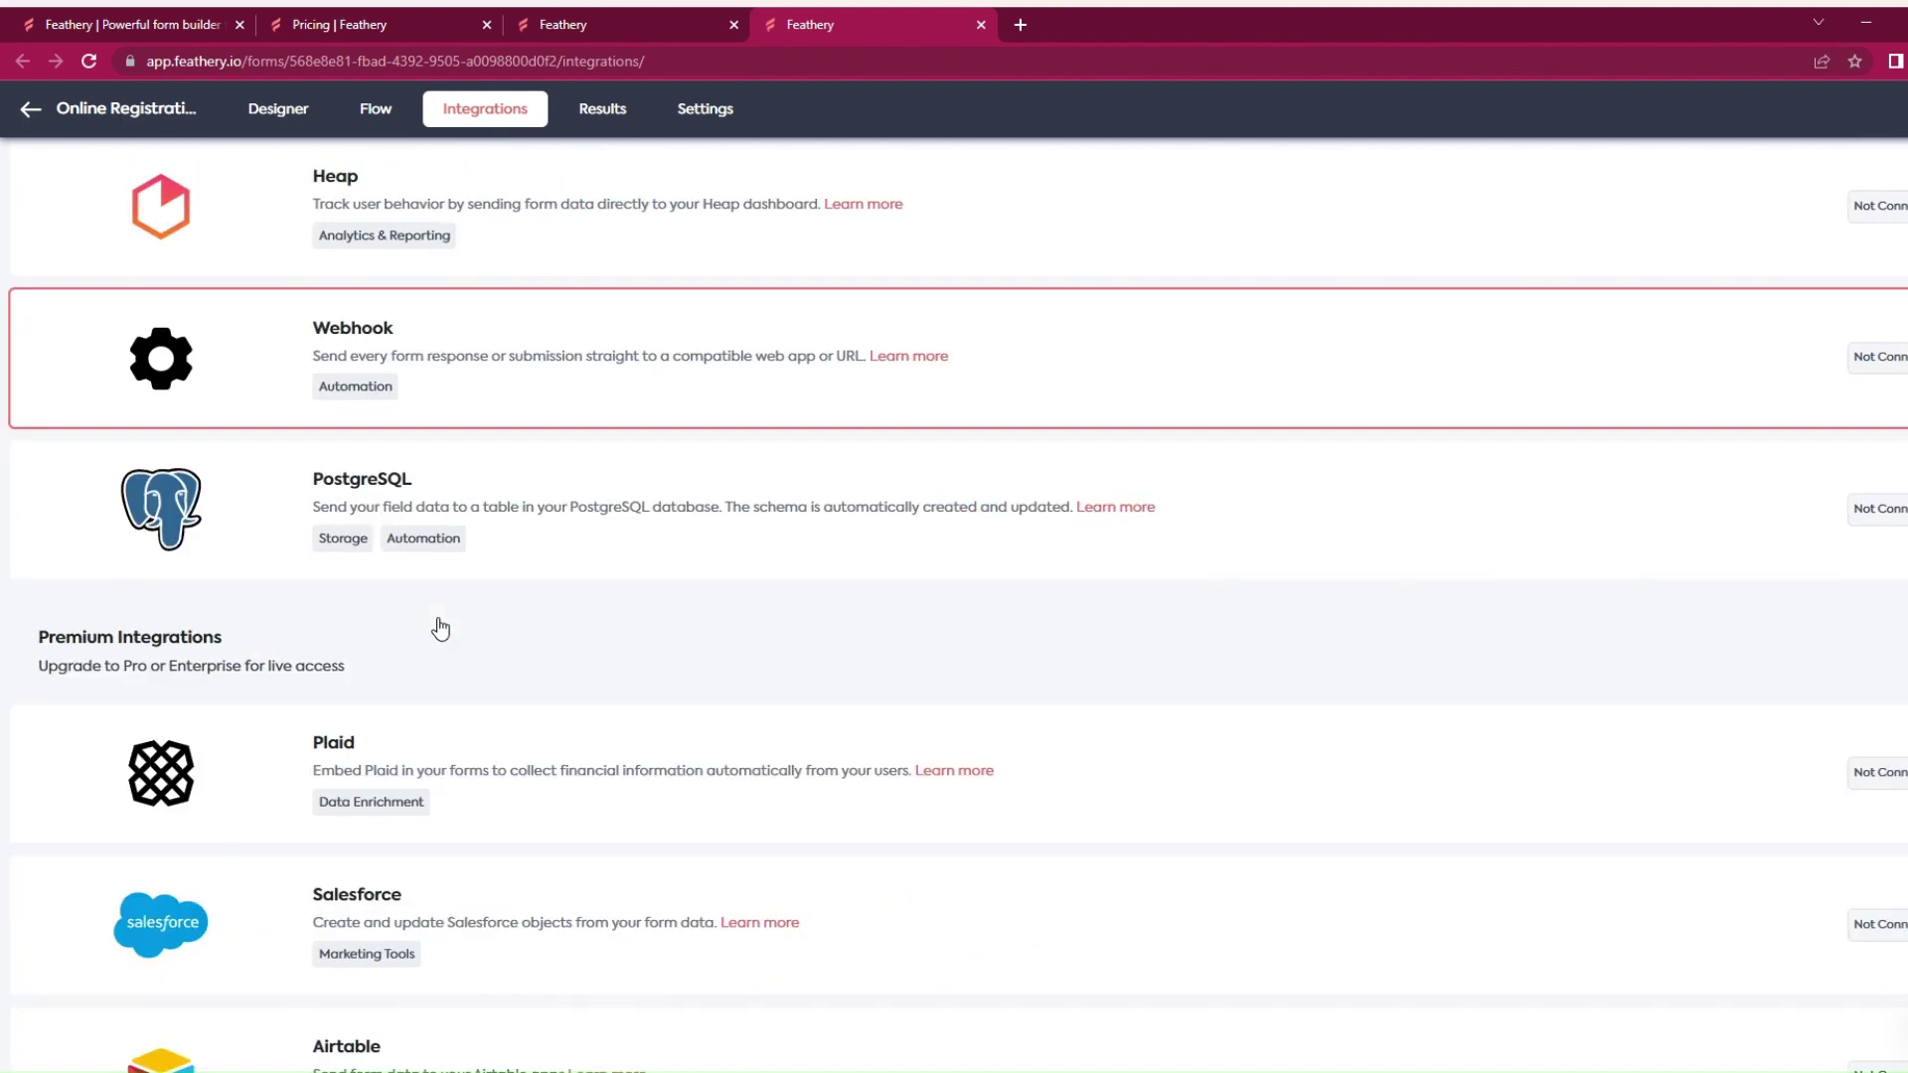
click(569, 17)
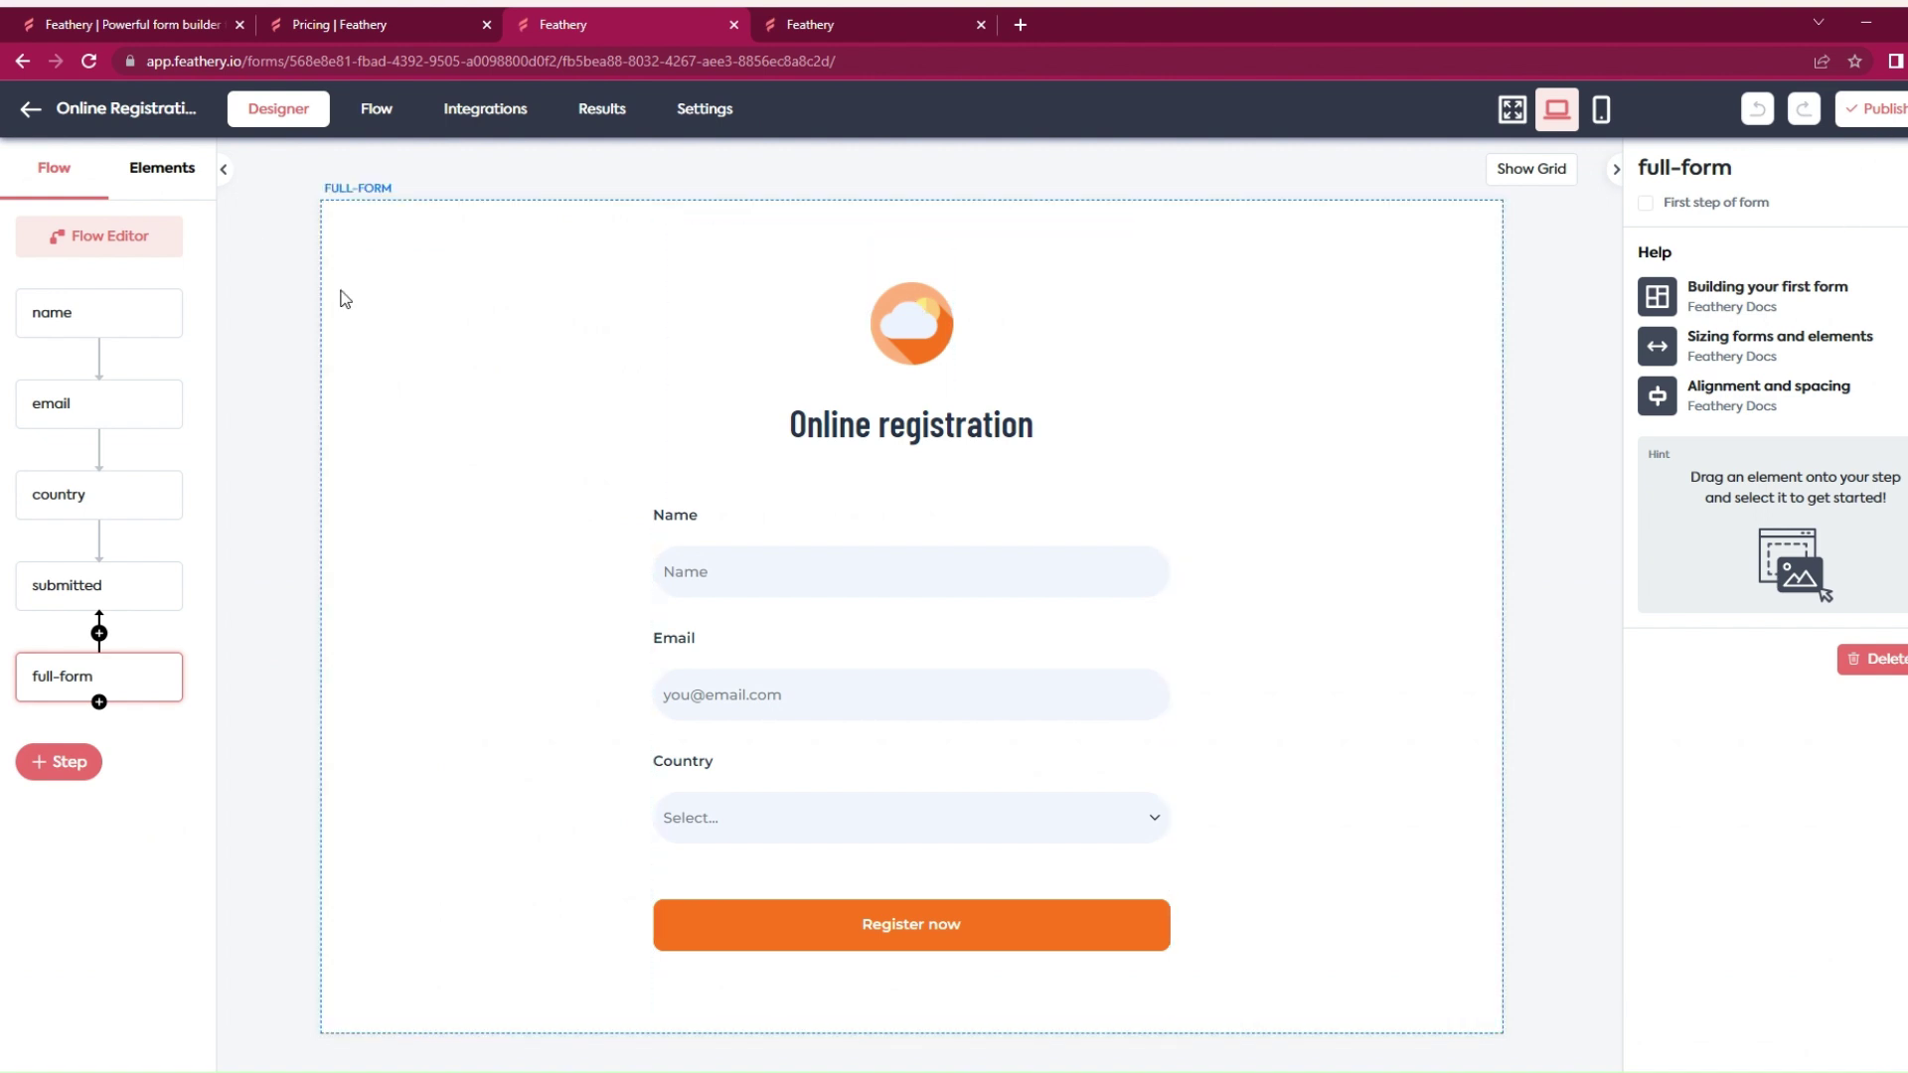
Step: Drag a Color Picker from the Elements panel onto the form and show the Published dropdown
click(154, 171)
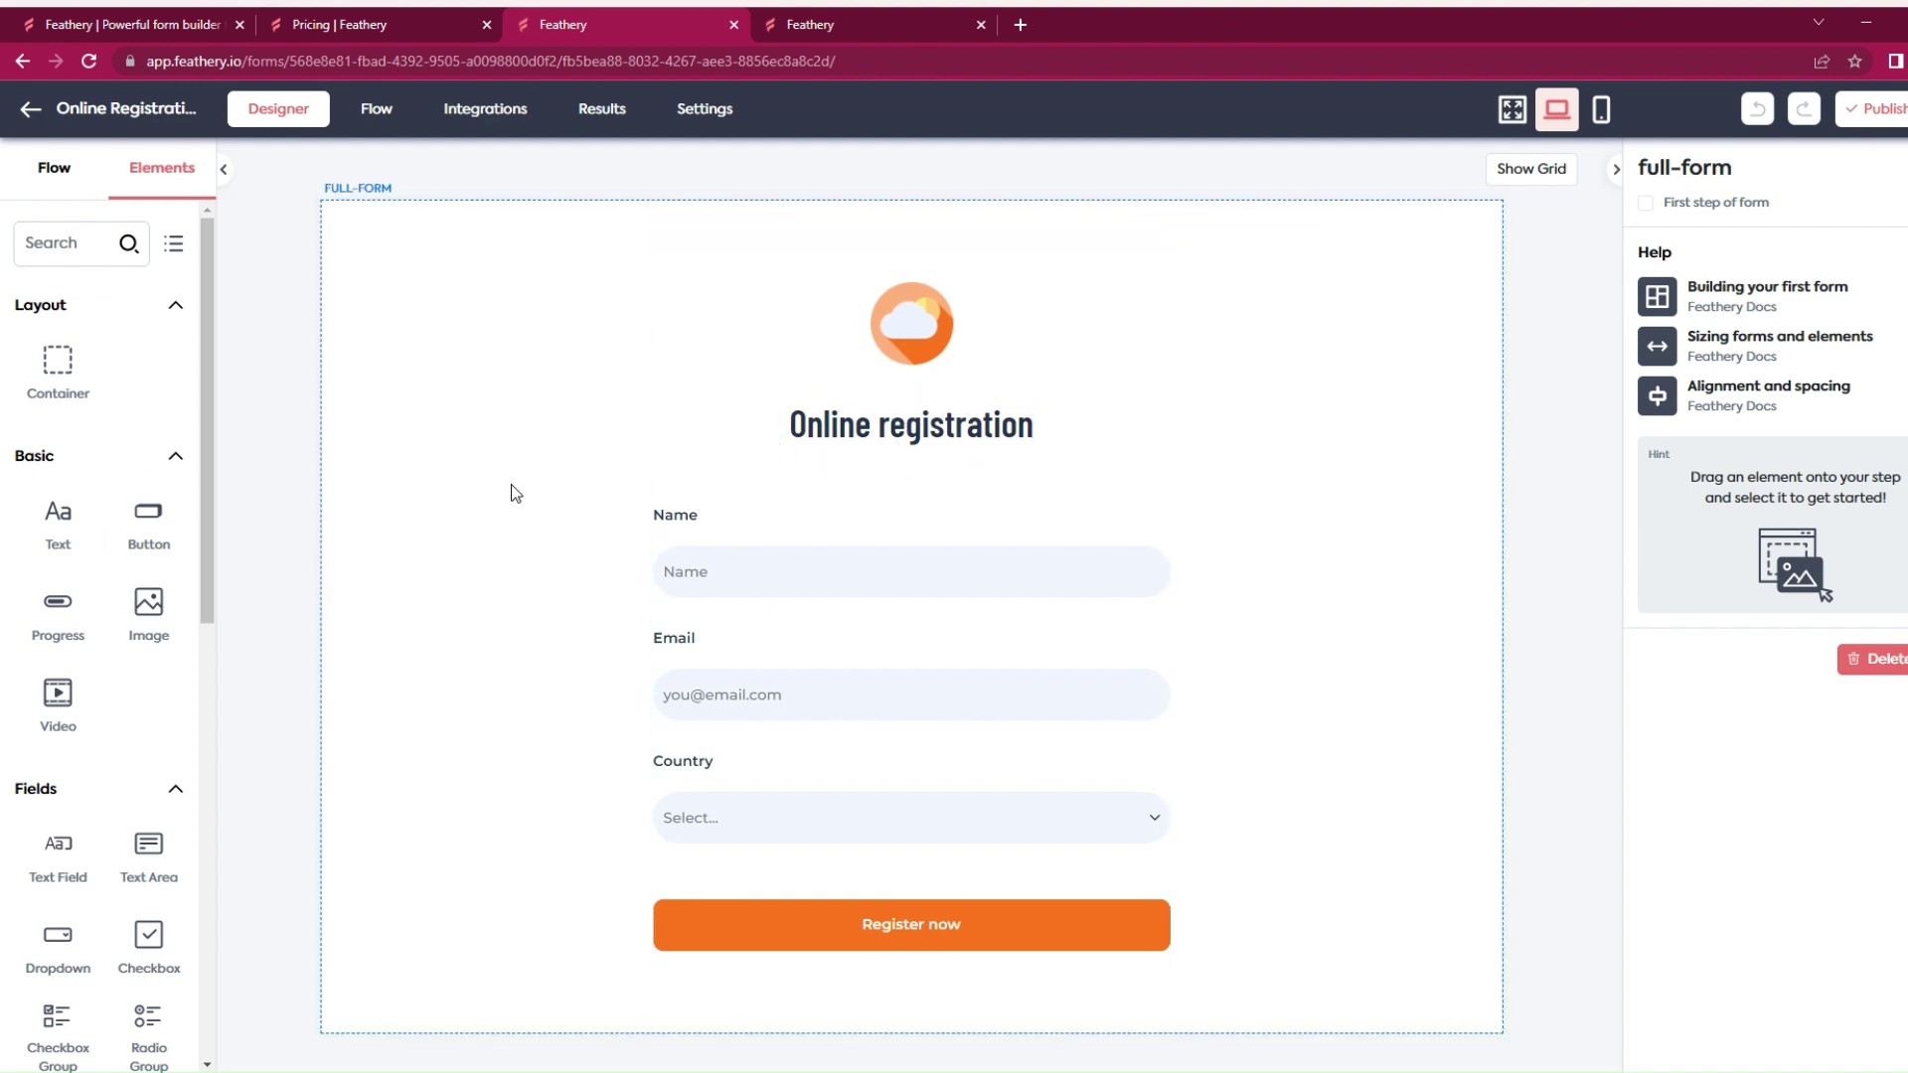
scroll(39, 437, down, 2)
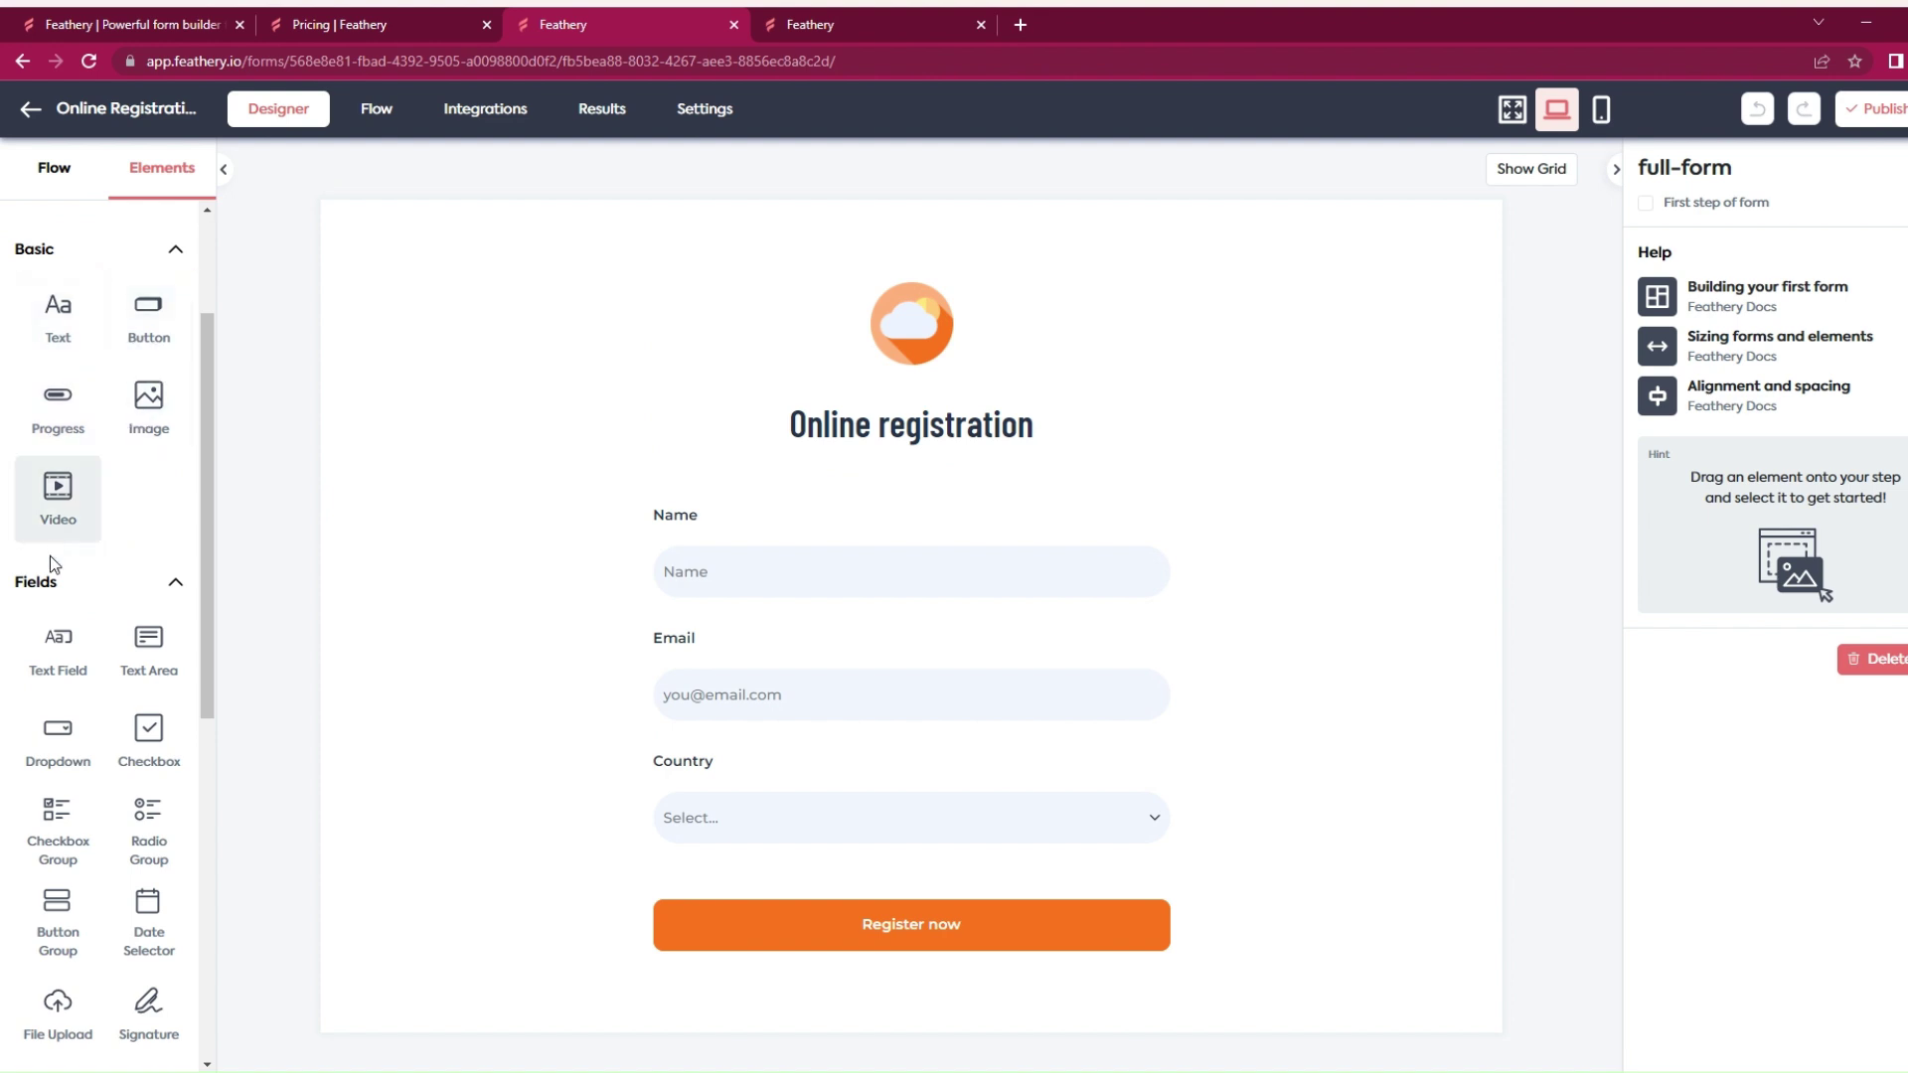
scroll(54, 487, down, 2)
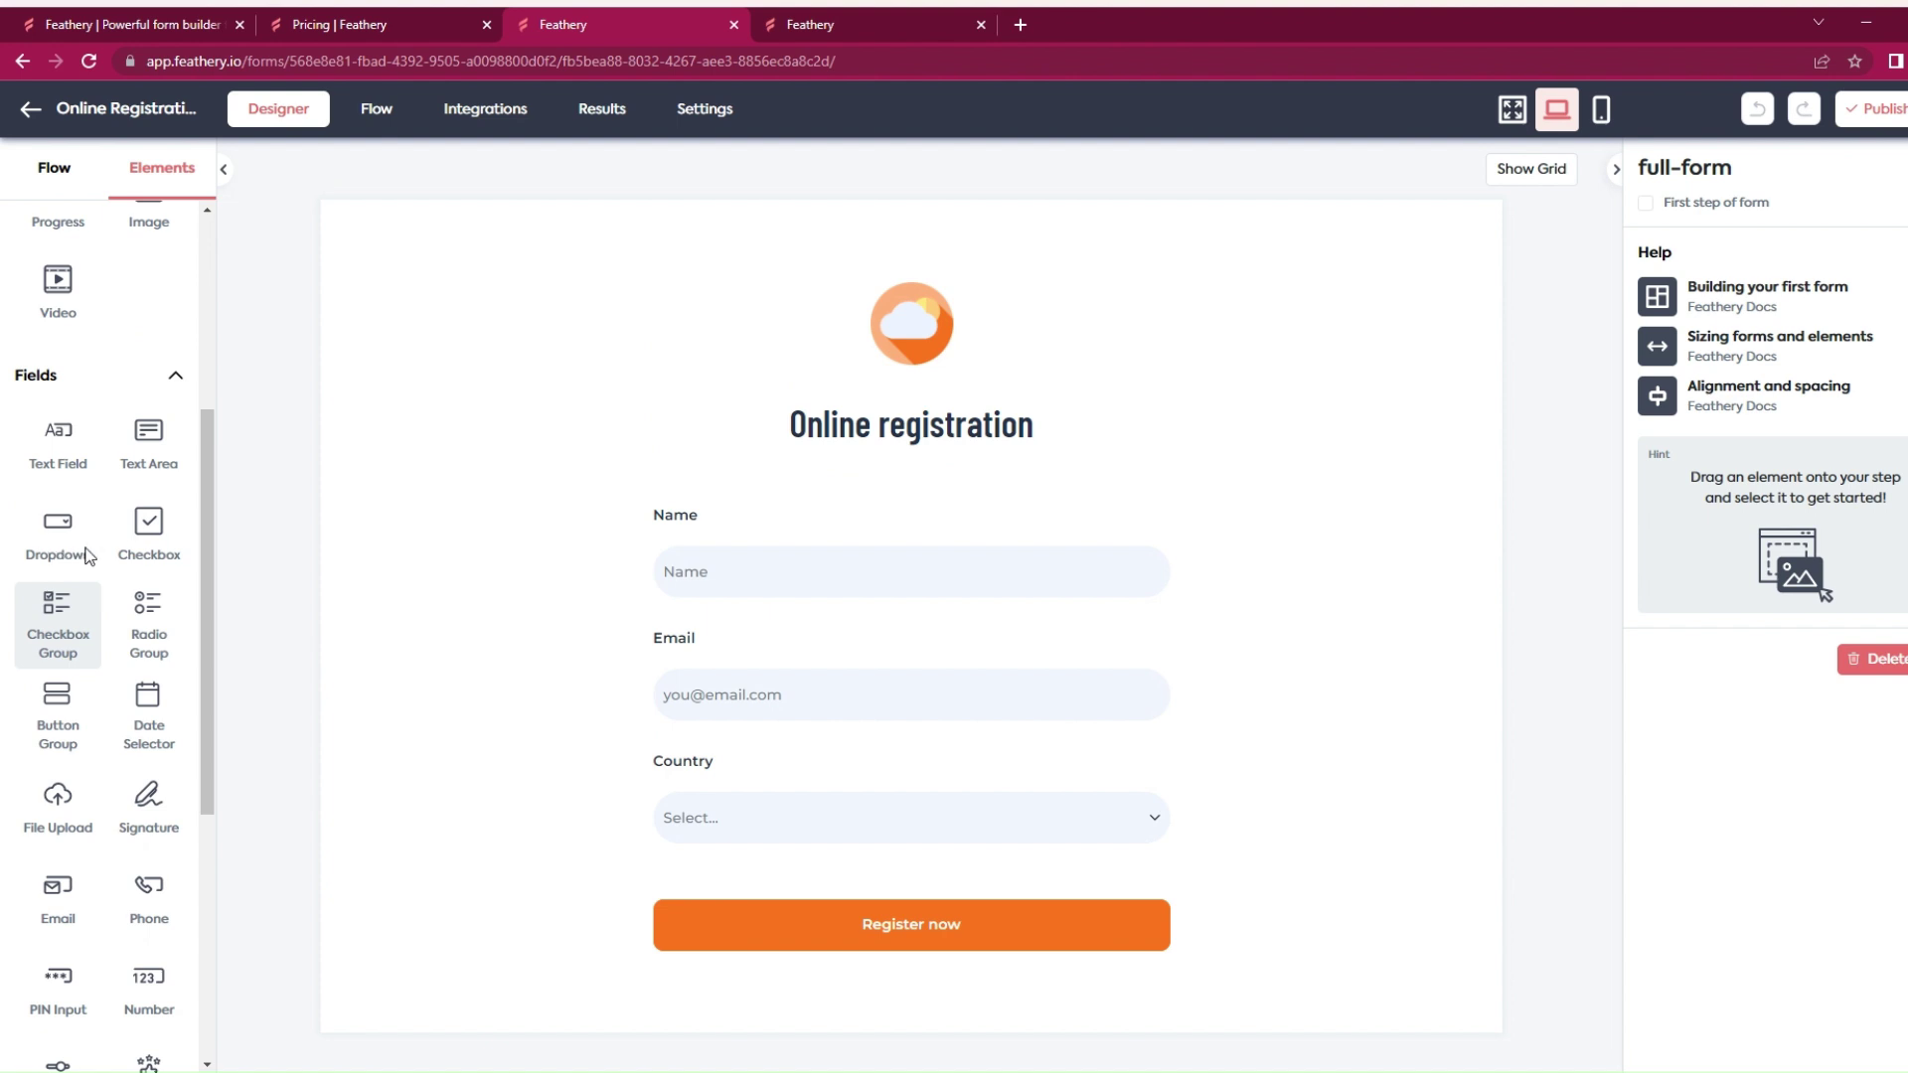
scroll(132, 552, down, 1)
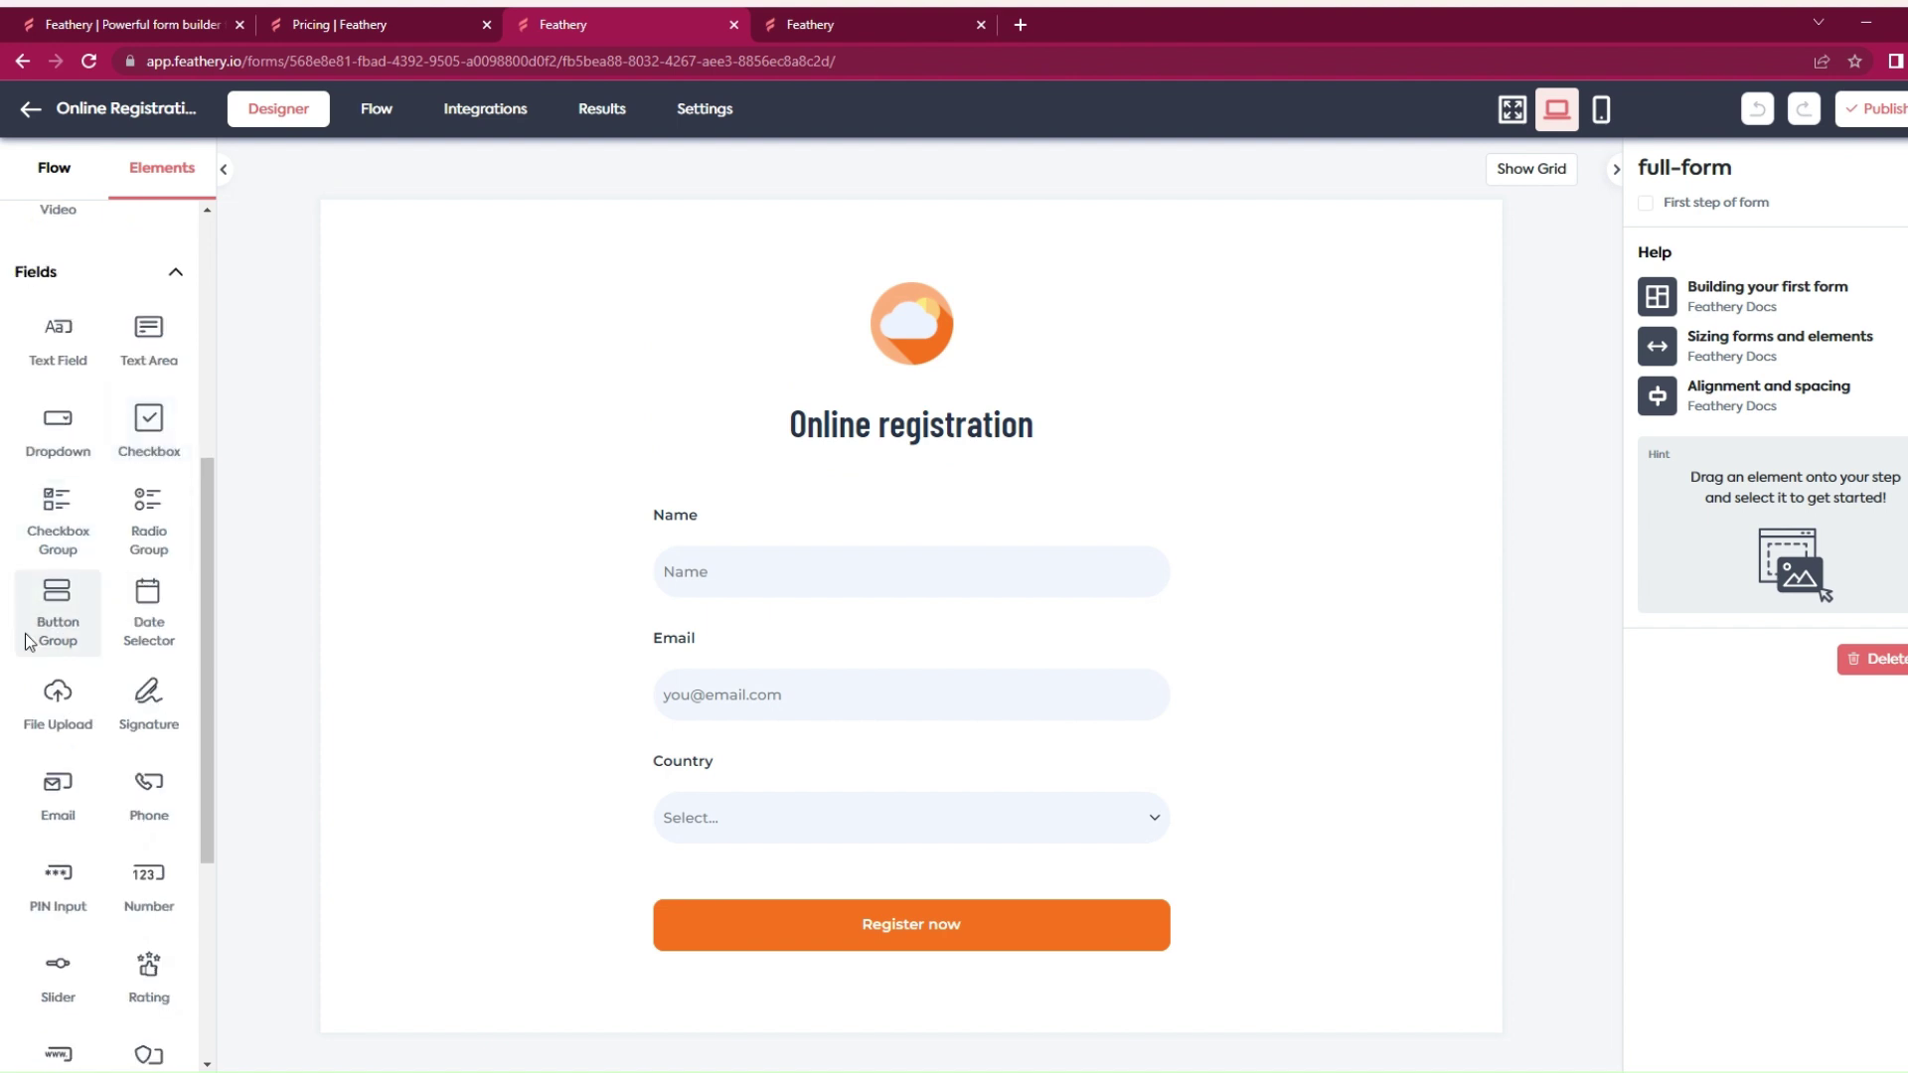
scroll(147, 676, down, 1)
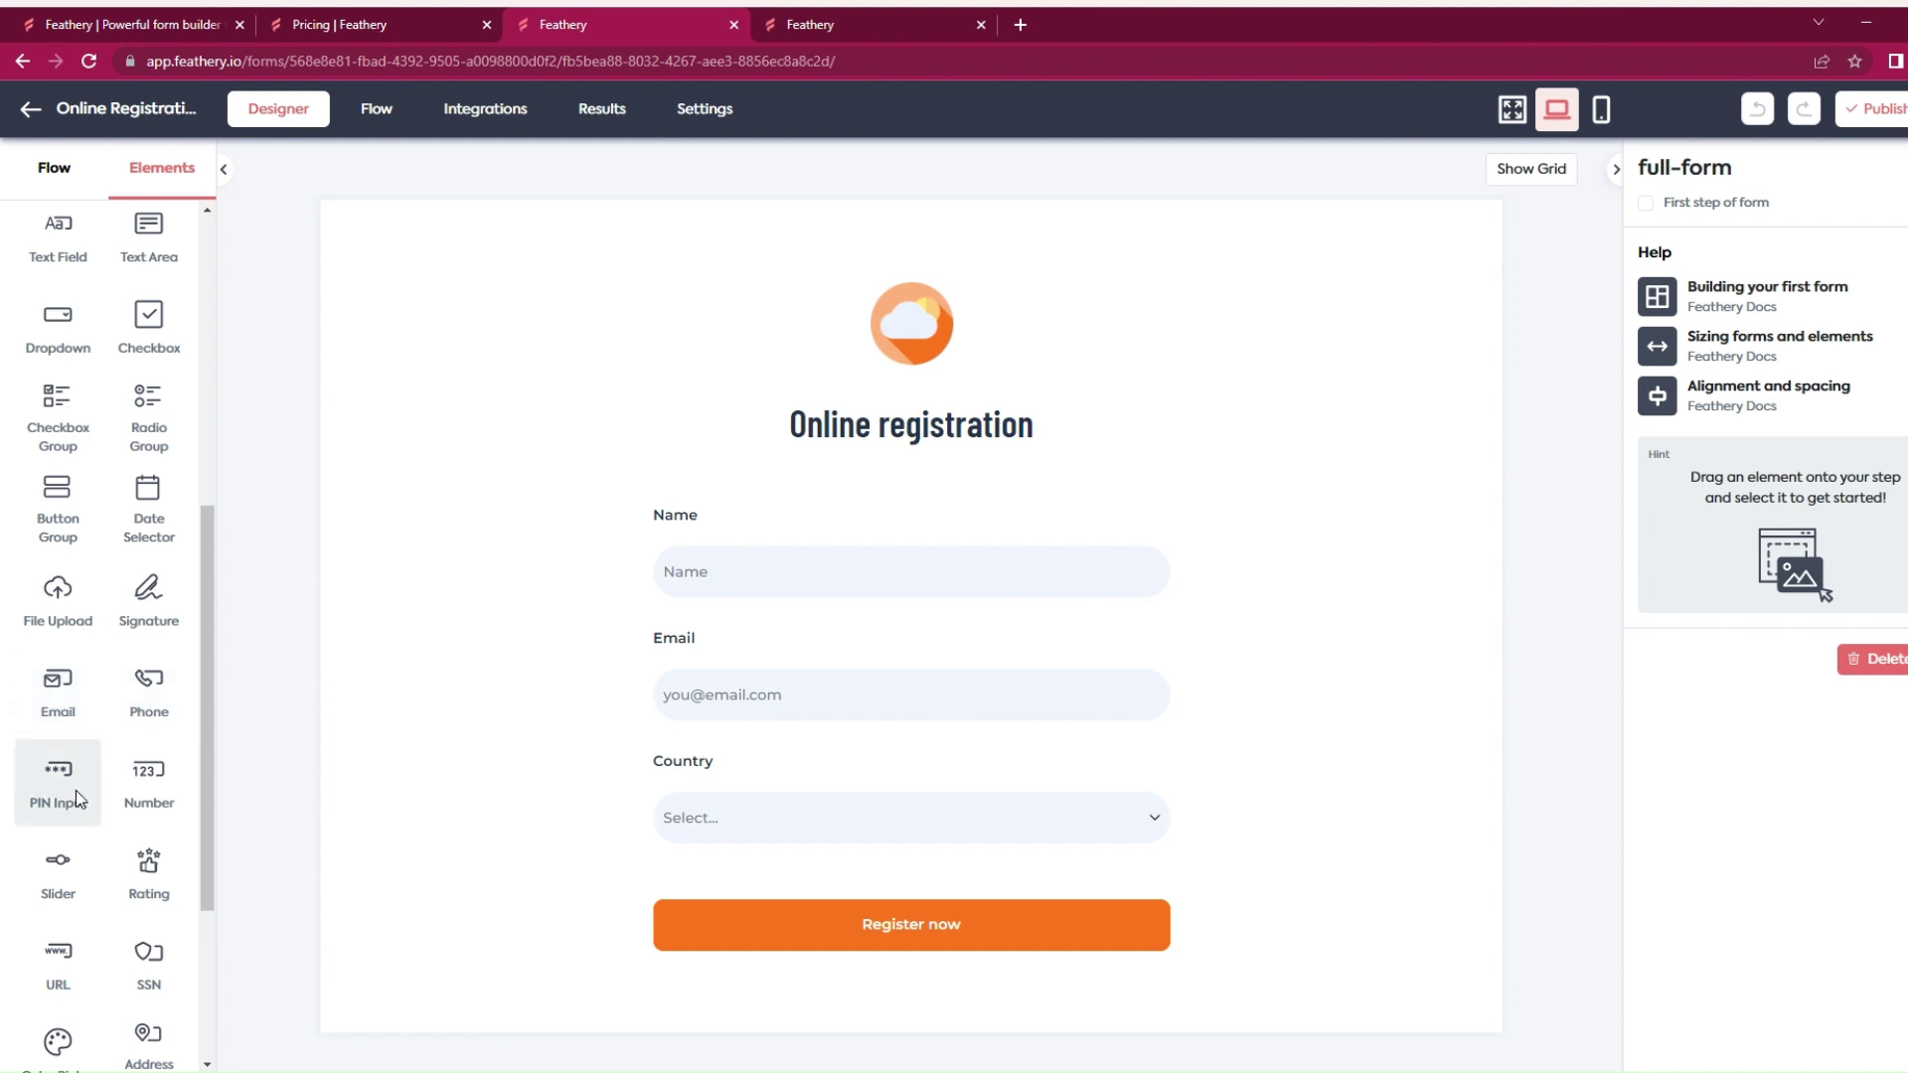
scroll(75, 790, down, 2)
scroll(75, 790, down, 1)
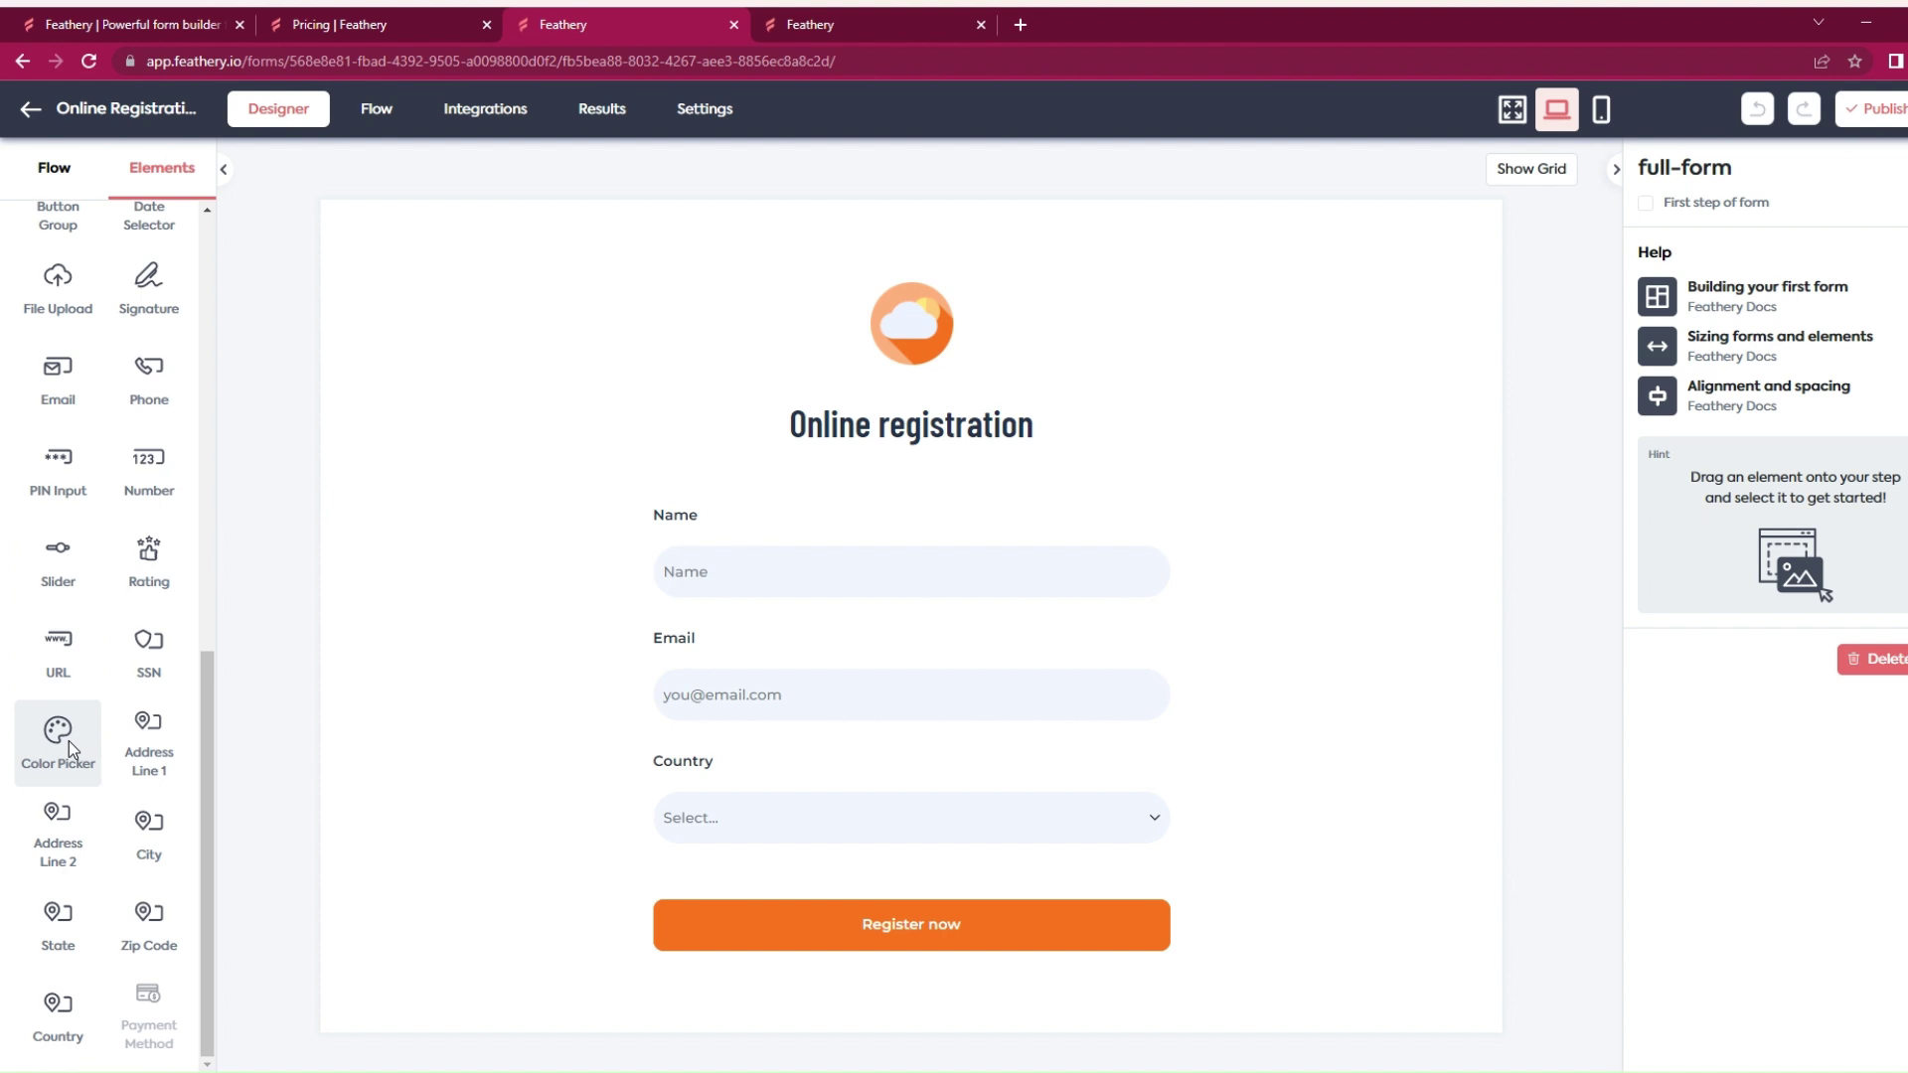
drag(69, 741, 1803, 188)
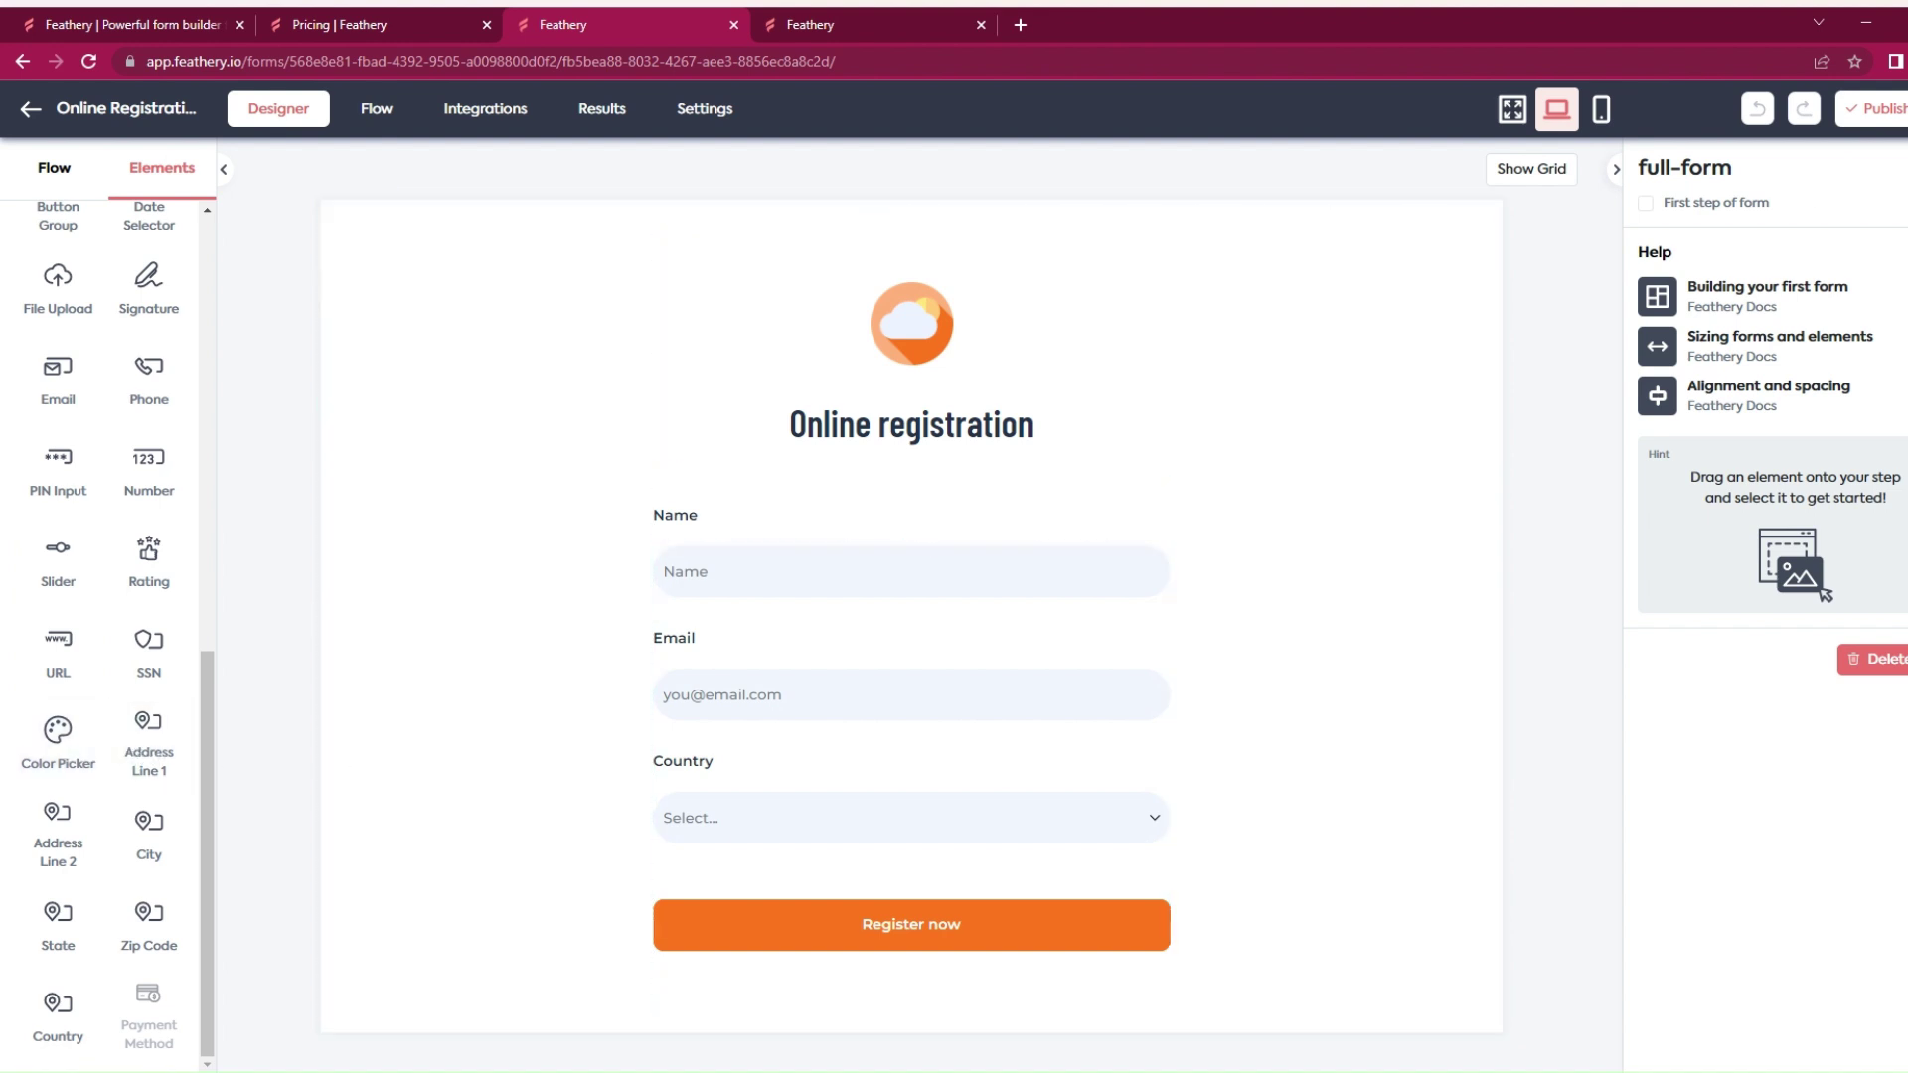
mouse_move(1873, 109)
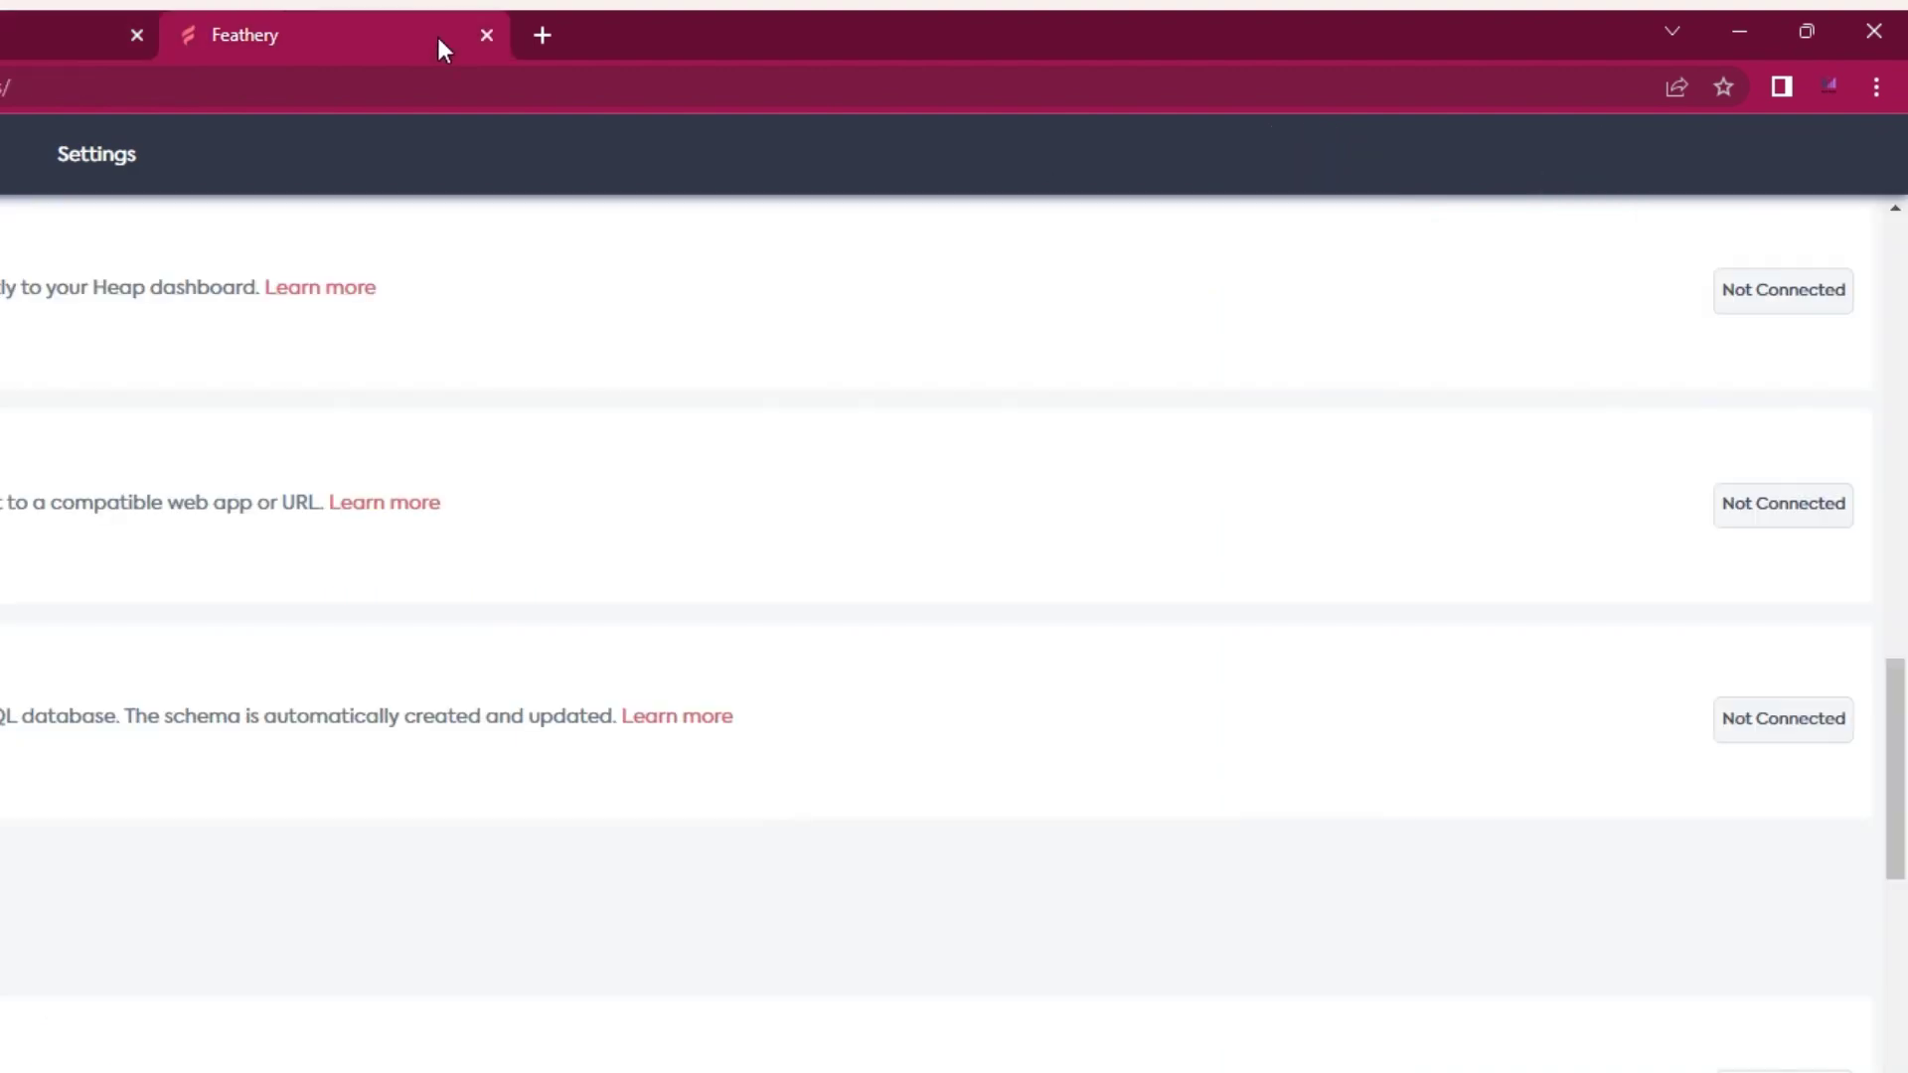
Step: Load the pasted live form URL in its own tab and confirm Results shows 0 users
click(395, 87)
text(https://form.feathery.io/to/aqdtZU)
key(Return)
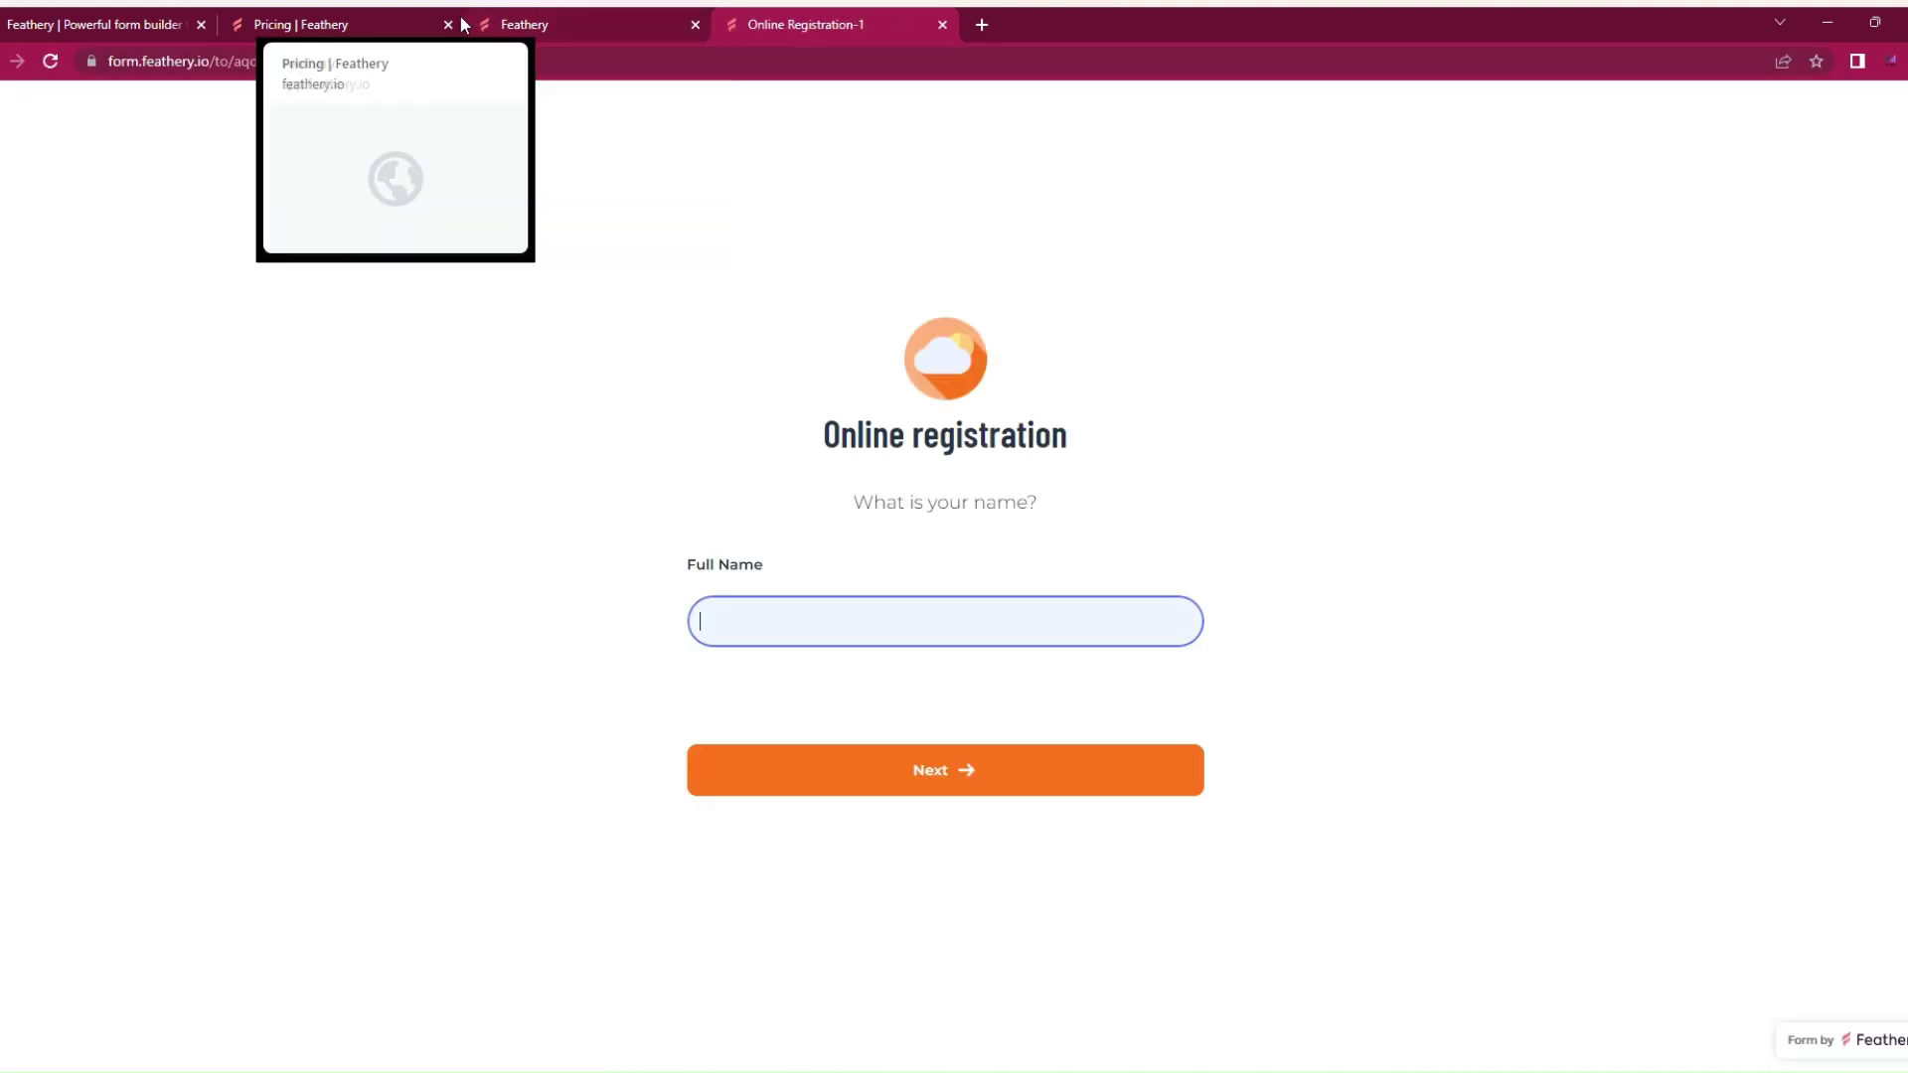
click(517, 25)
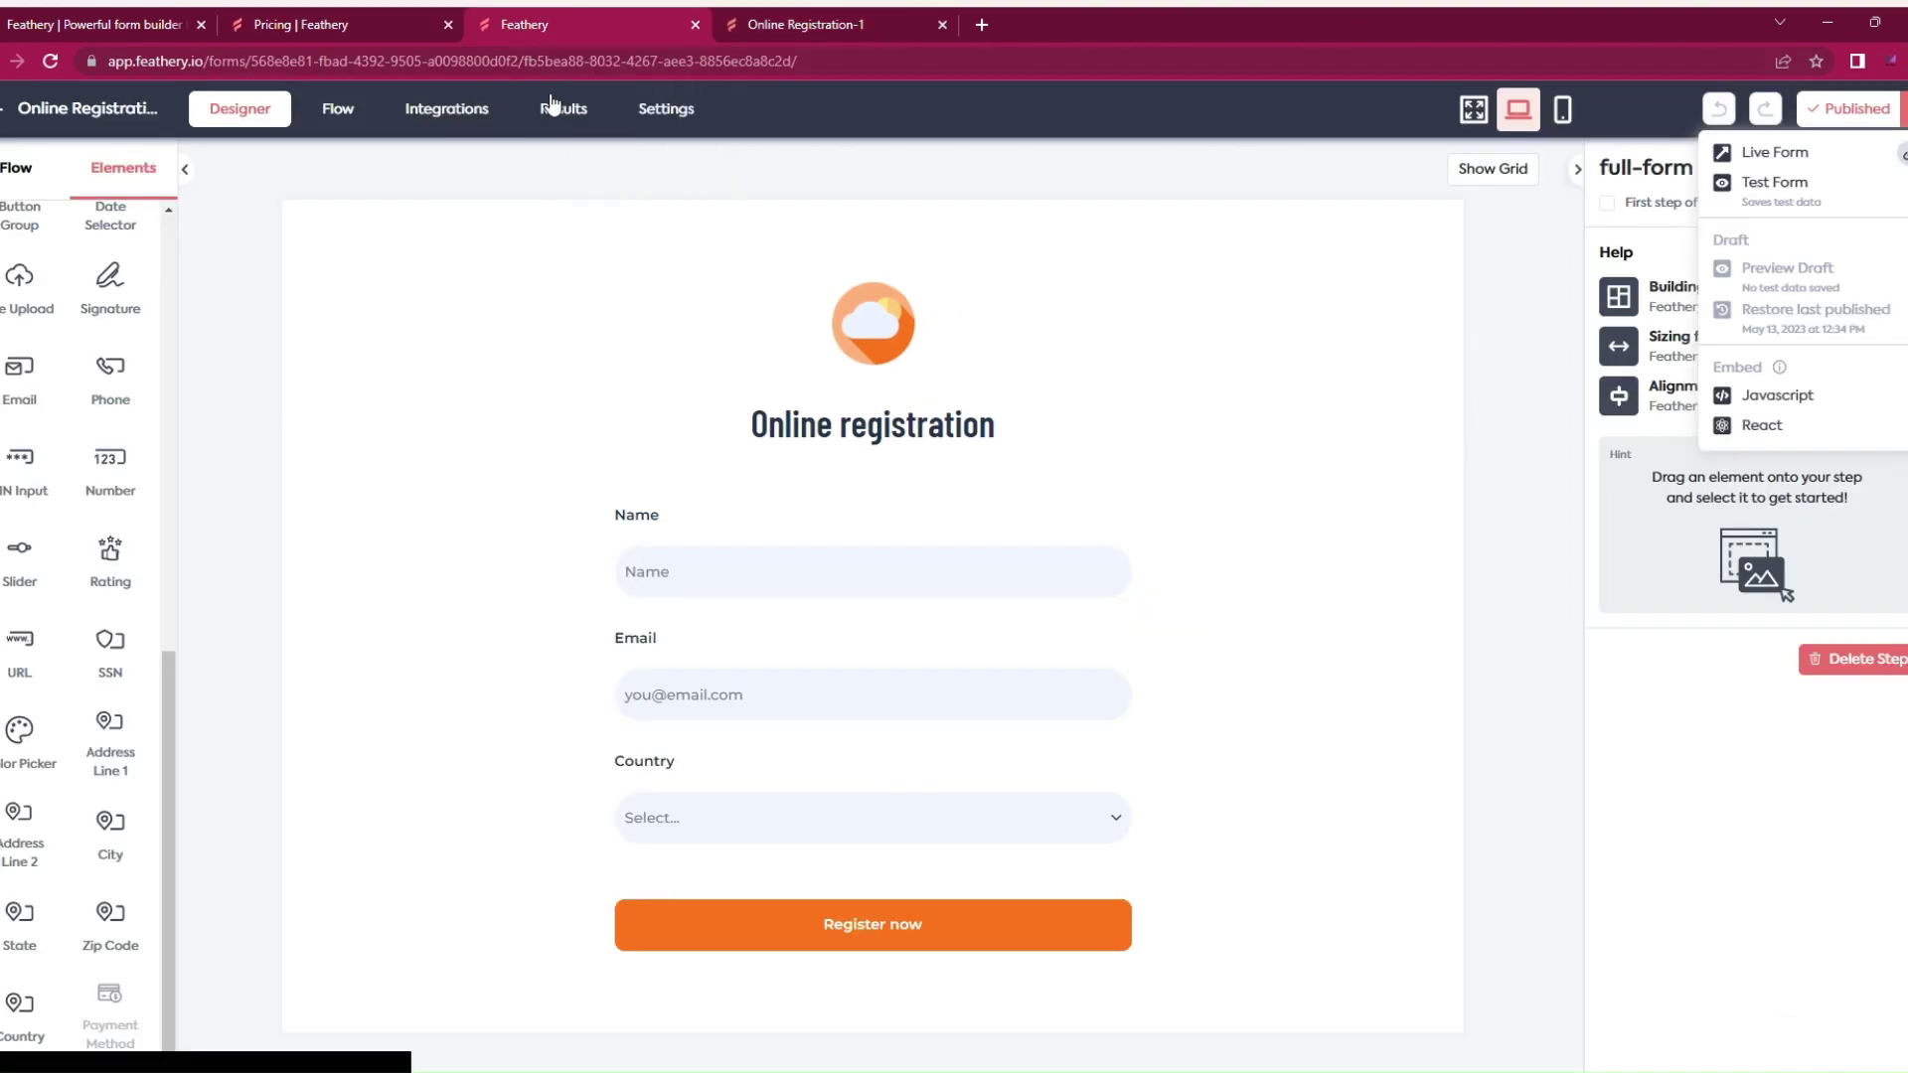
click(564, 111)
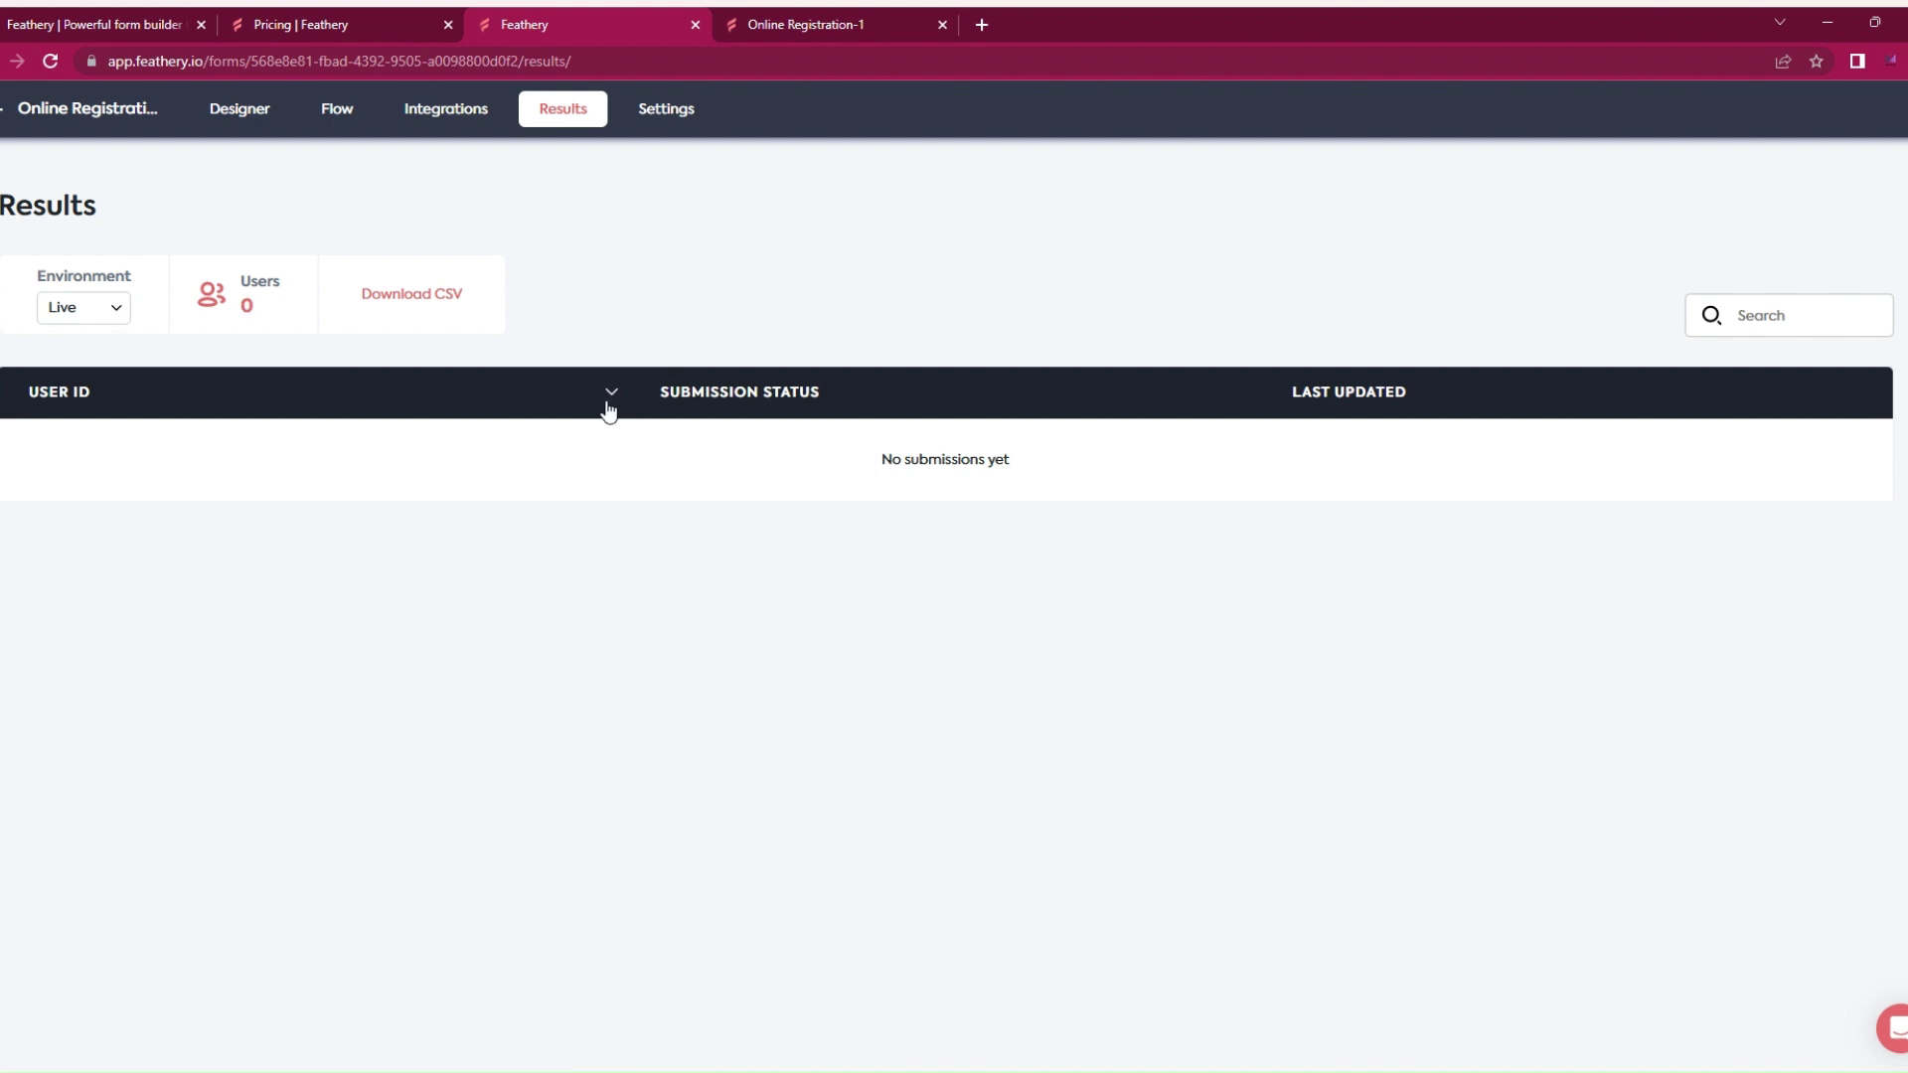
Step: Submit a test registration with a first name, an email address and country Germany
click(795, 20)
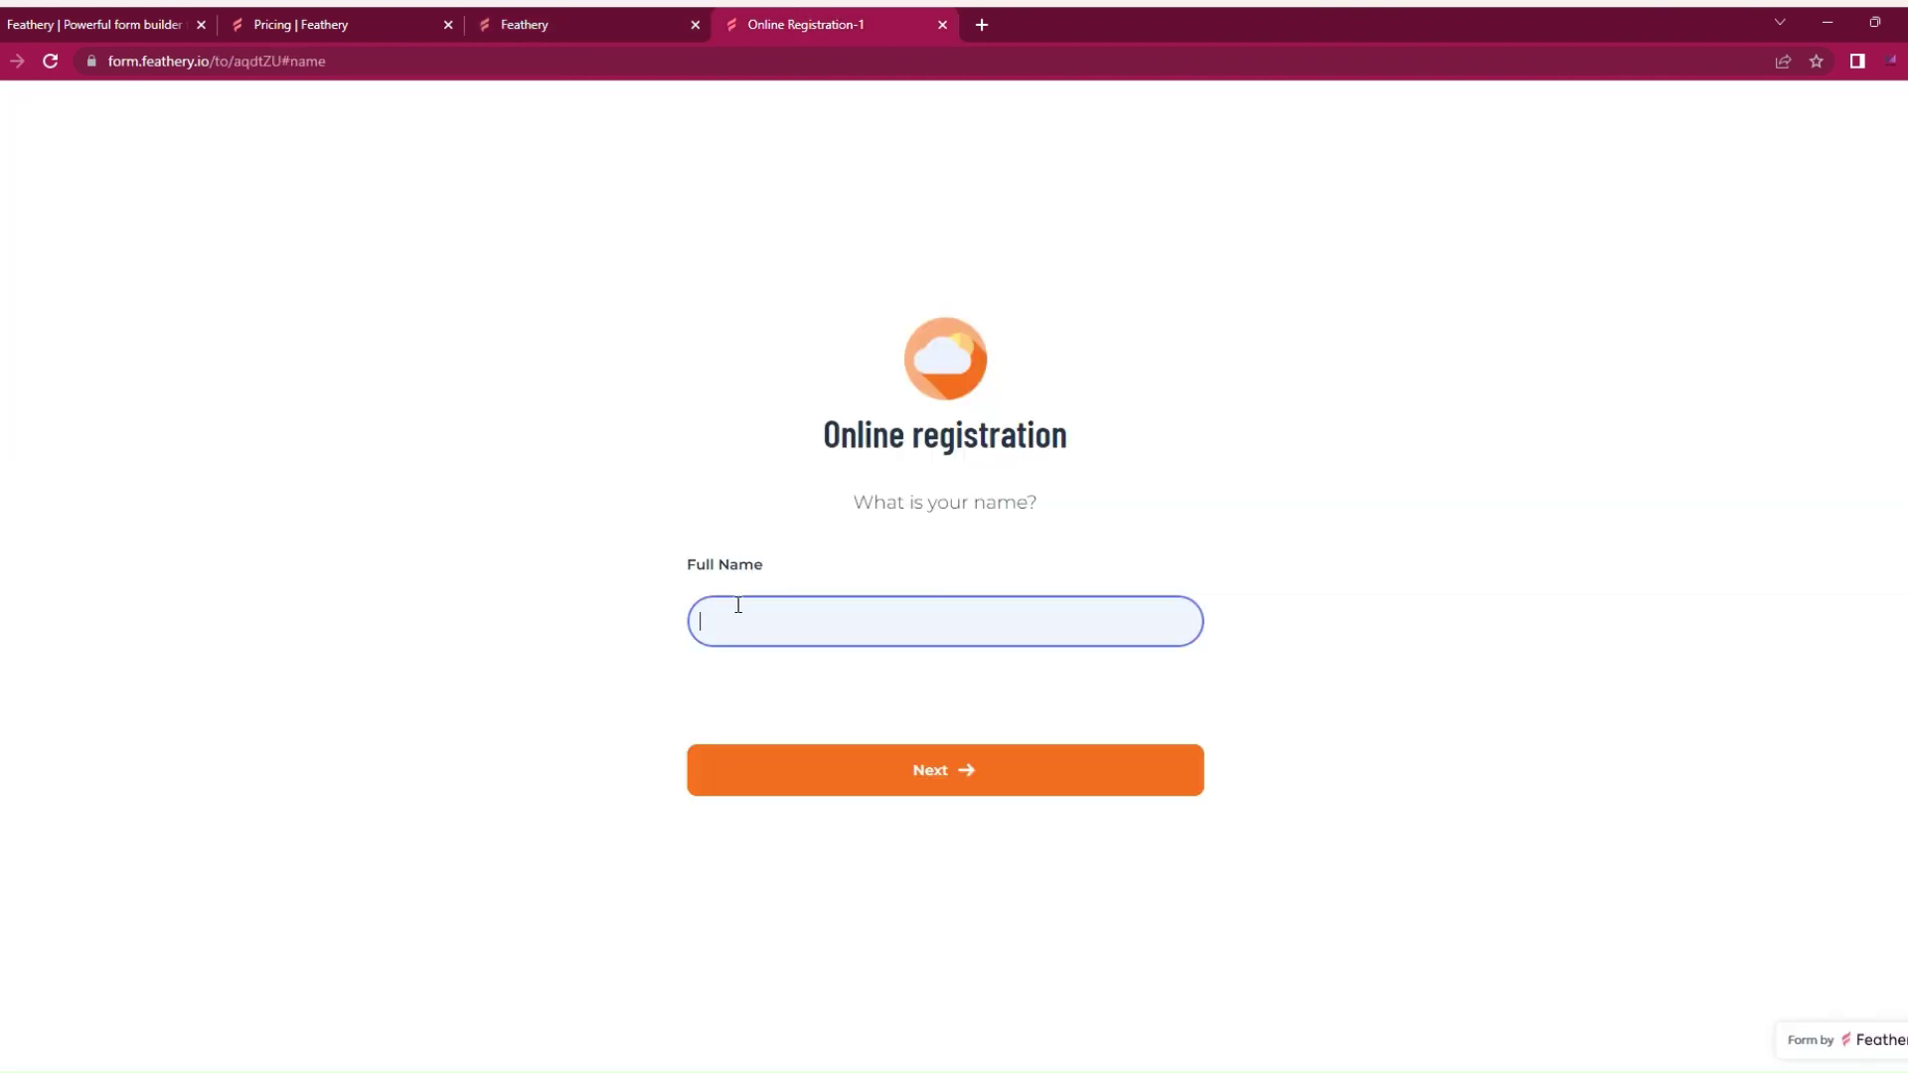
text(Funmi)
click(777, 774)
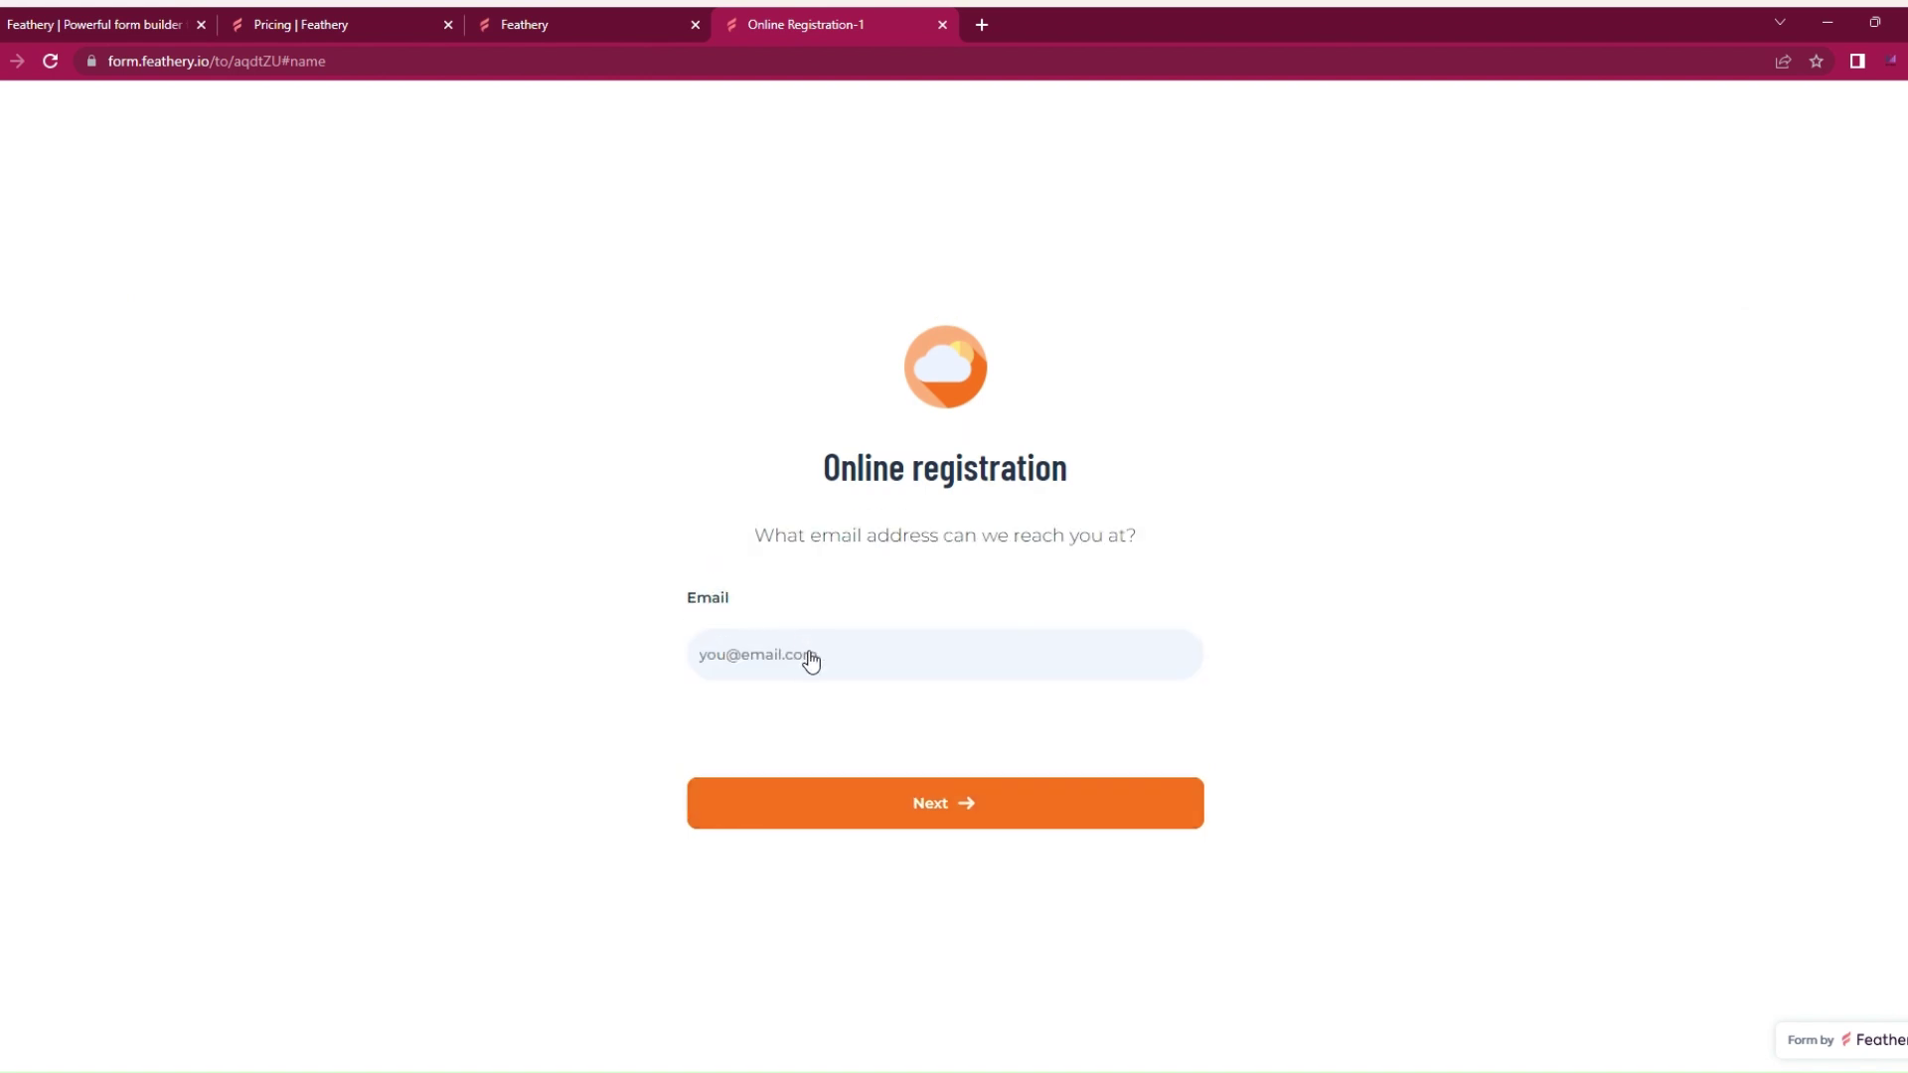
click(809, 653)
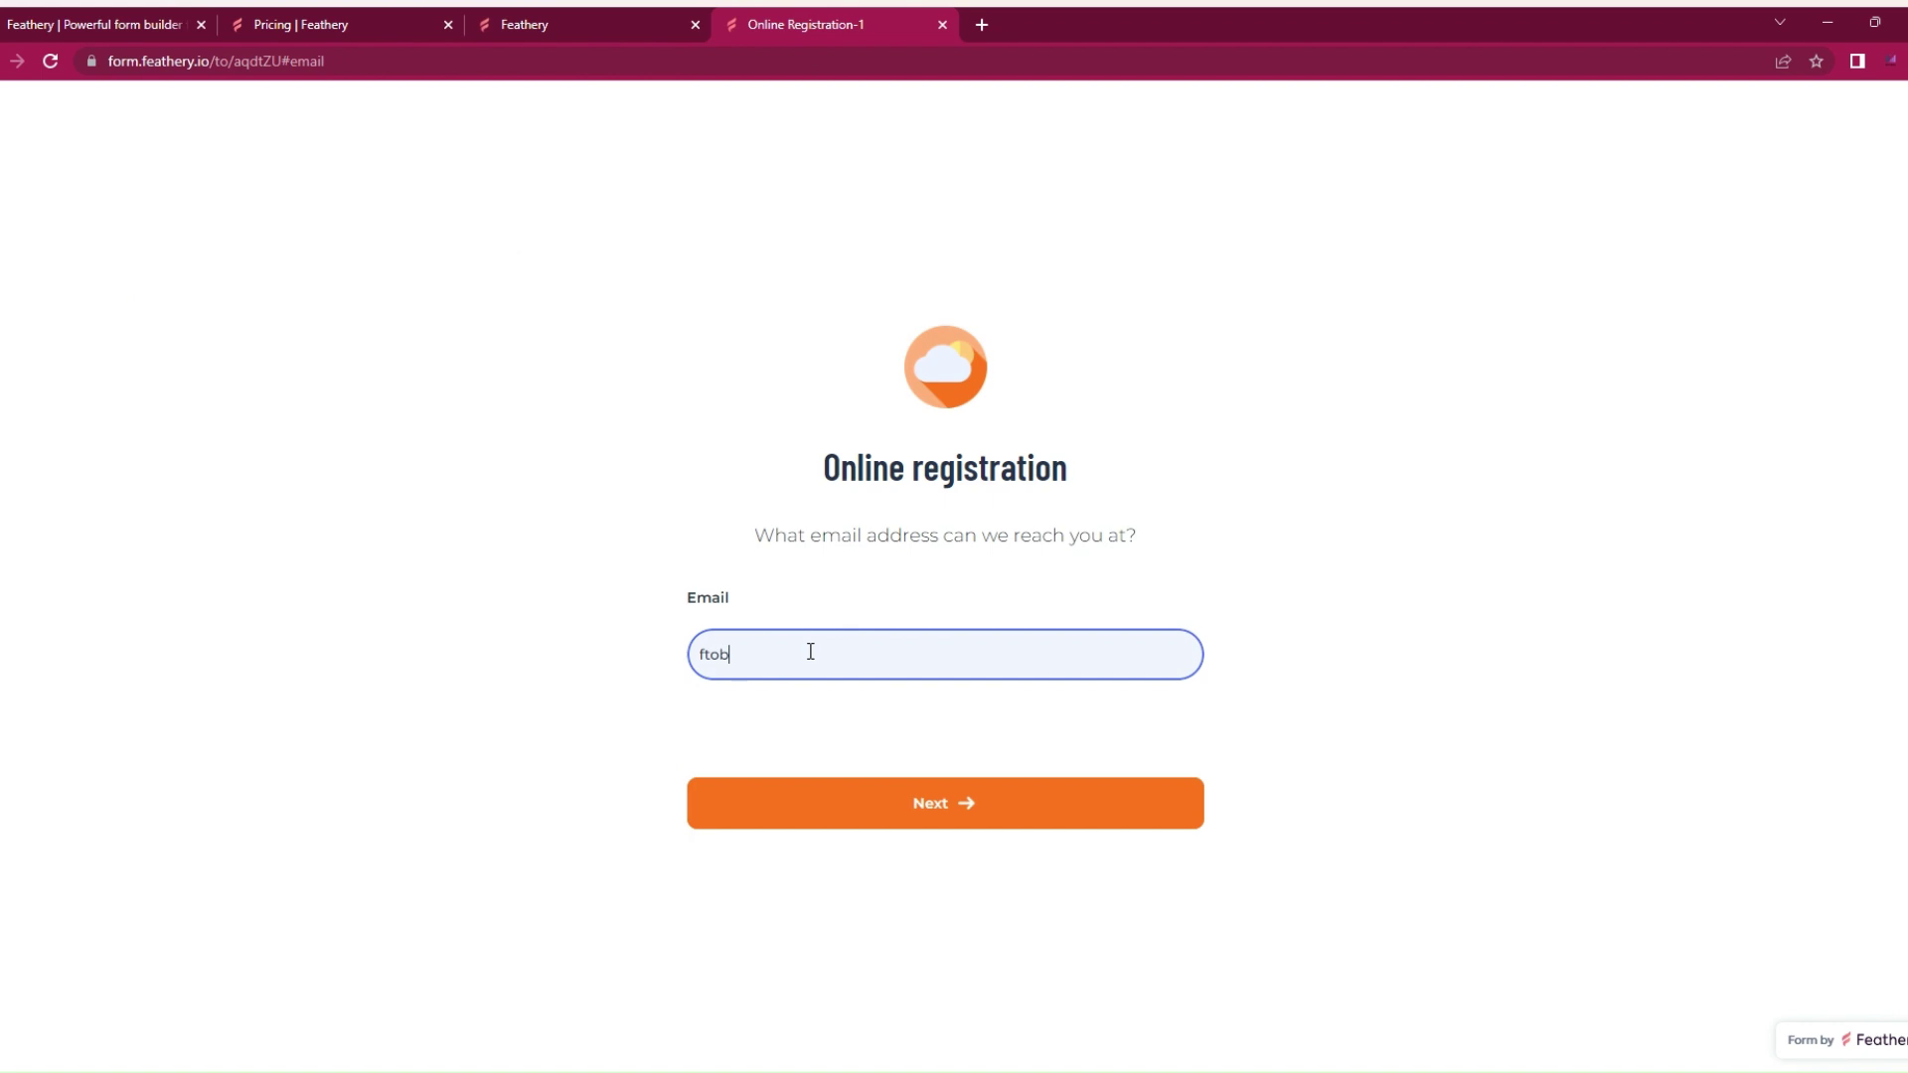
key(Return)
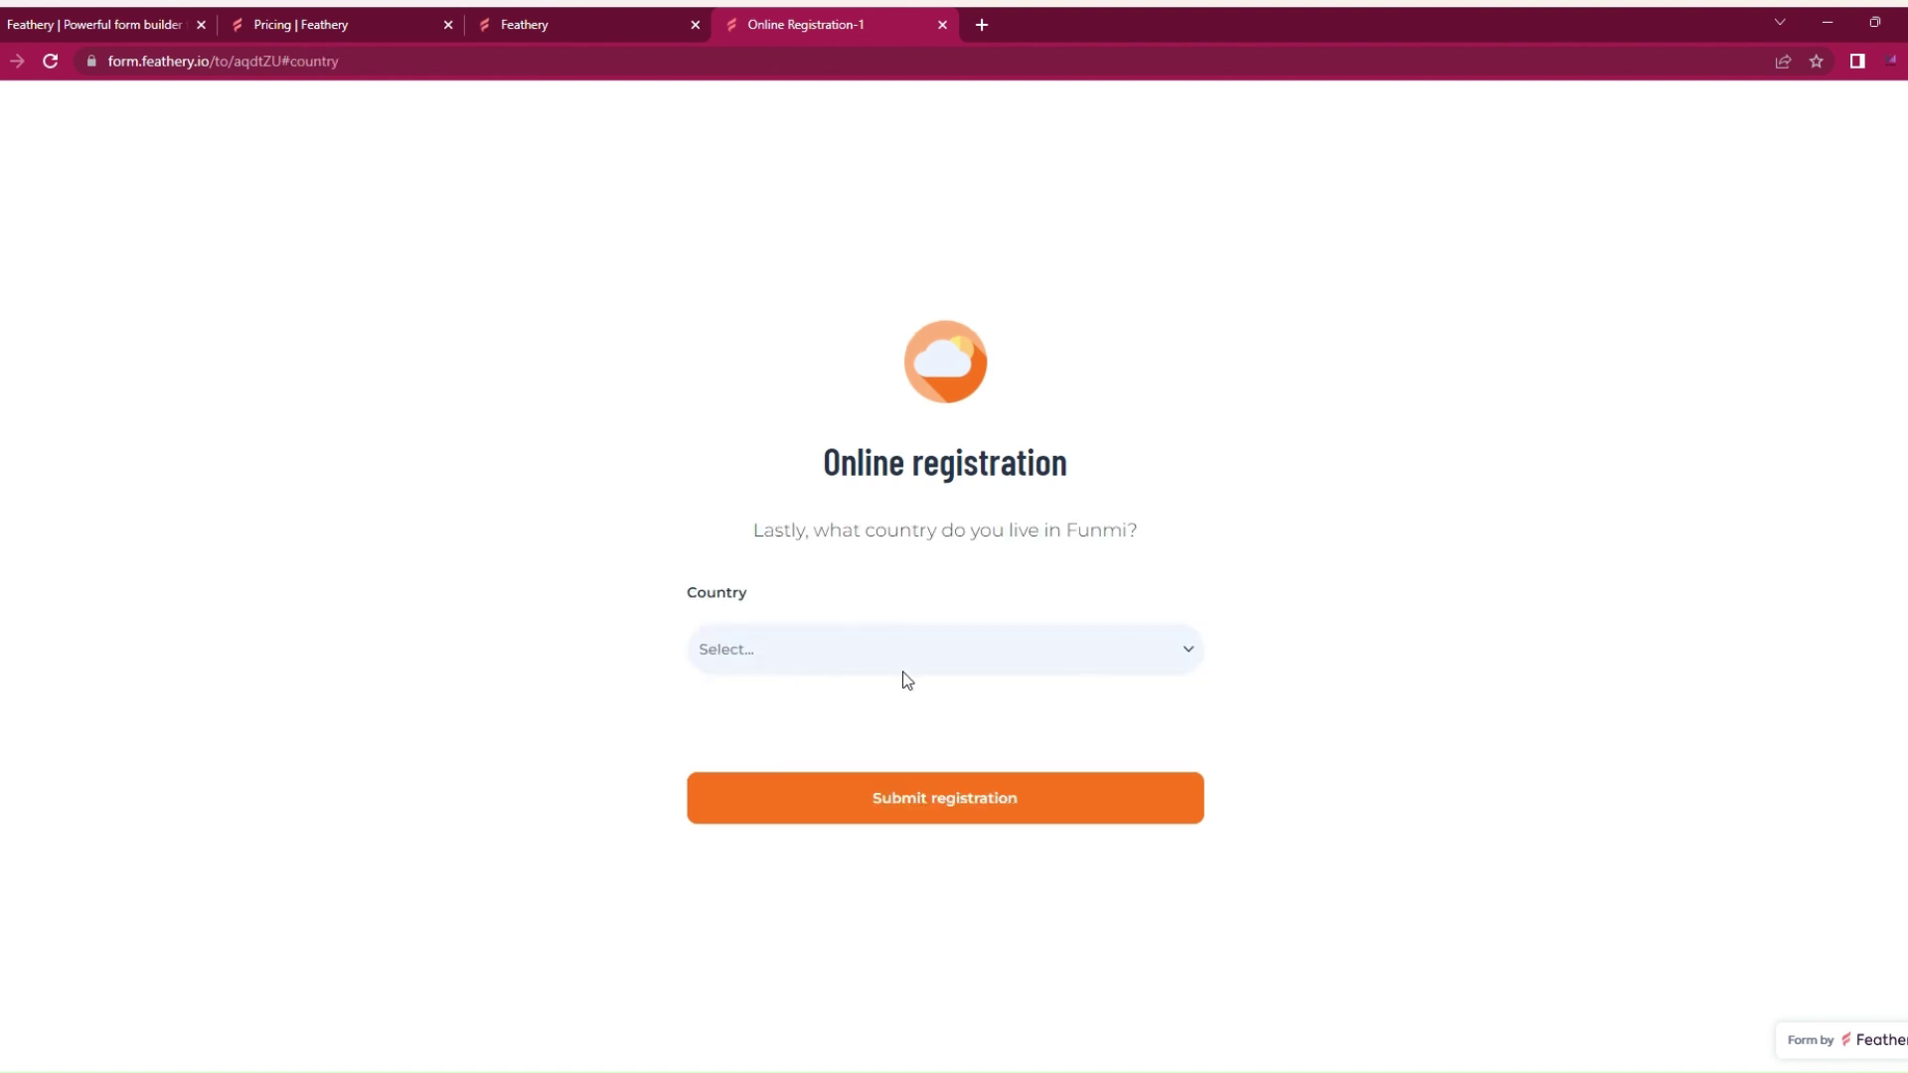
text(Germany)
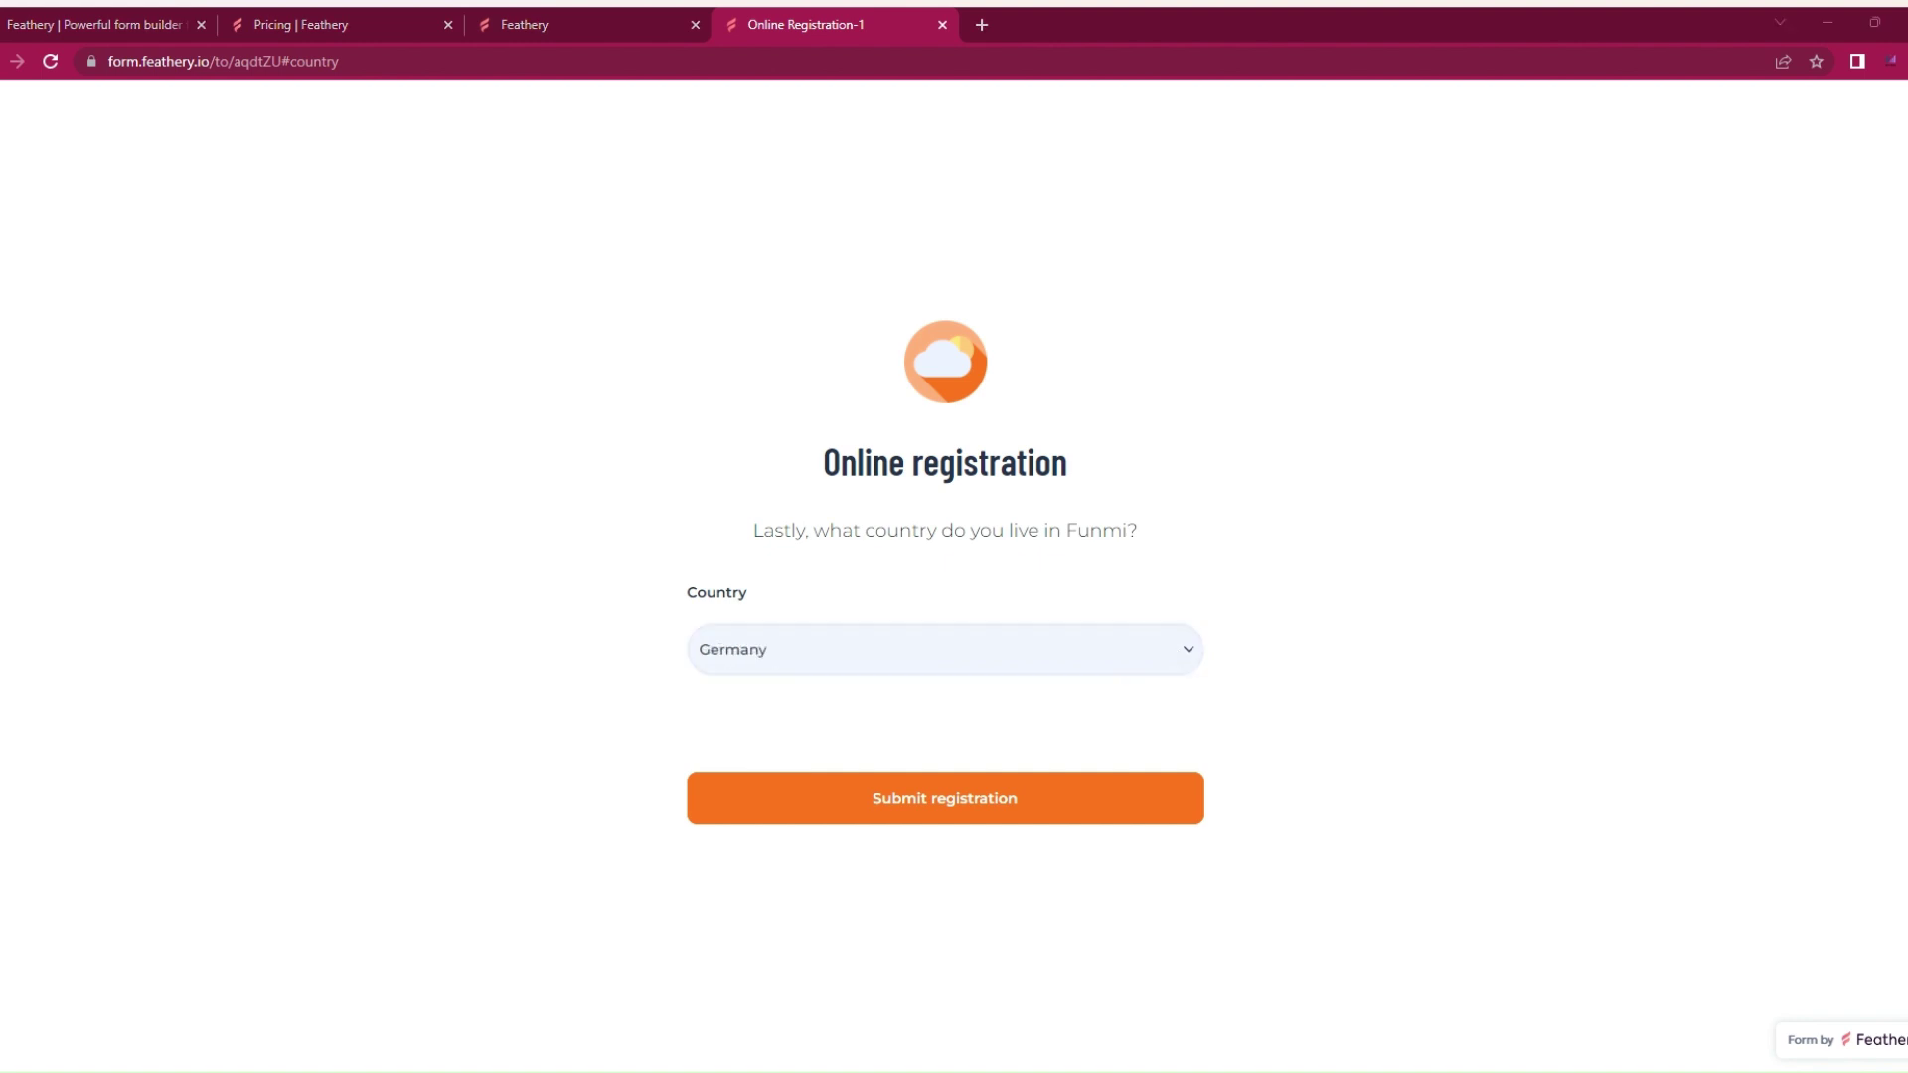
click(855, 796)
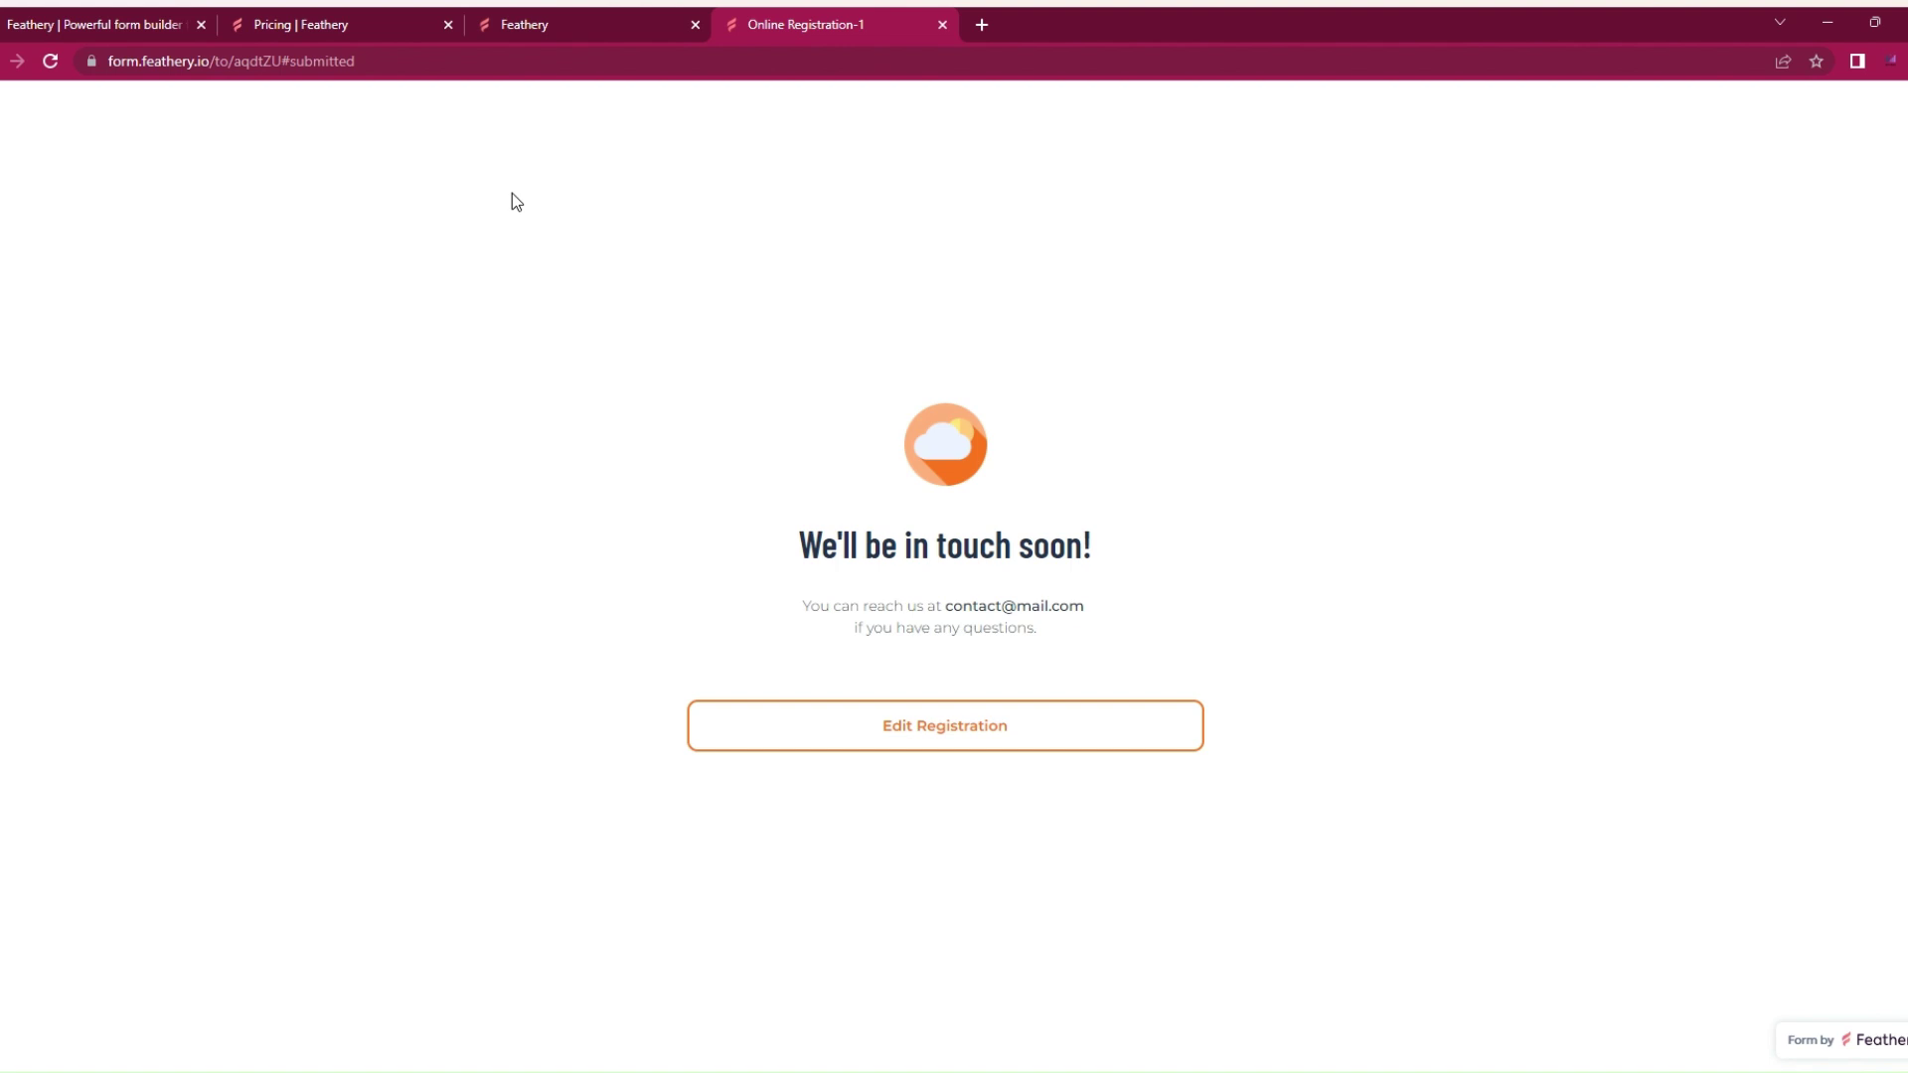
Step: Open the new submission's details in Results, then return to the 'We'll be in touch soon!' confirmation
click(493, 20)
click(279, 19)
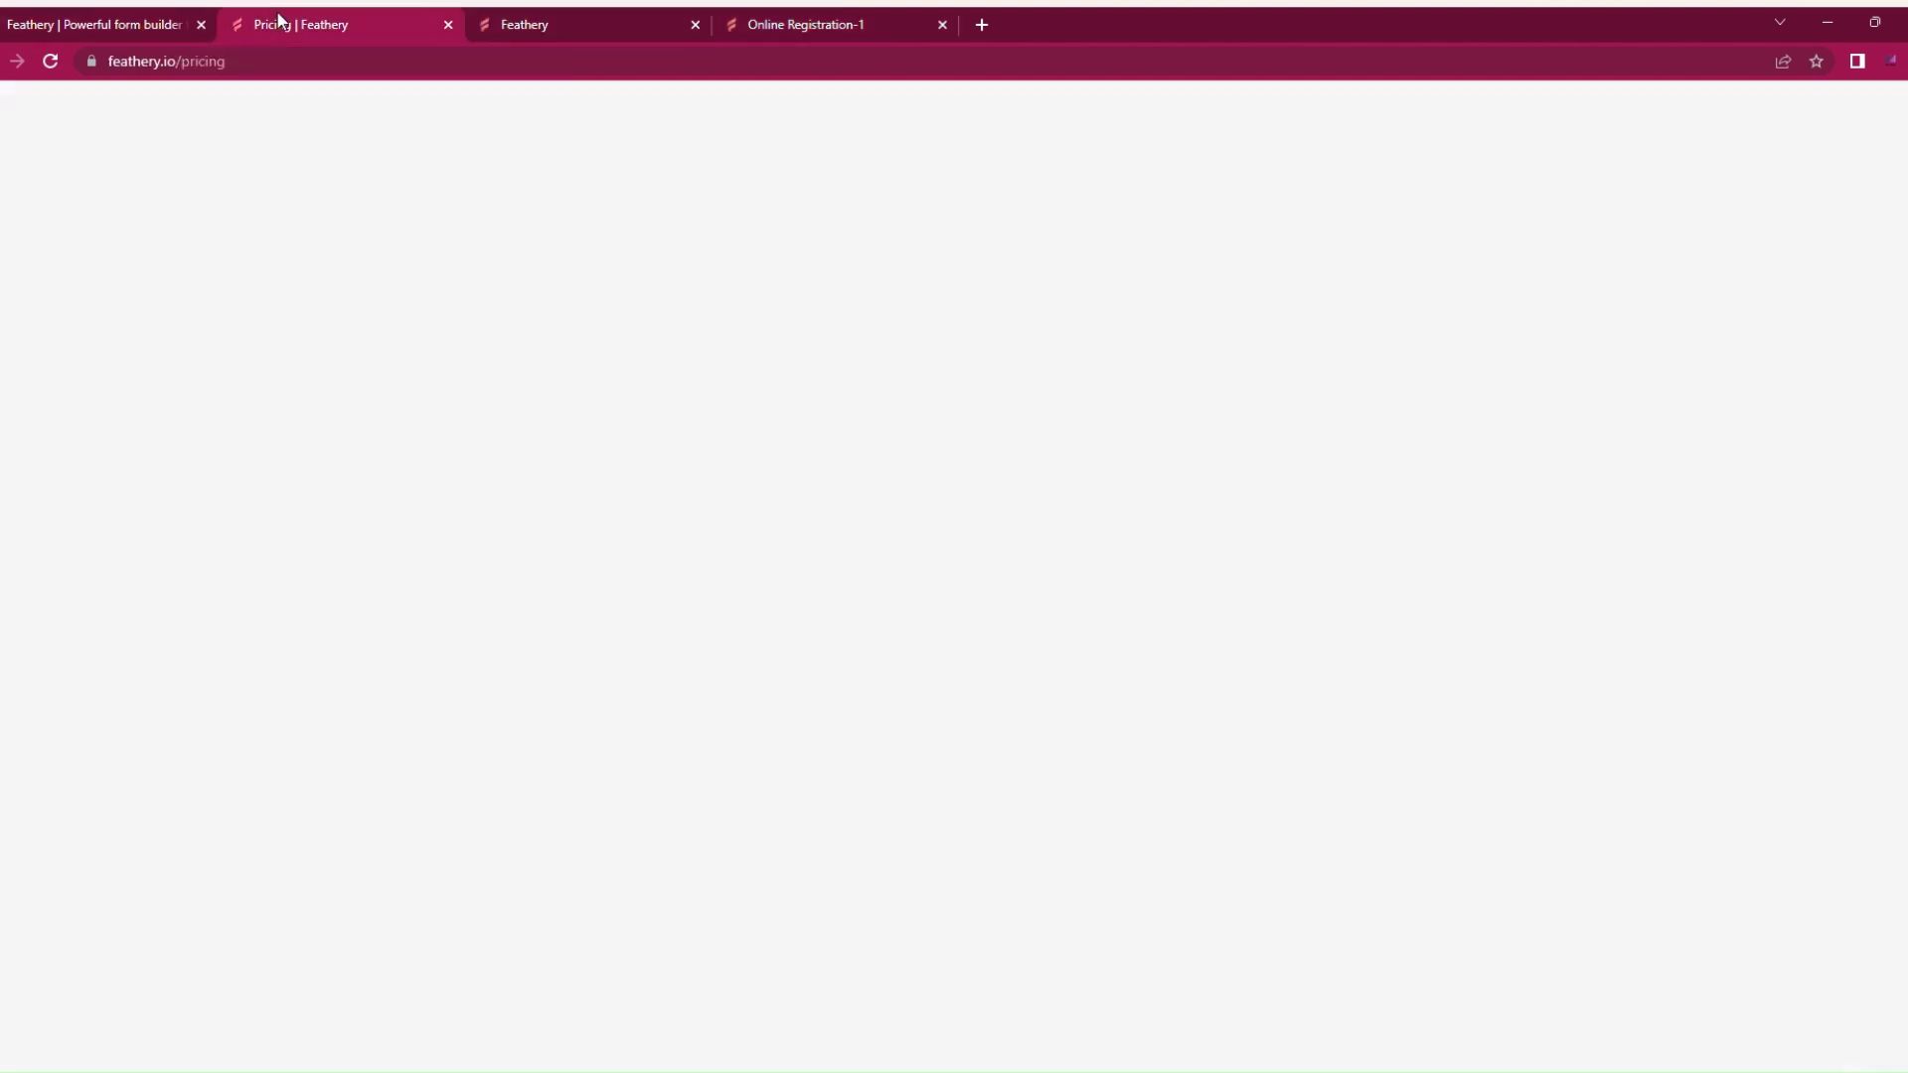
click(527, 24)
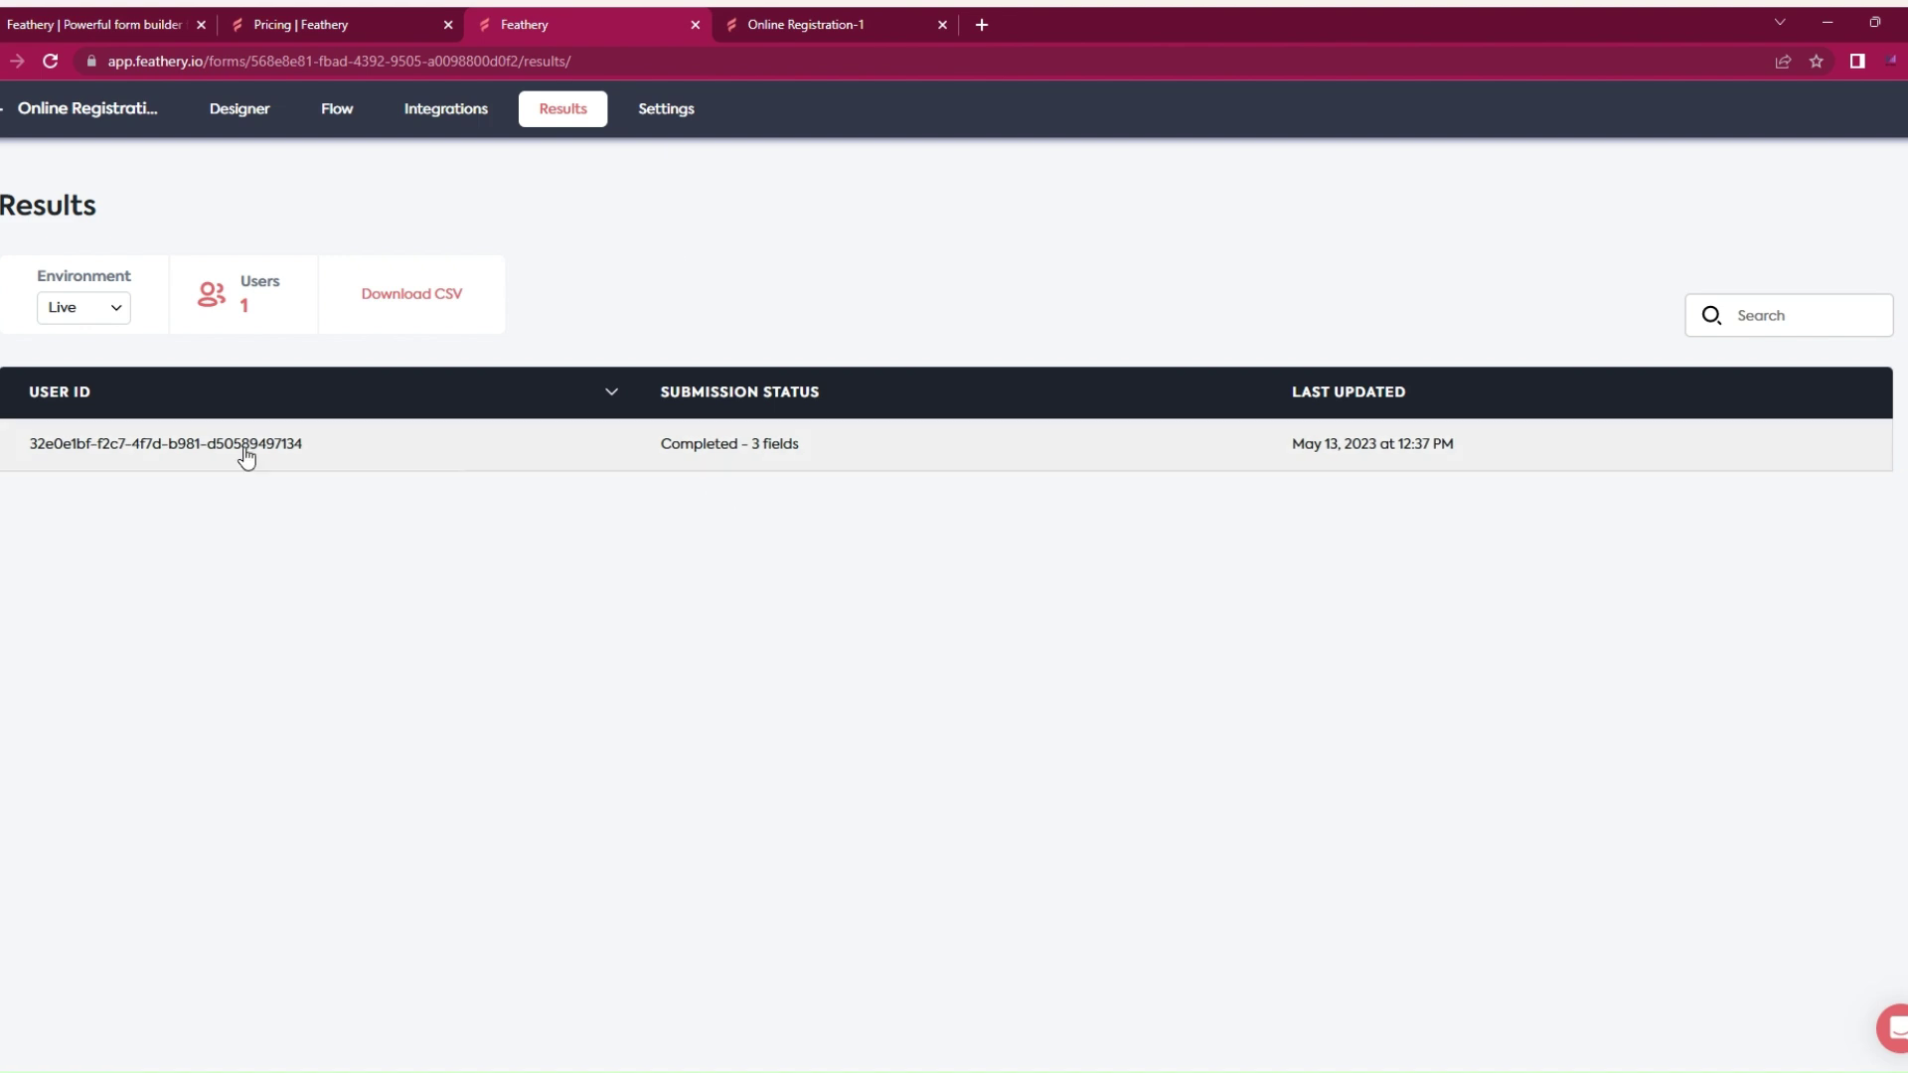
click(201, 450)
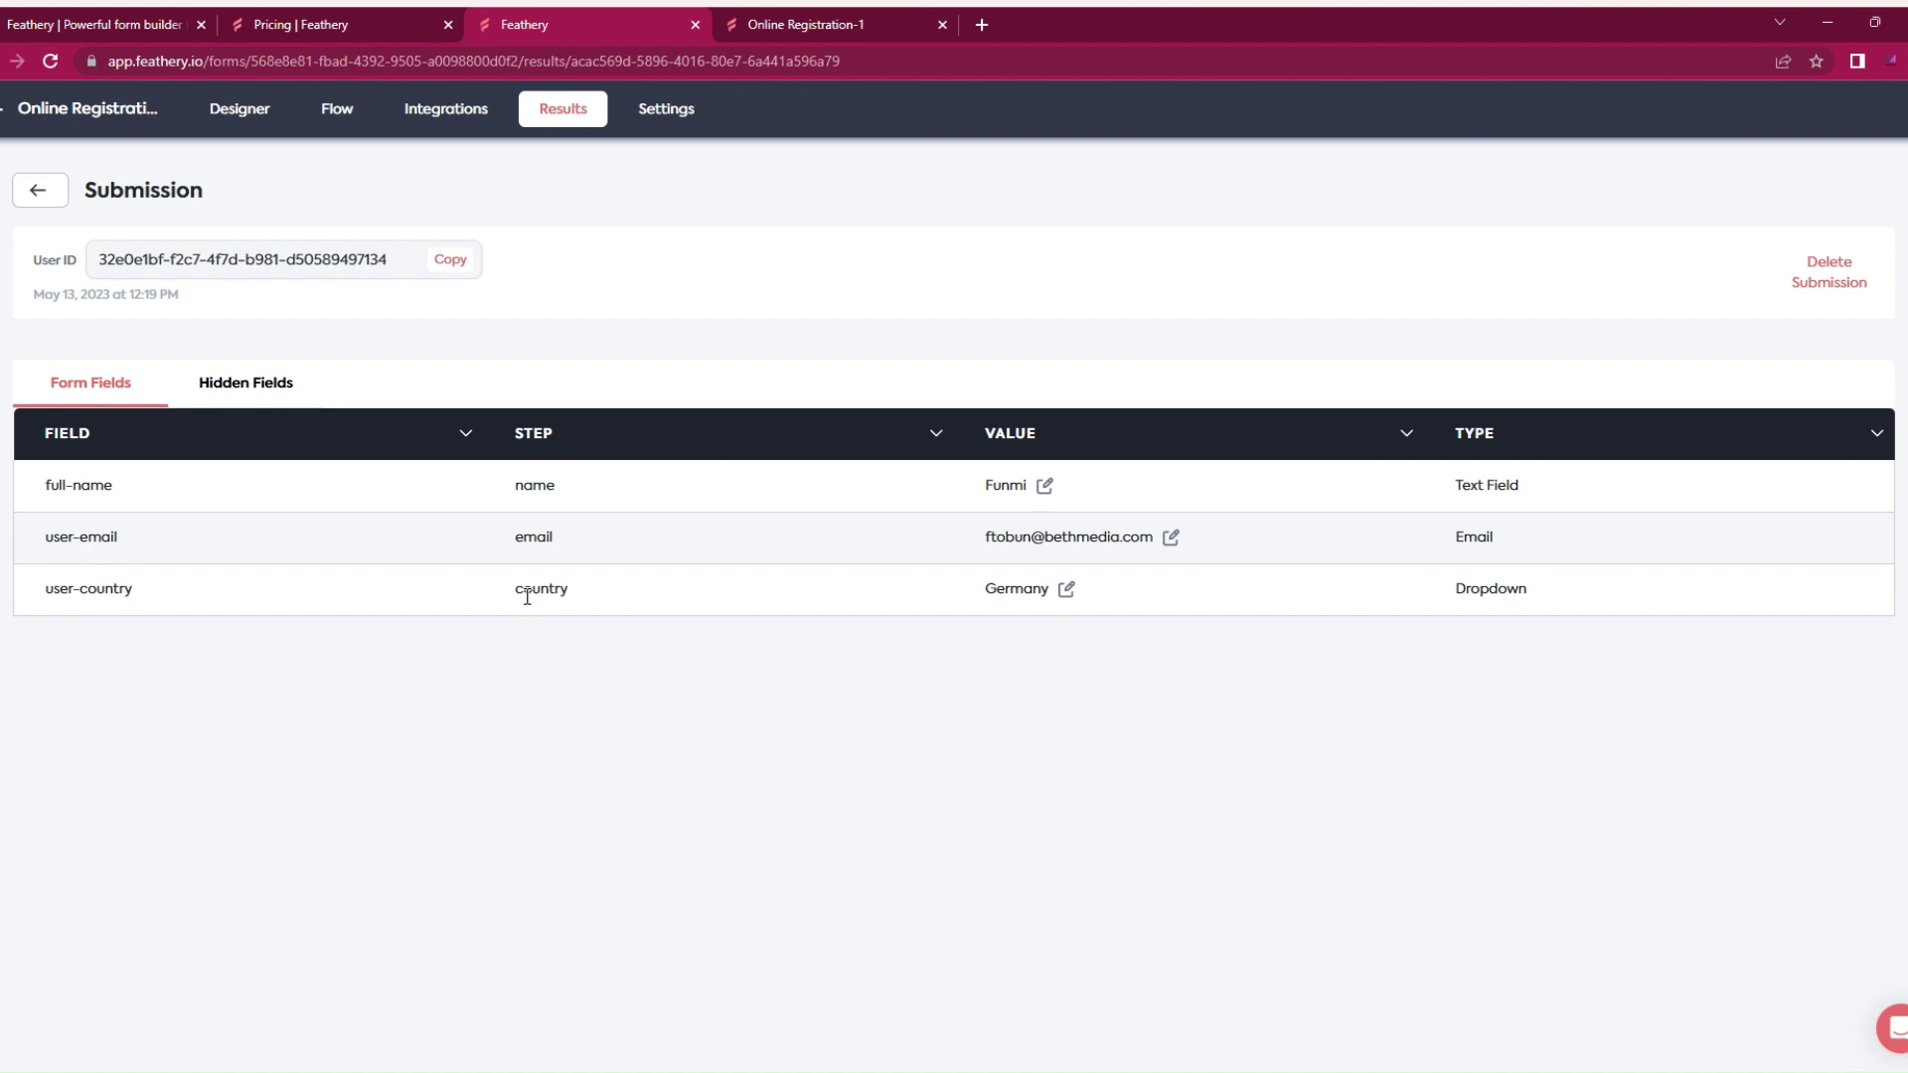
click(793, 21)
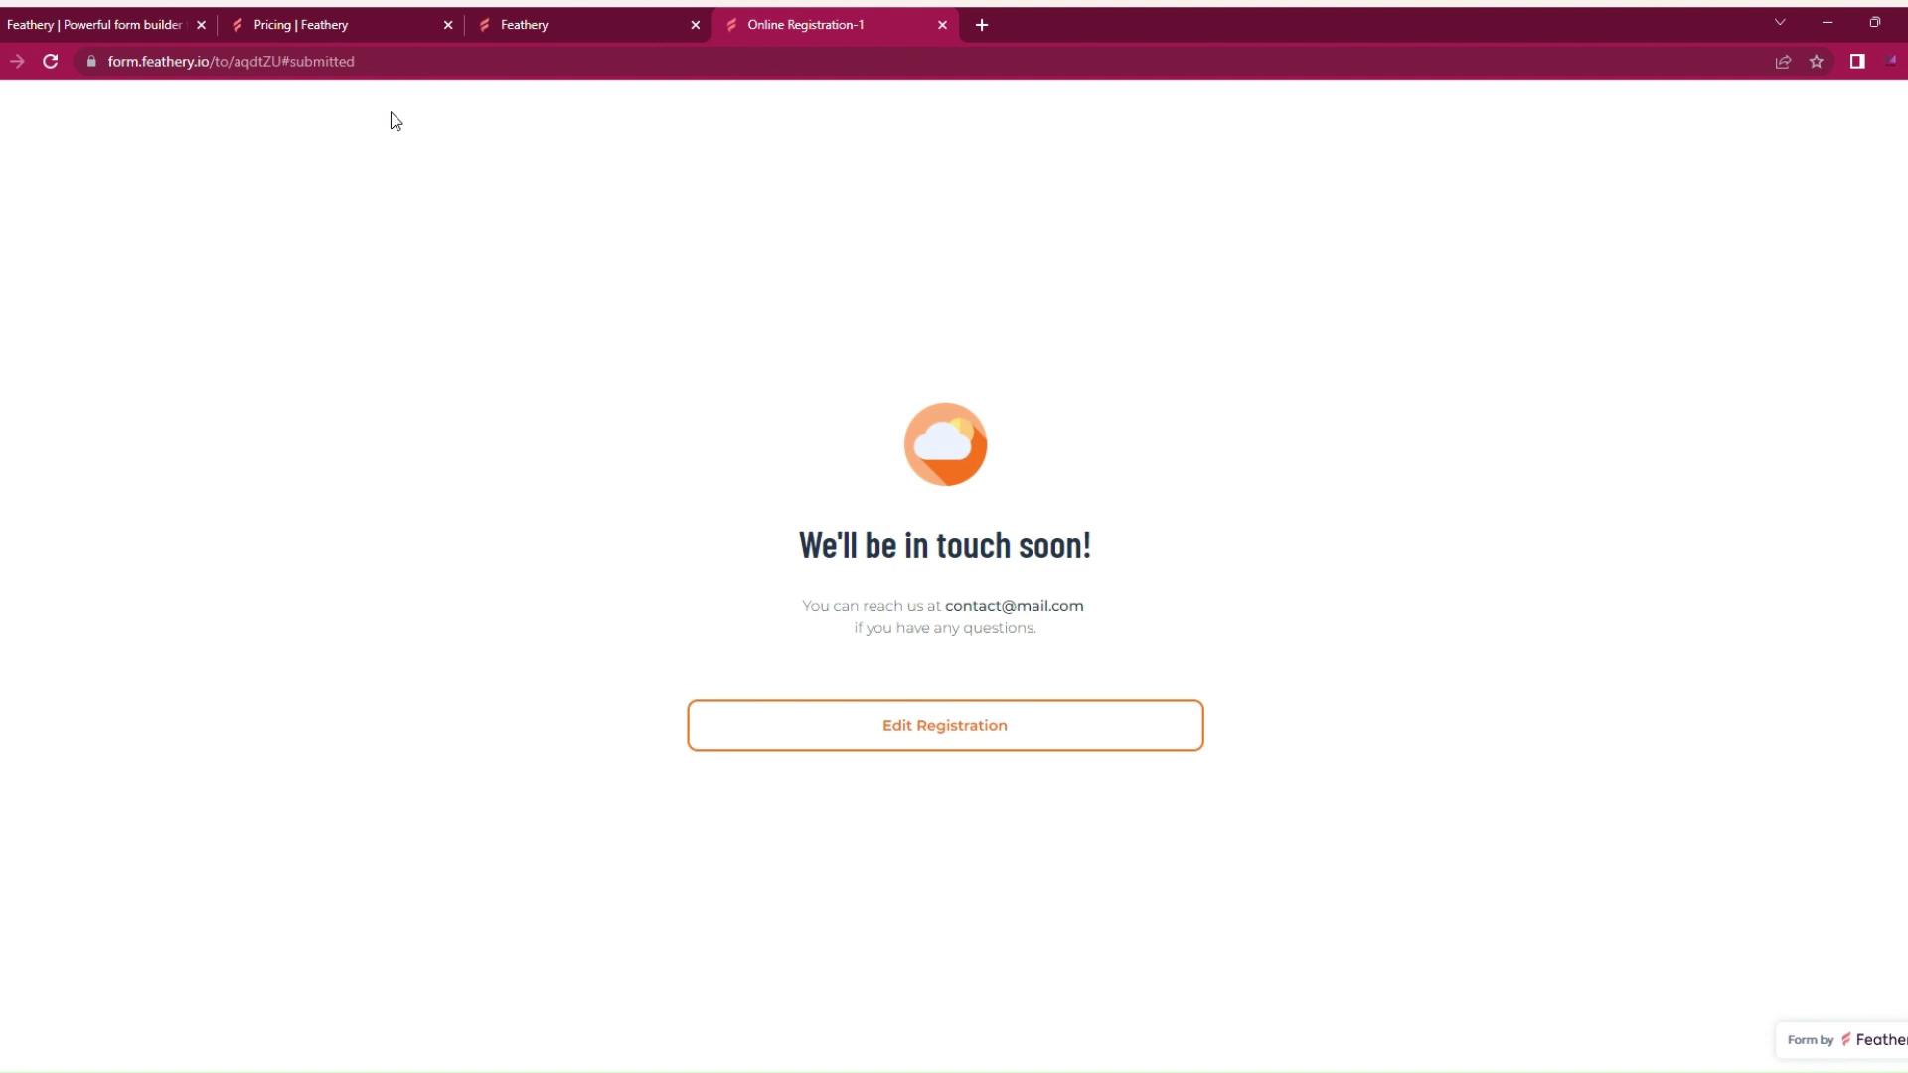
Step: Recheck Results listing one completed 3-field submission, then go back to the Designer's submitted step
click(532, 22)
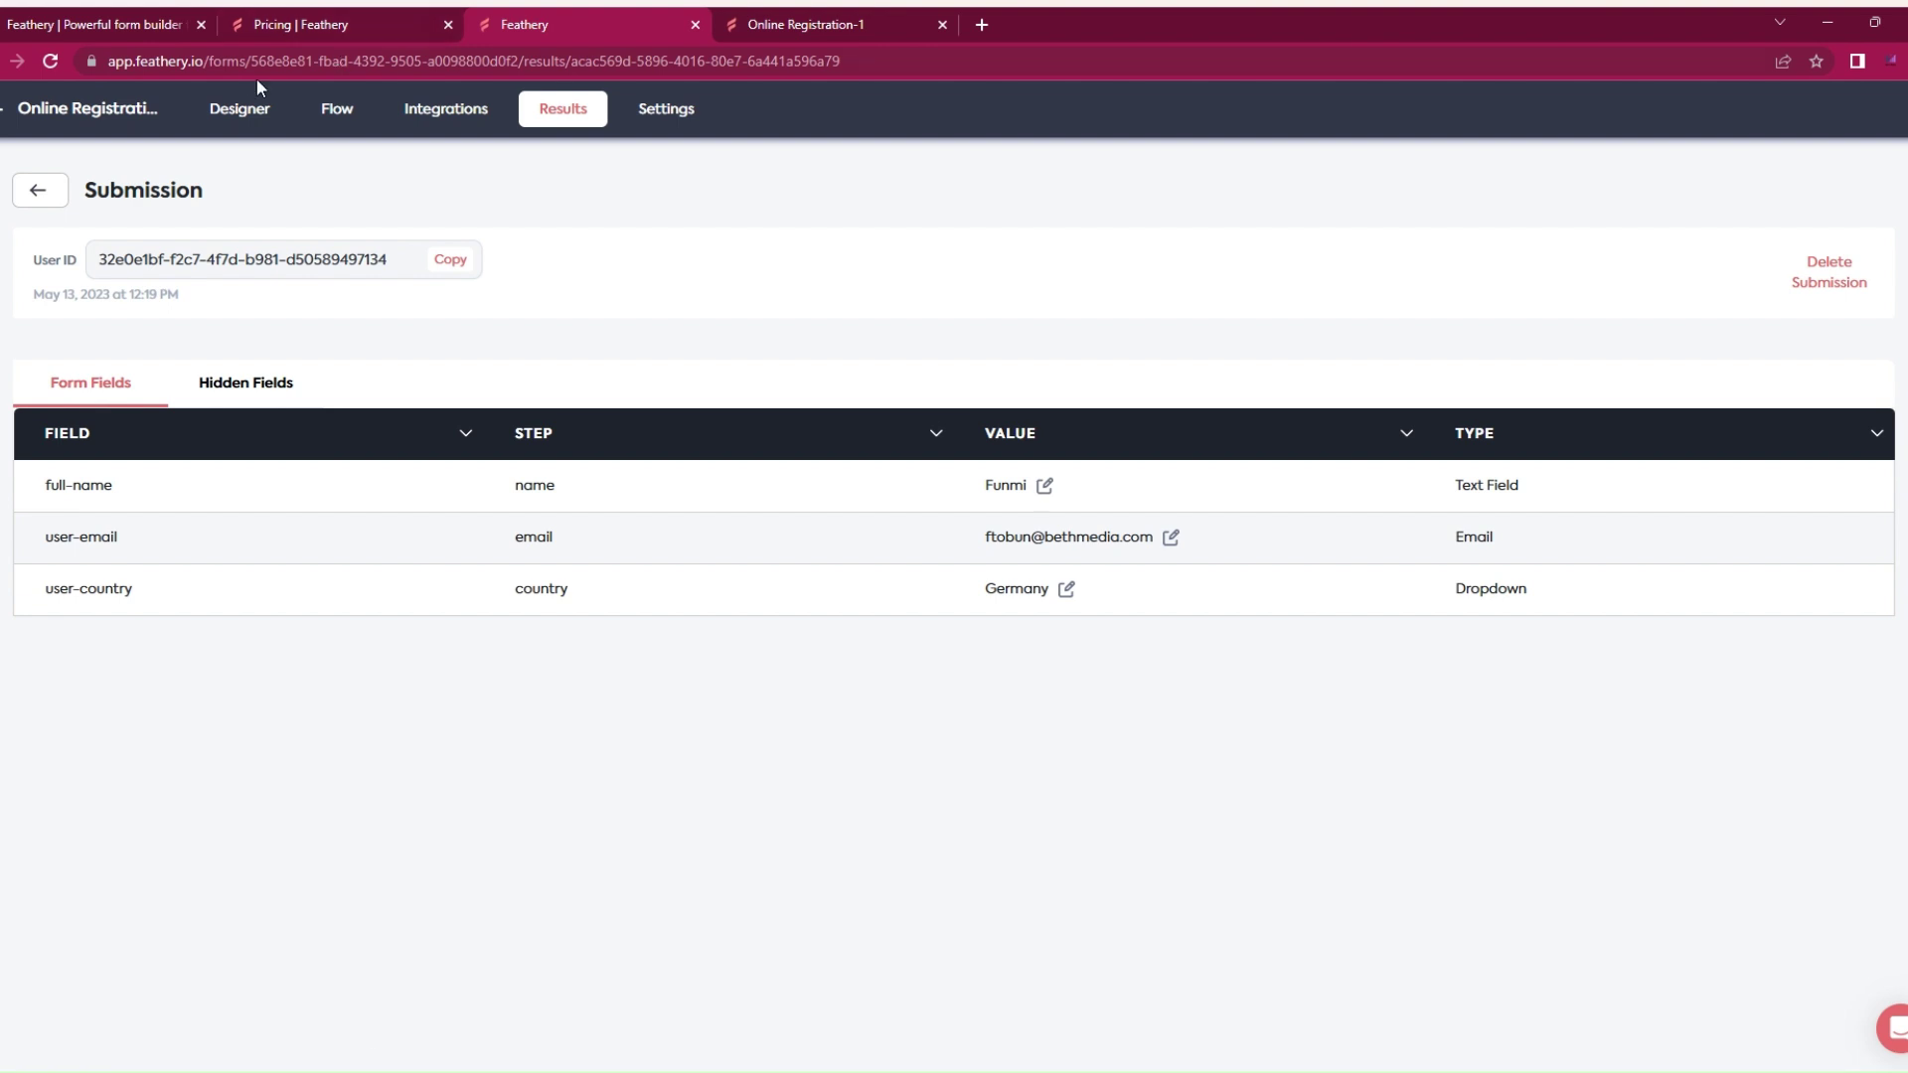
click(236, 113)
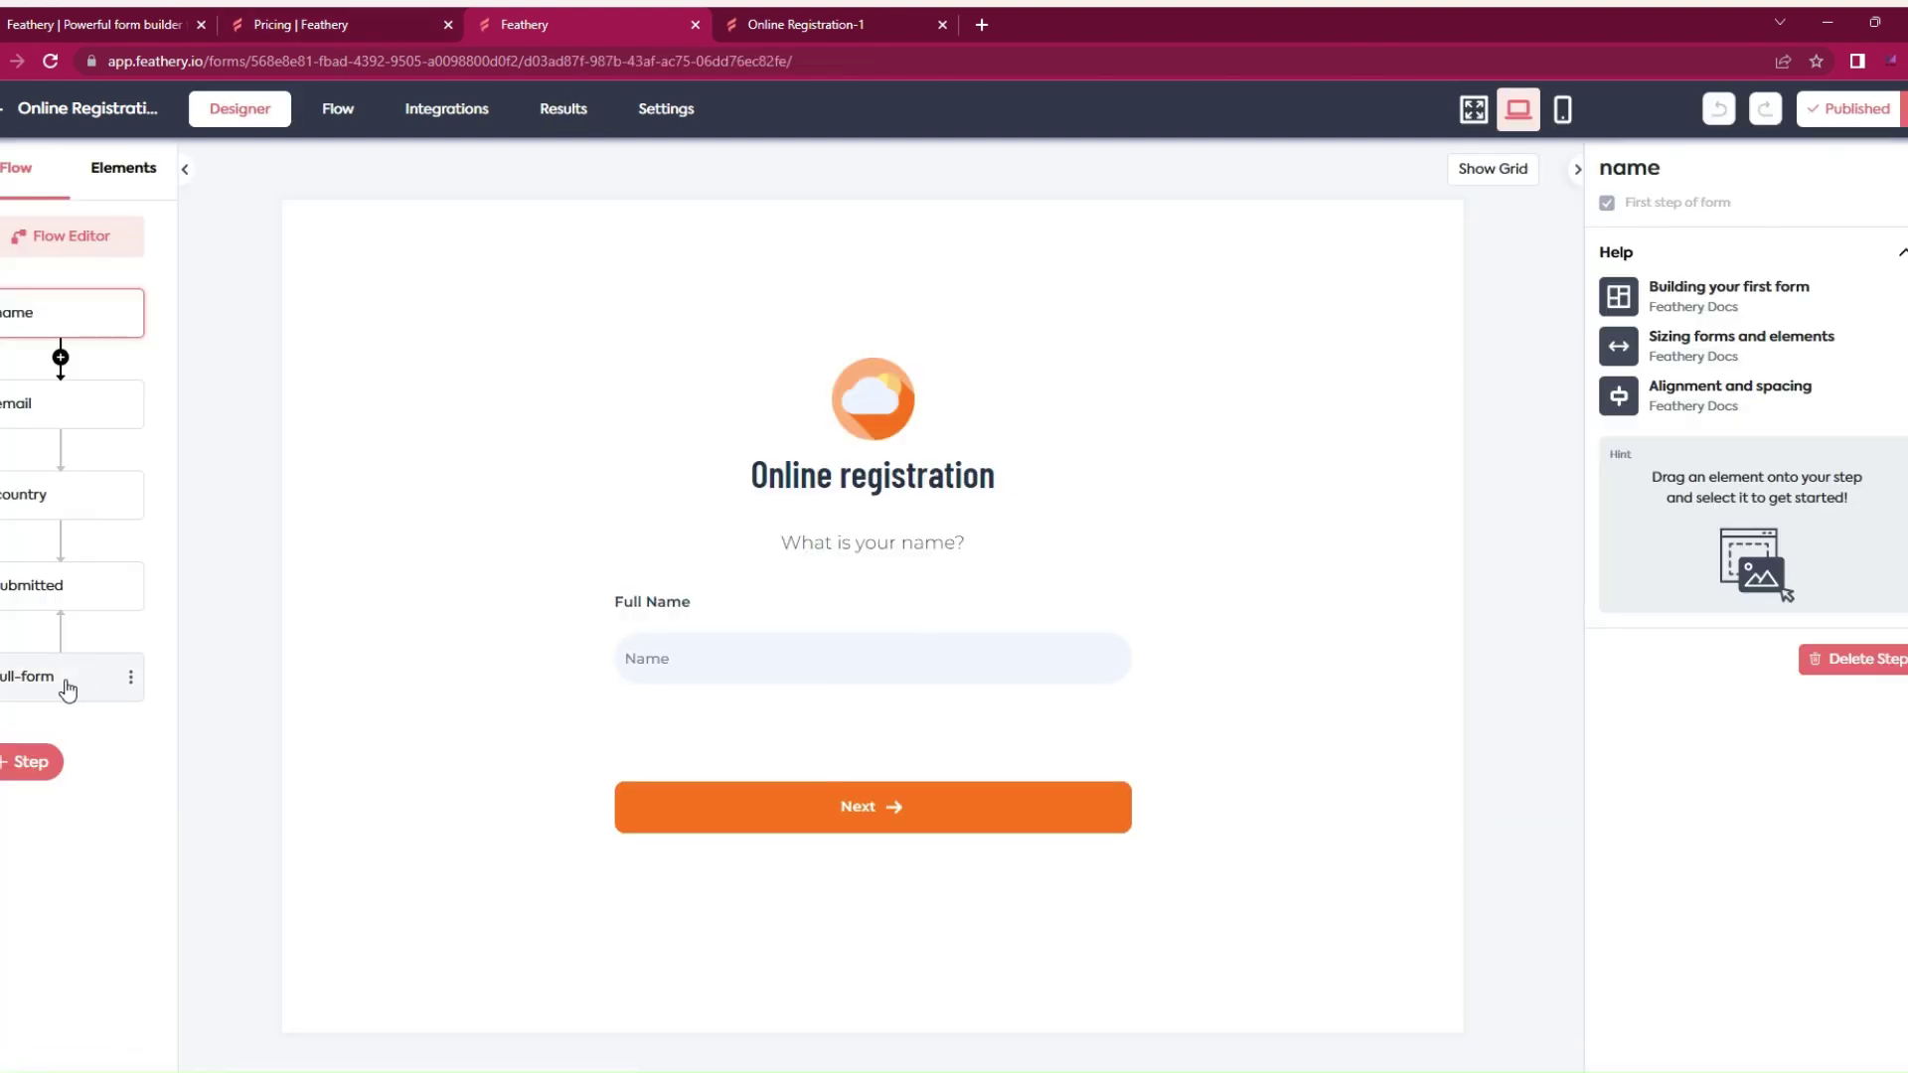
click(587, 111)
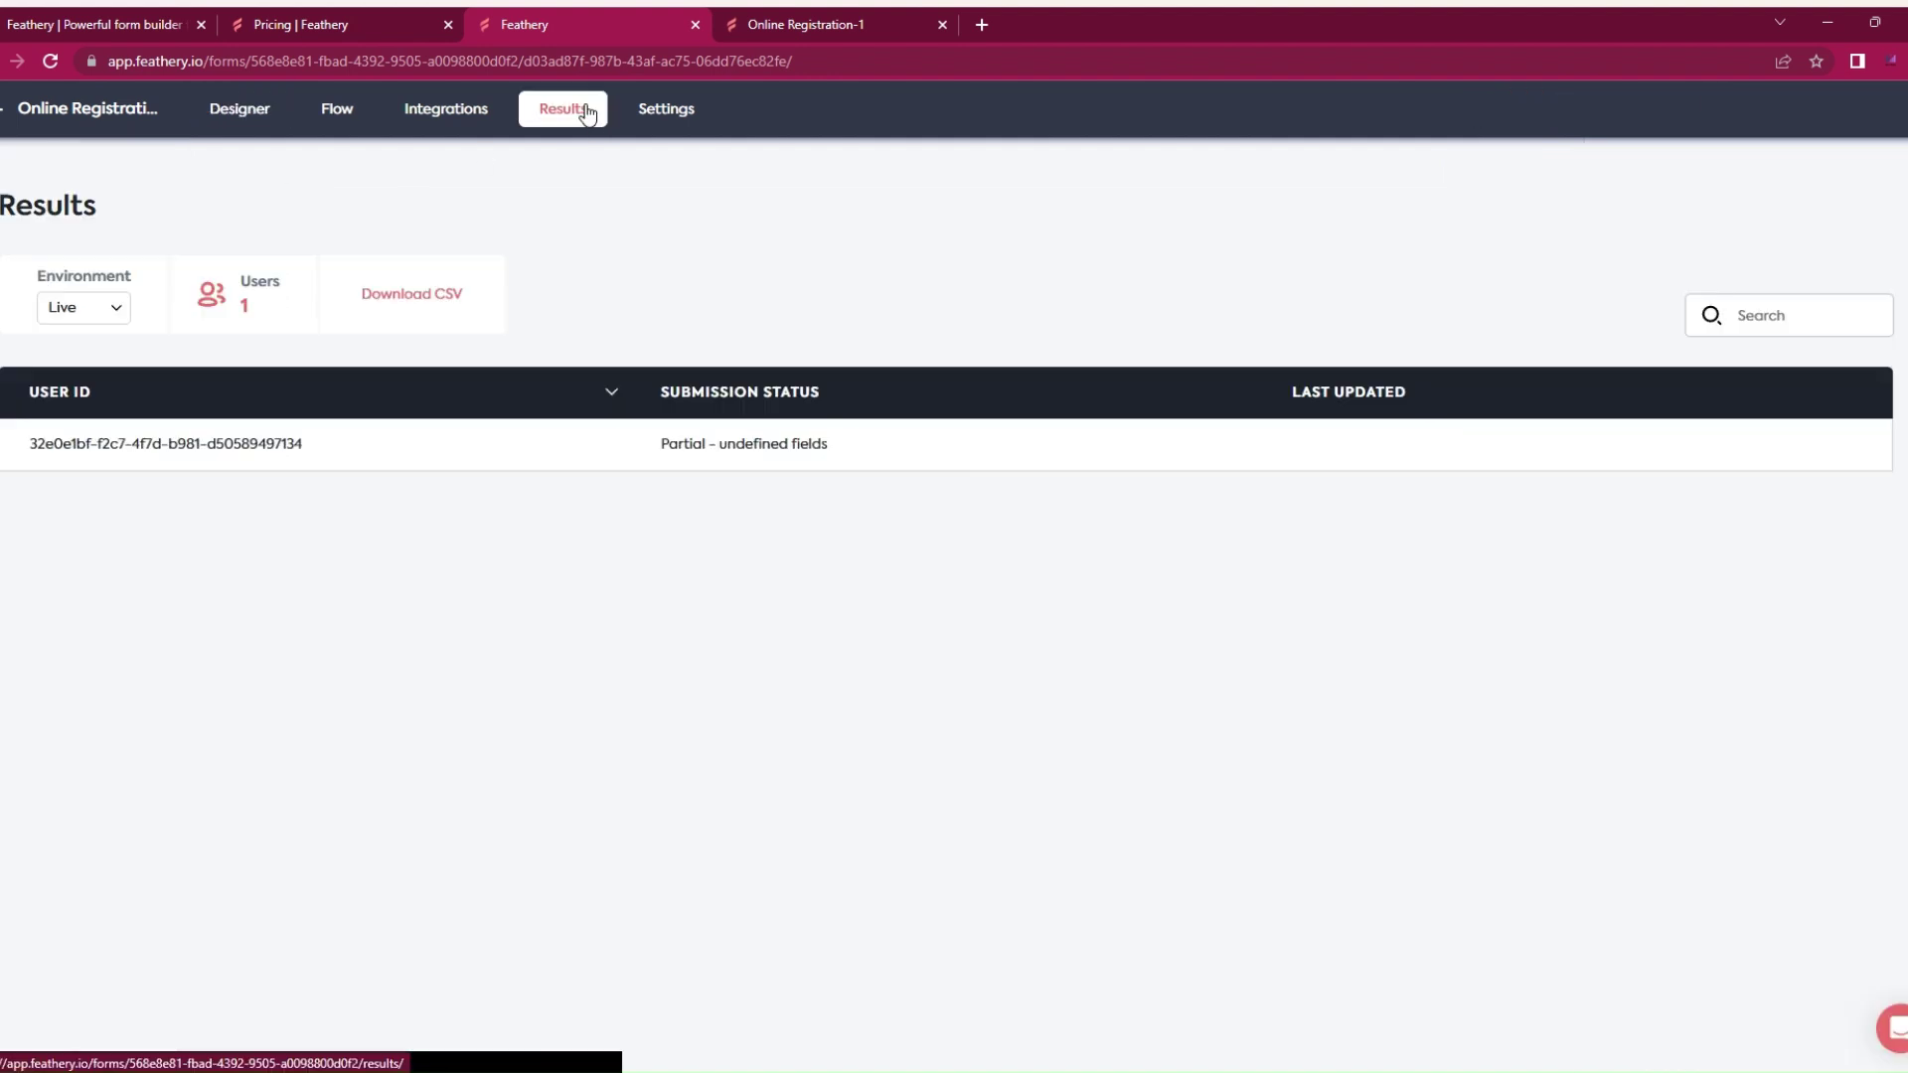
click(435, 292)
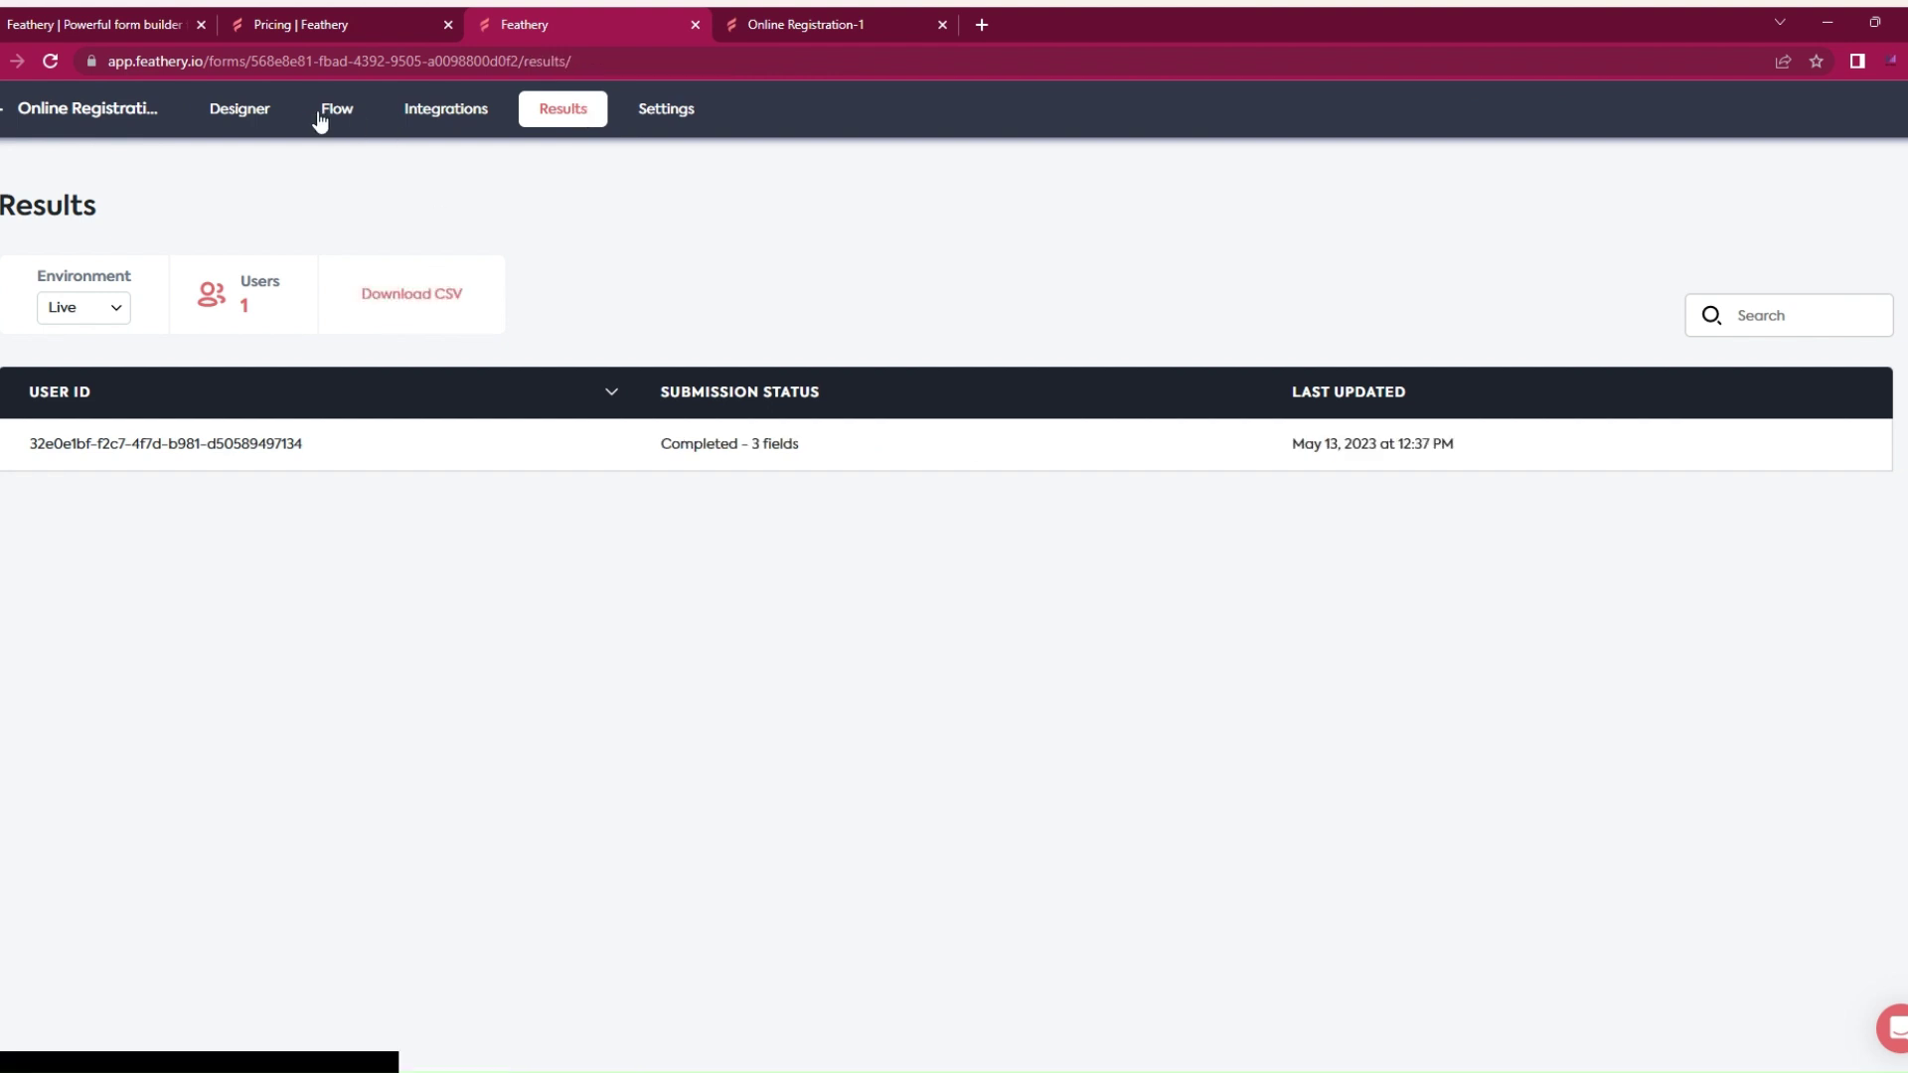
click(242, 111)
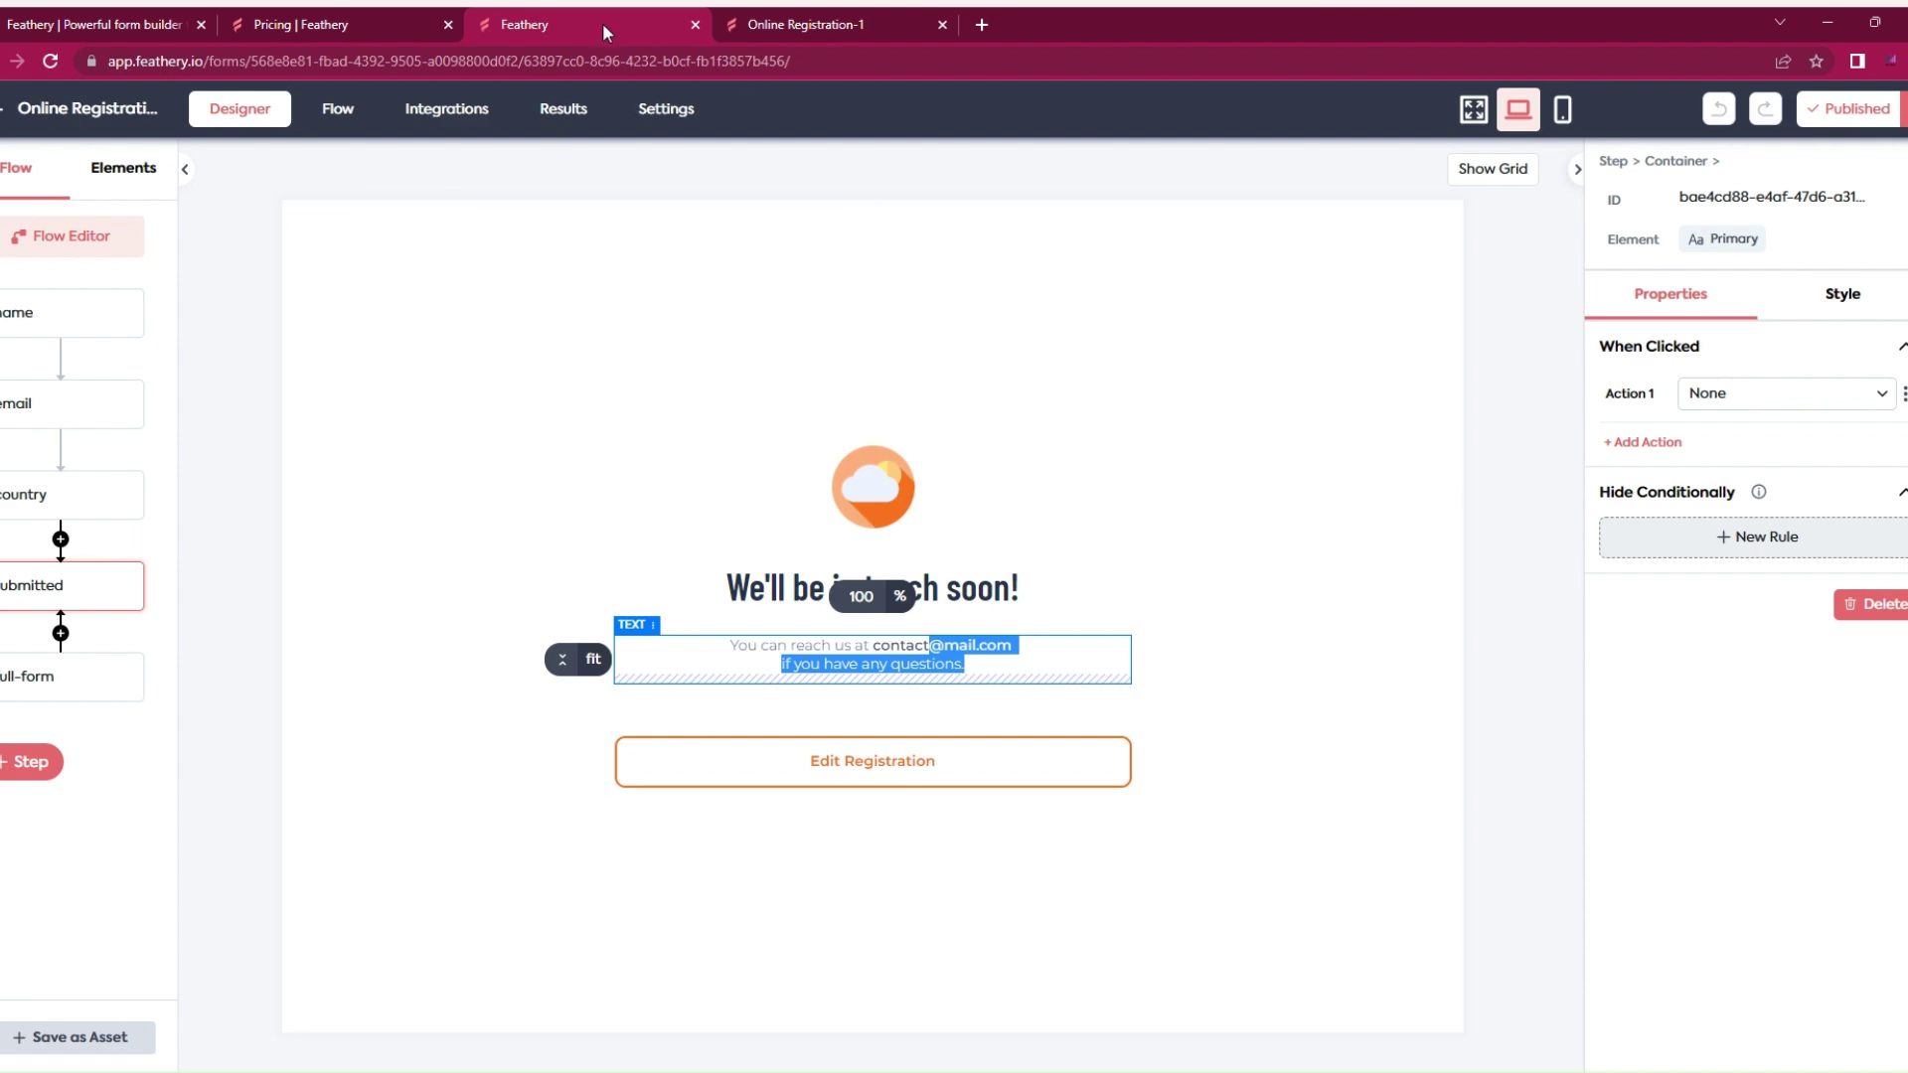
Step: Scroll through the plans on the Pricing page
click(343, 18)
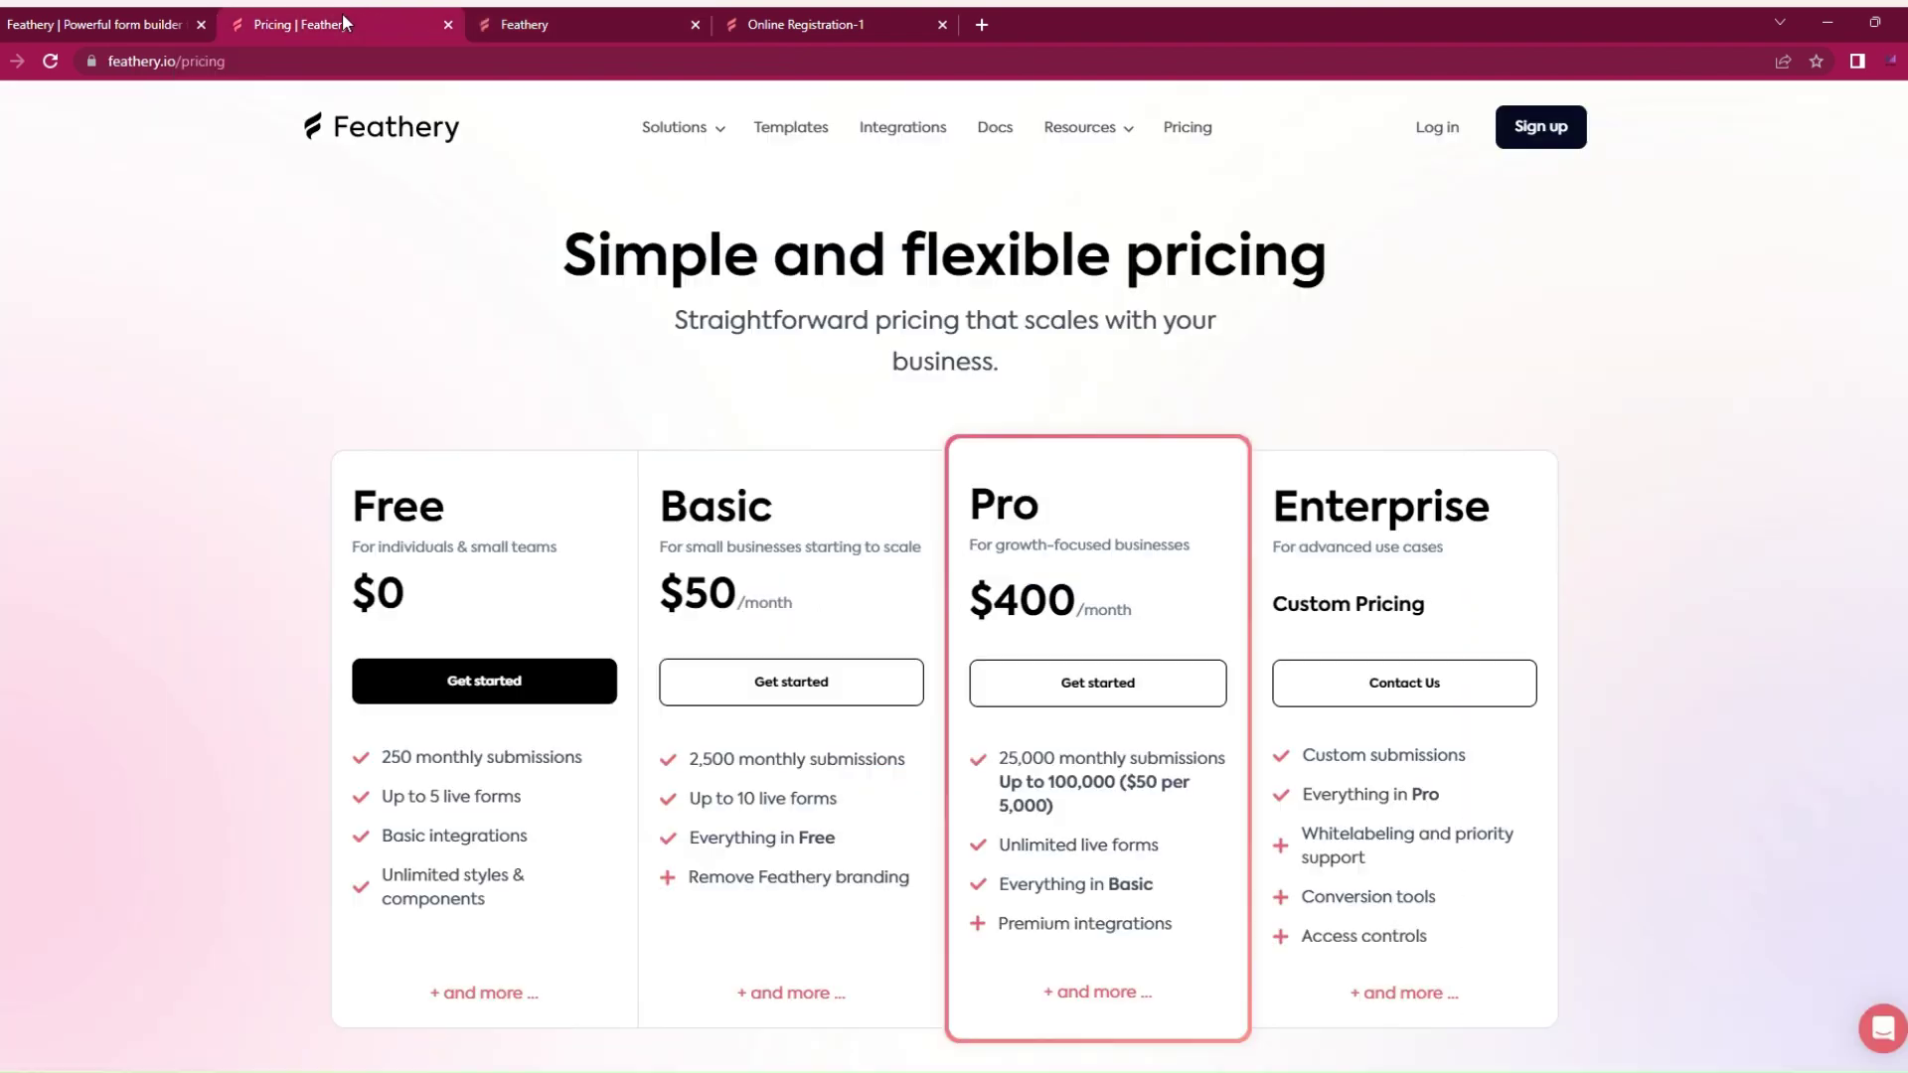
scroll(456, 402, down, 1)
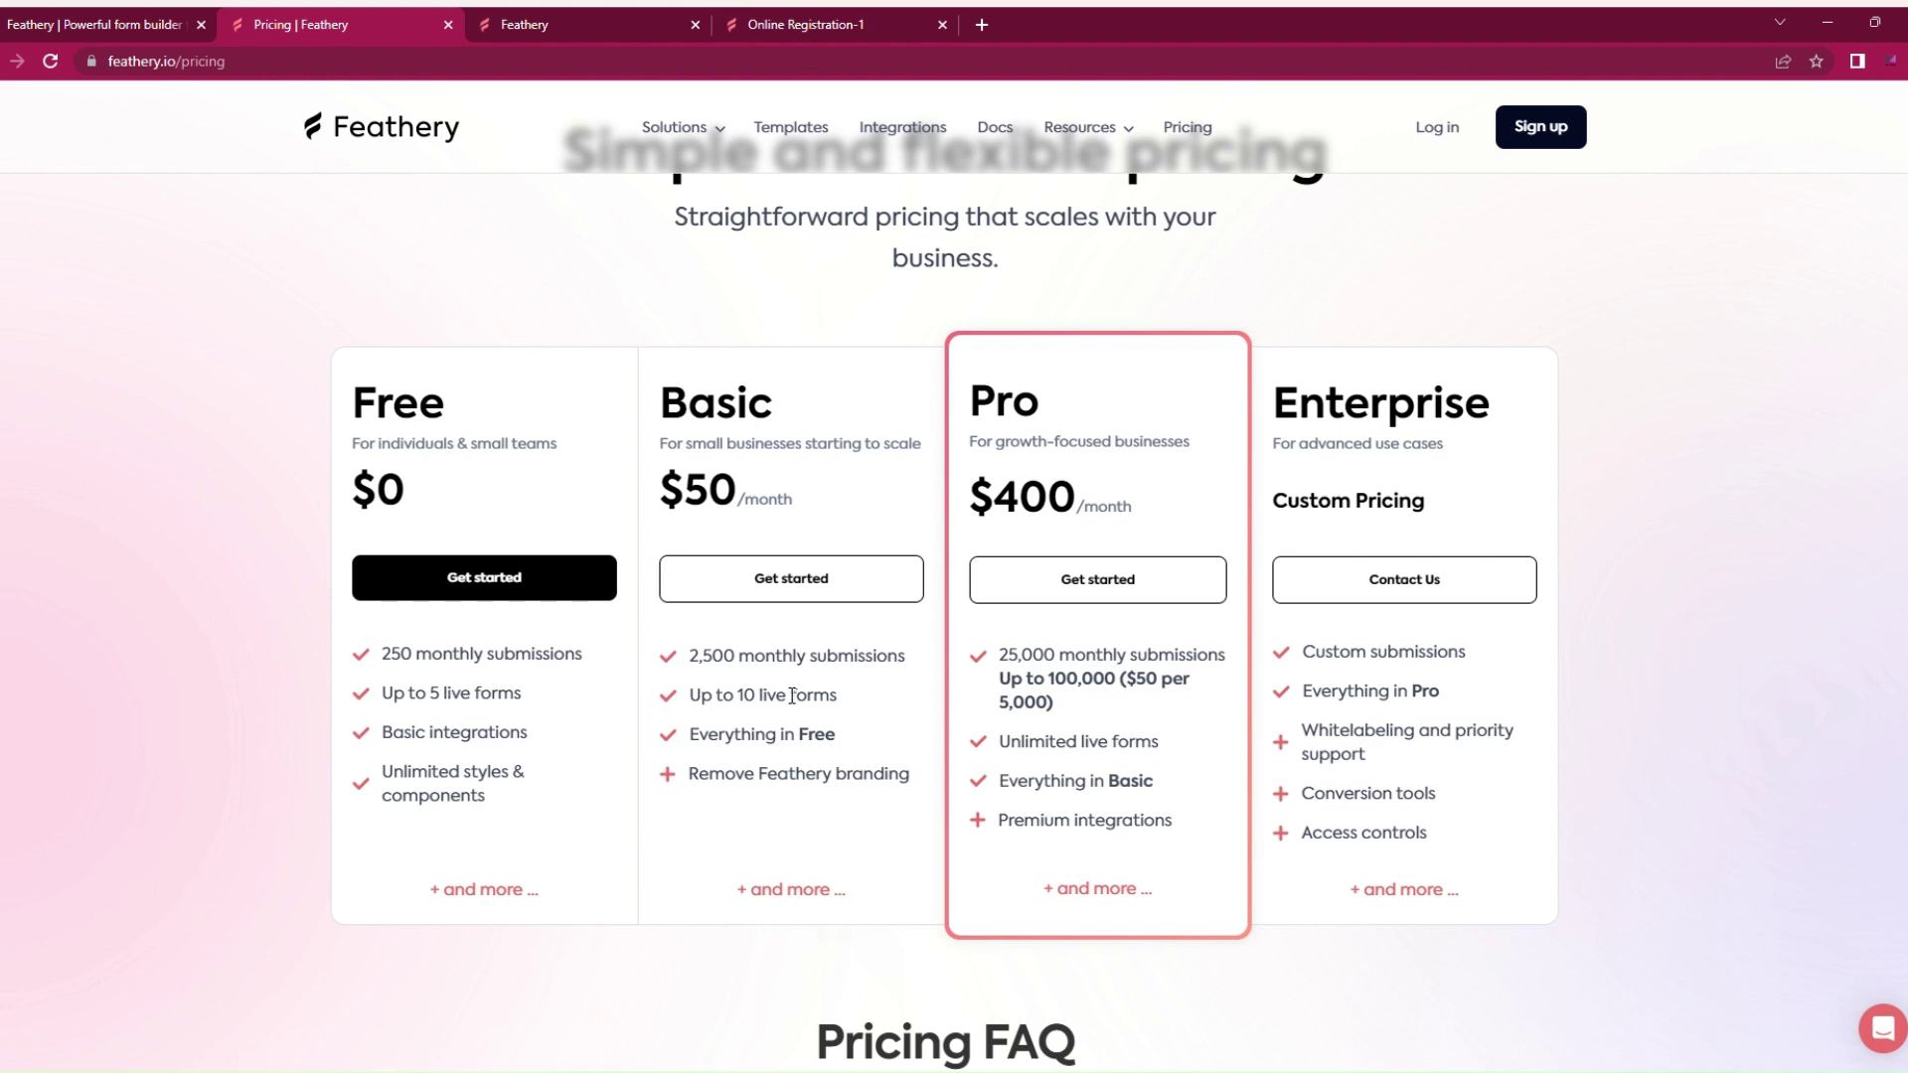
scroll(792, 695, up, 1)
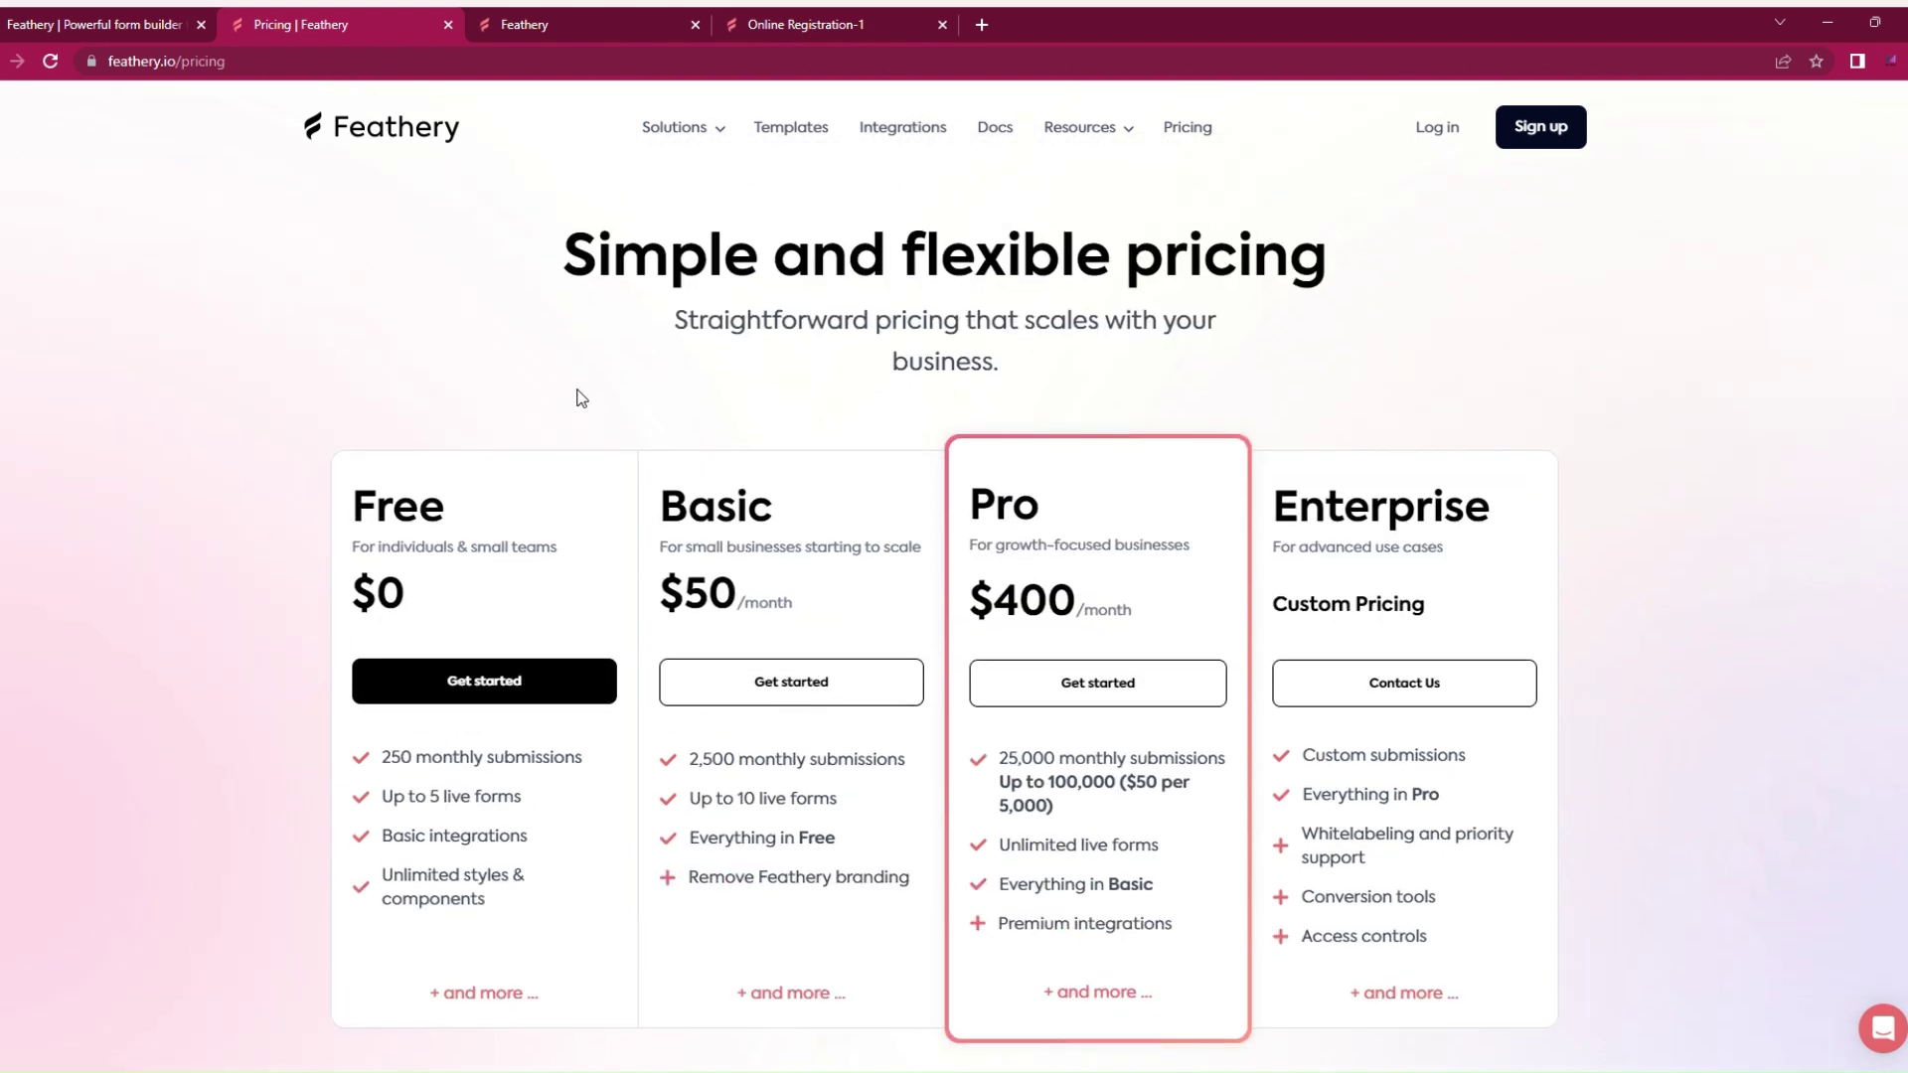
Step: Go to the Feathery home page and scroll down to its customer logos
mouse_move(716, 130)
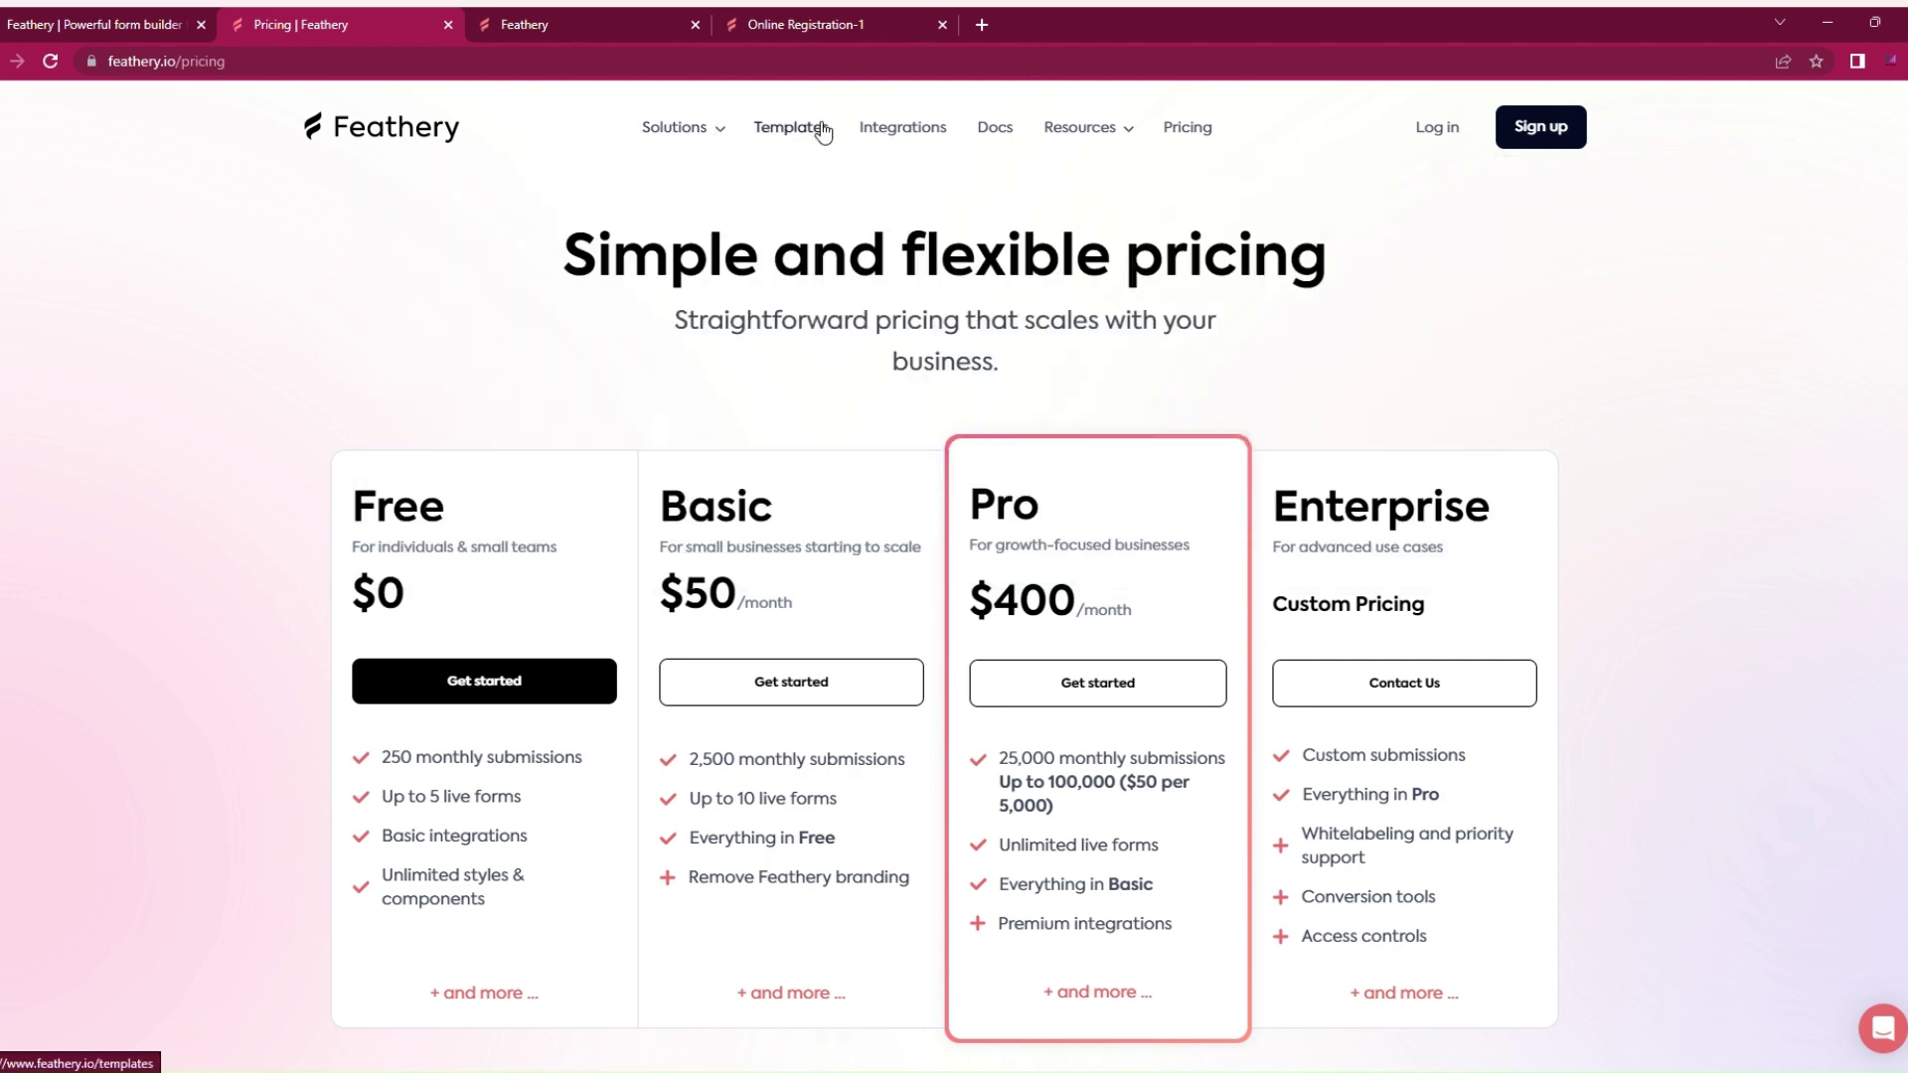
mouse_move(1054, 127)
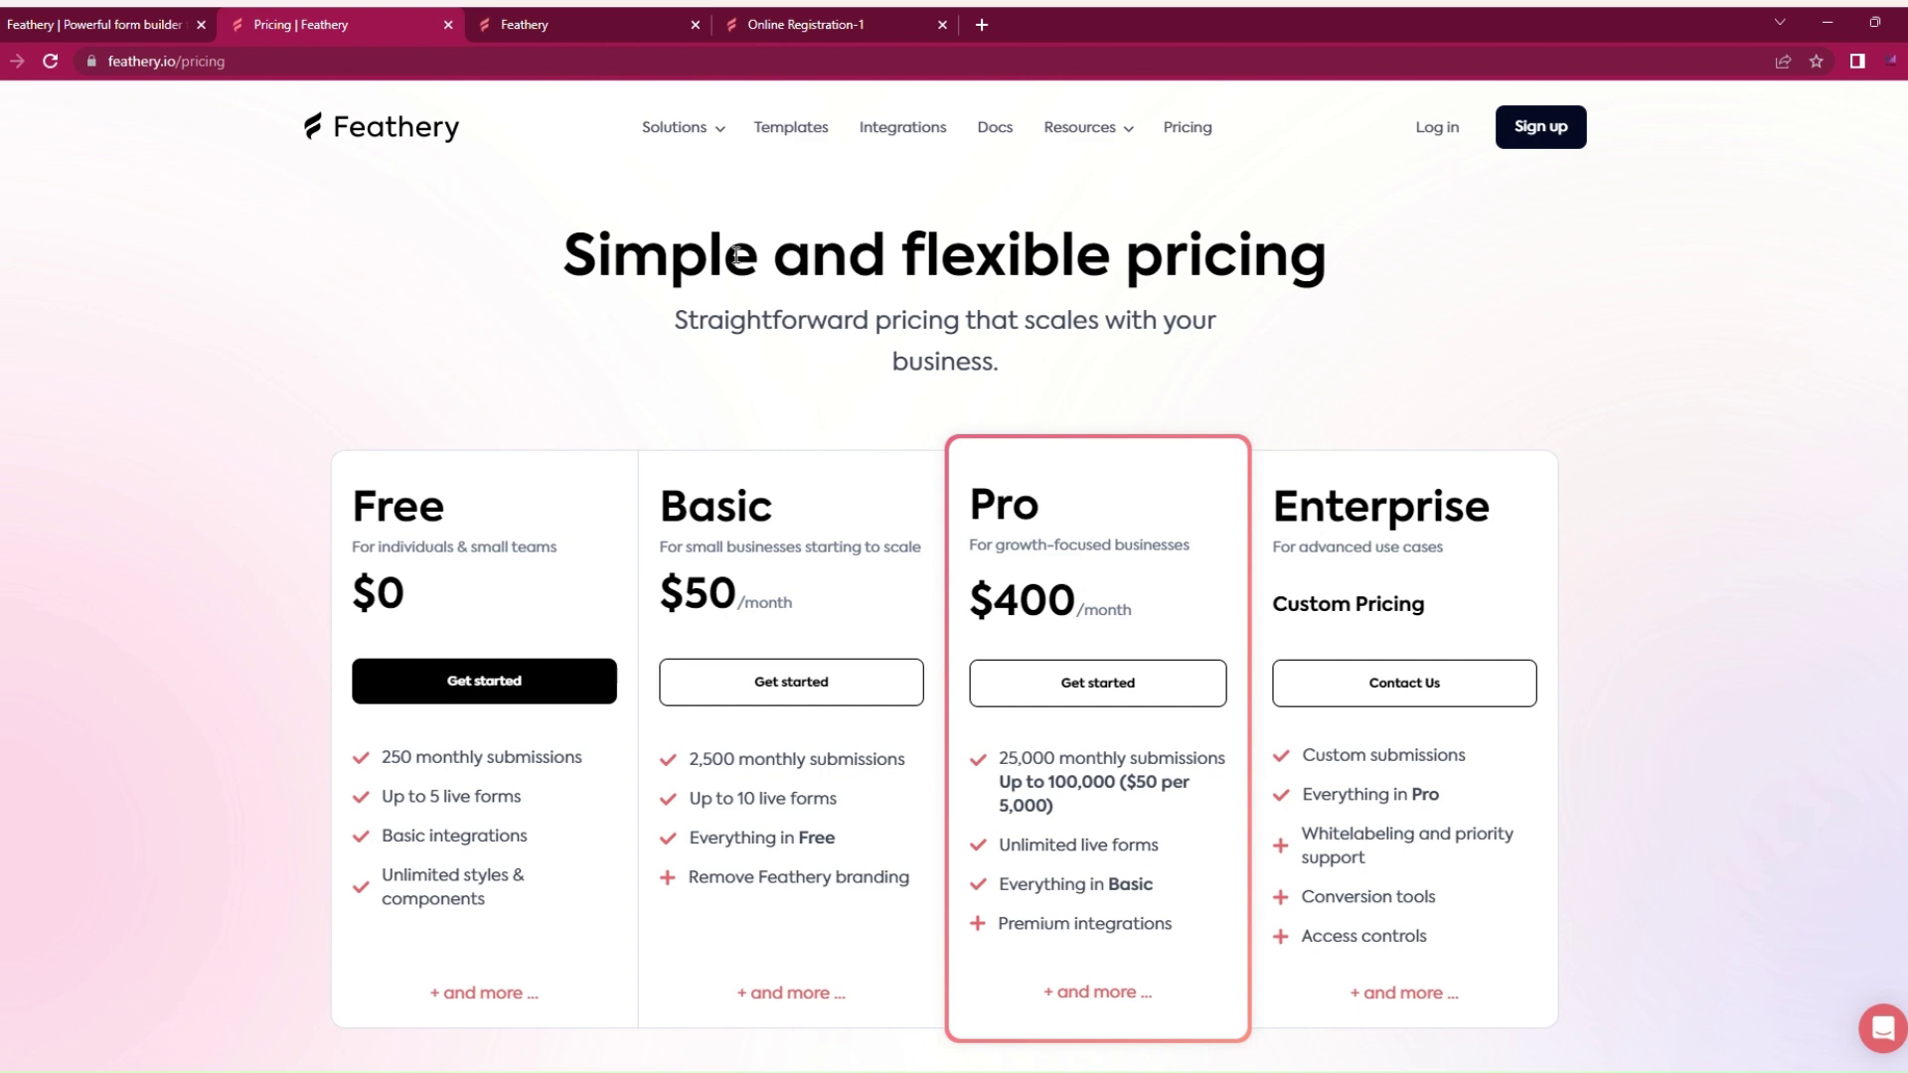
click(384, 139)
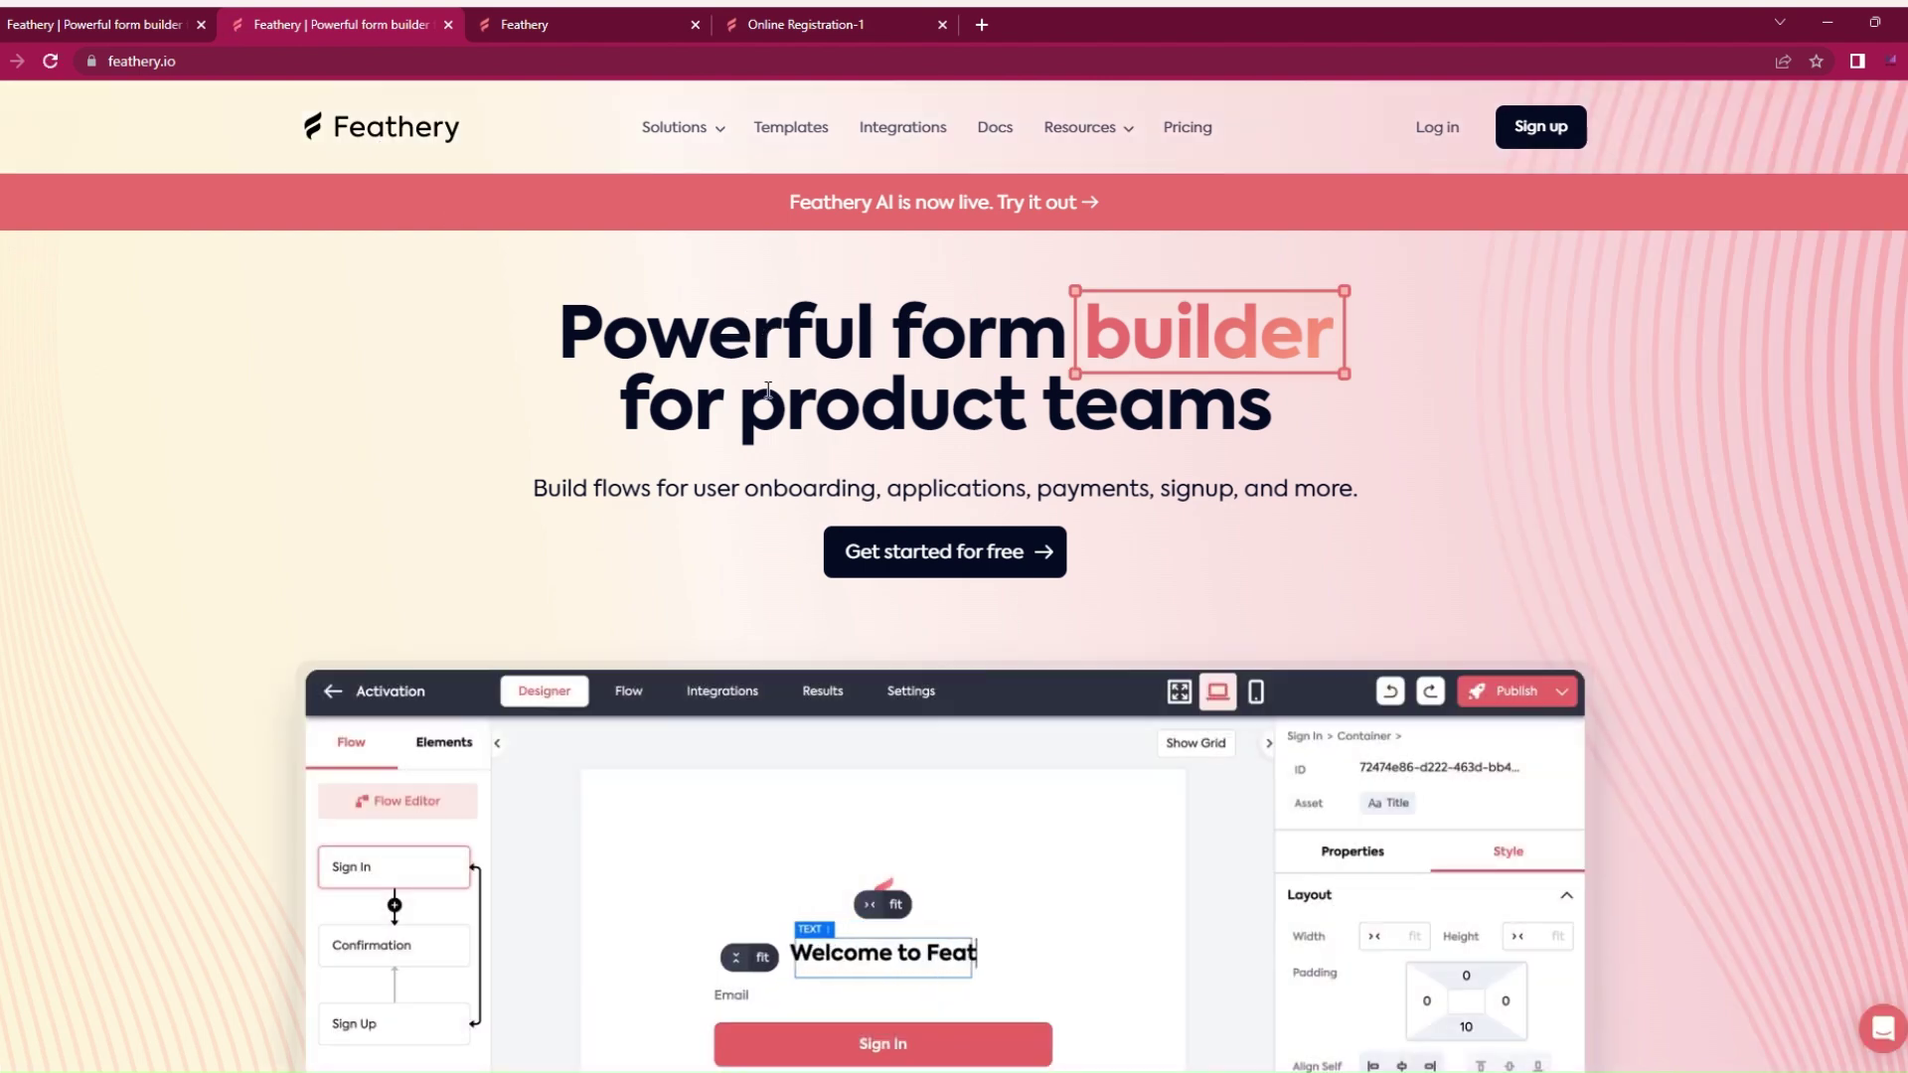
scroll(766, 390, down, 3)
scroll(767, 397, down, 5)
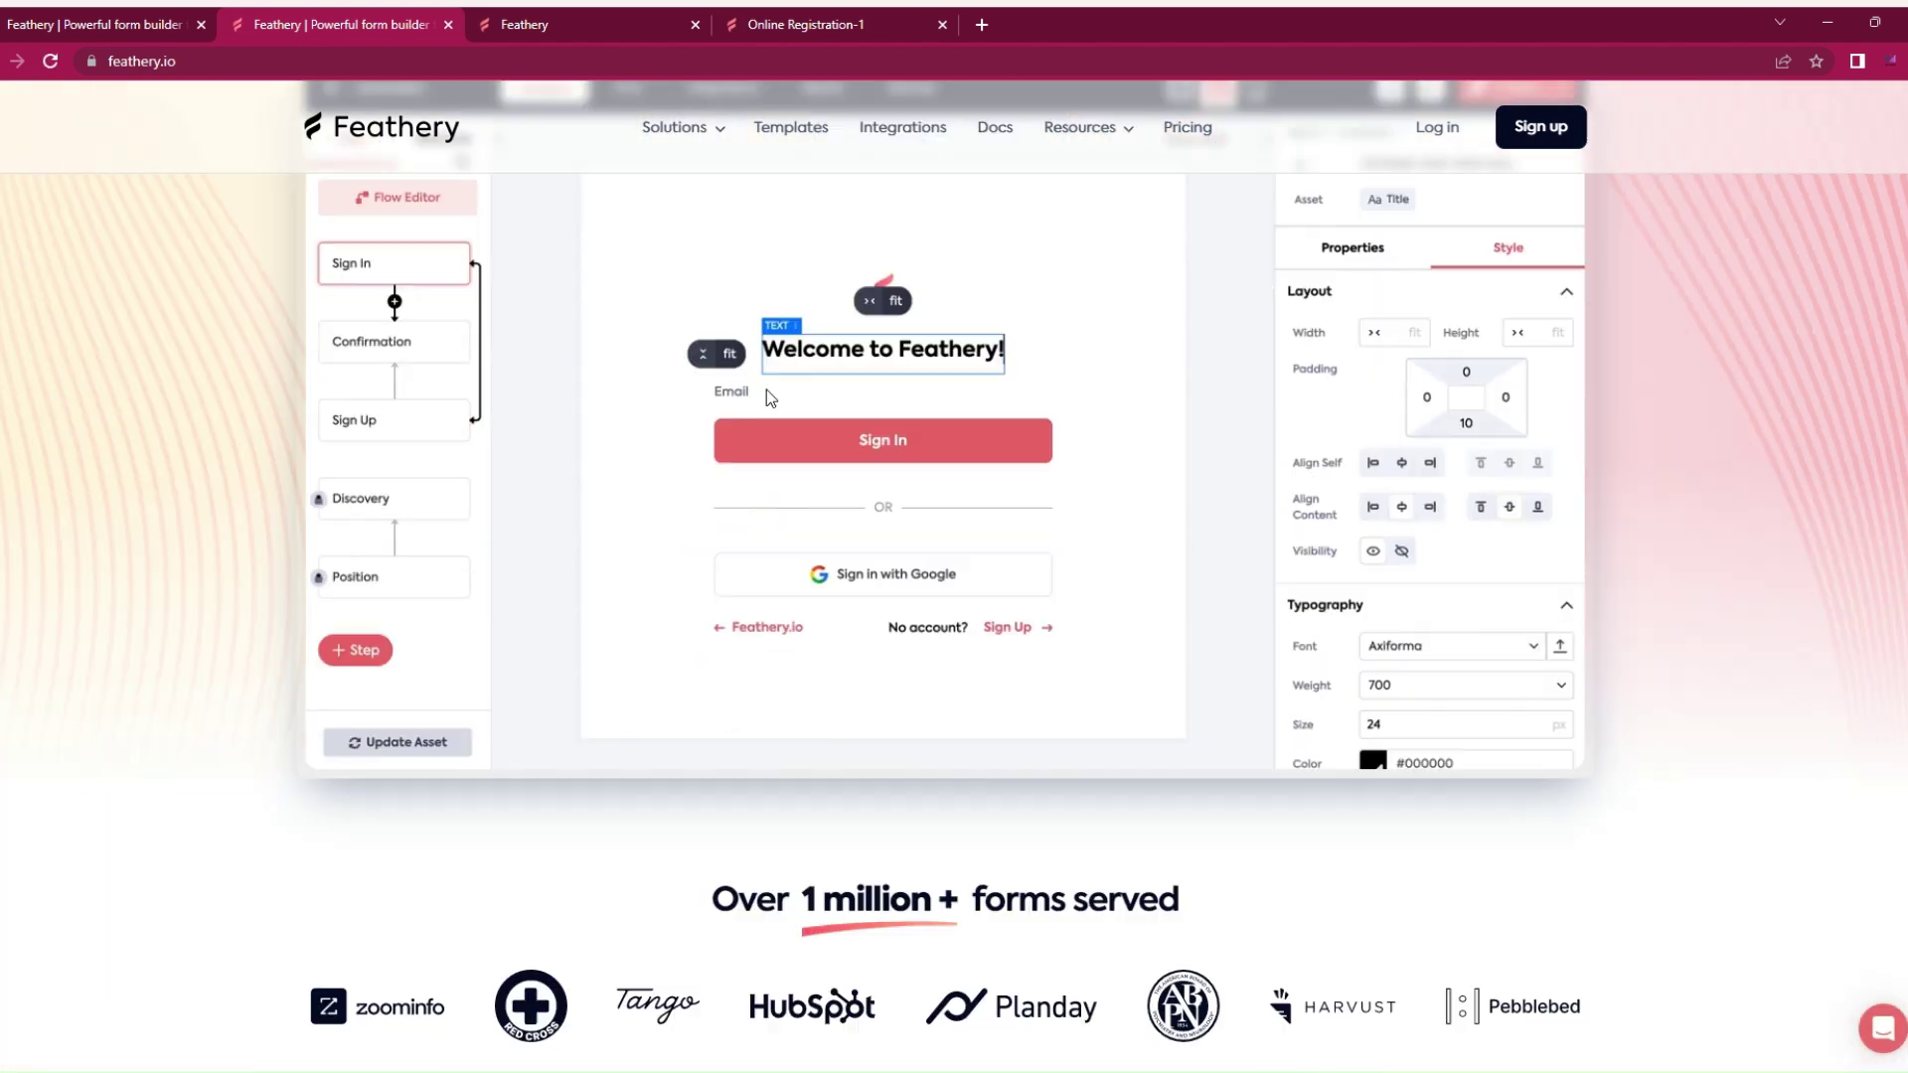
scroll(772, 407, down, 3)
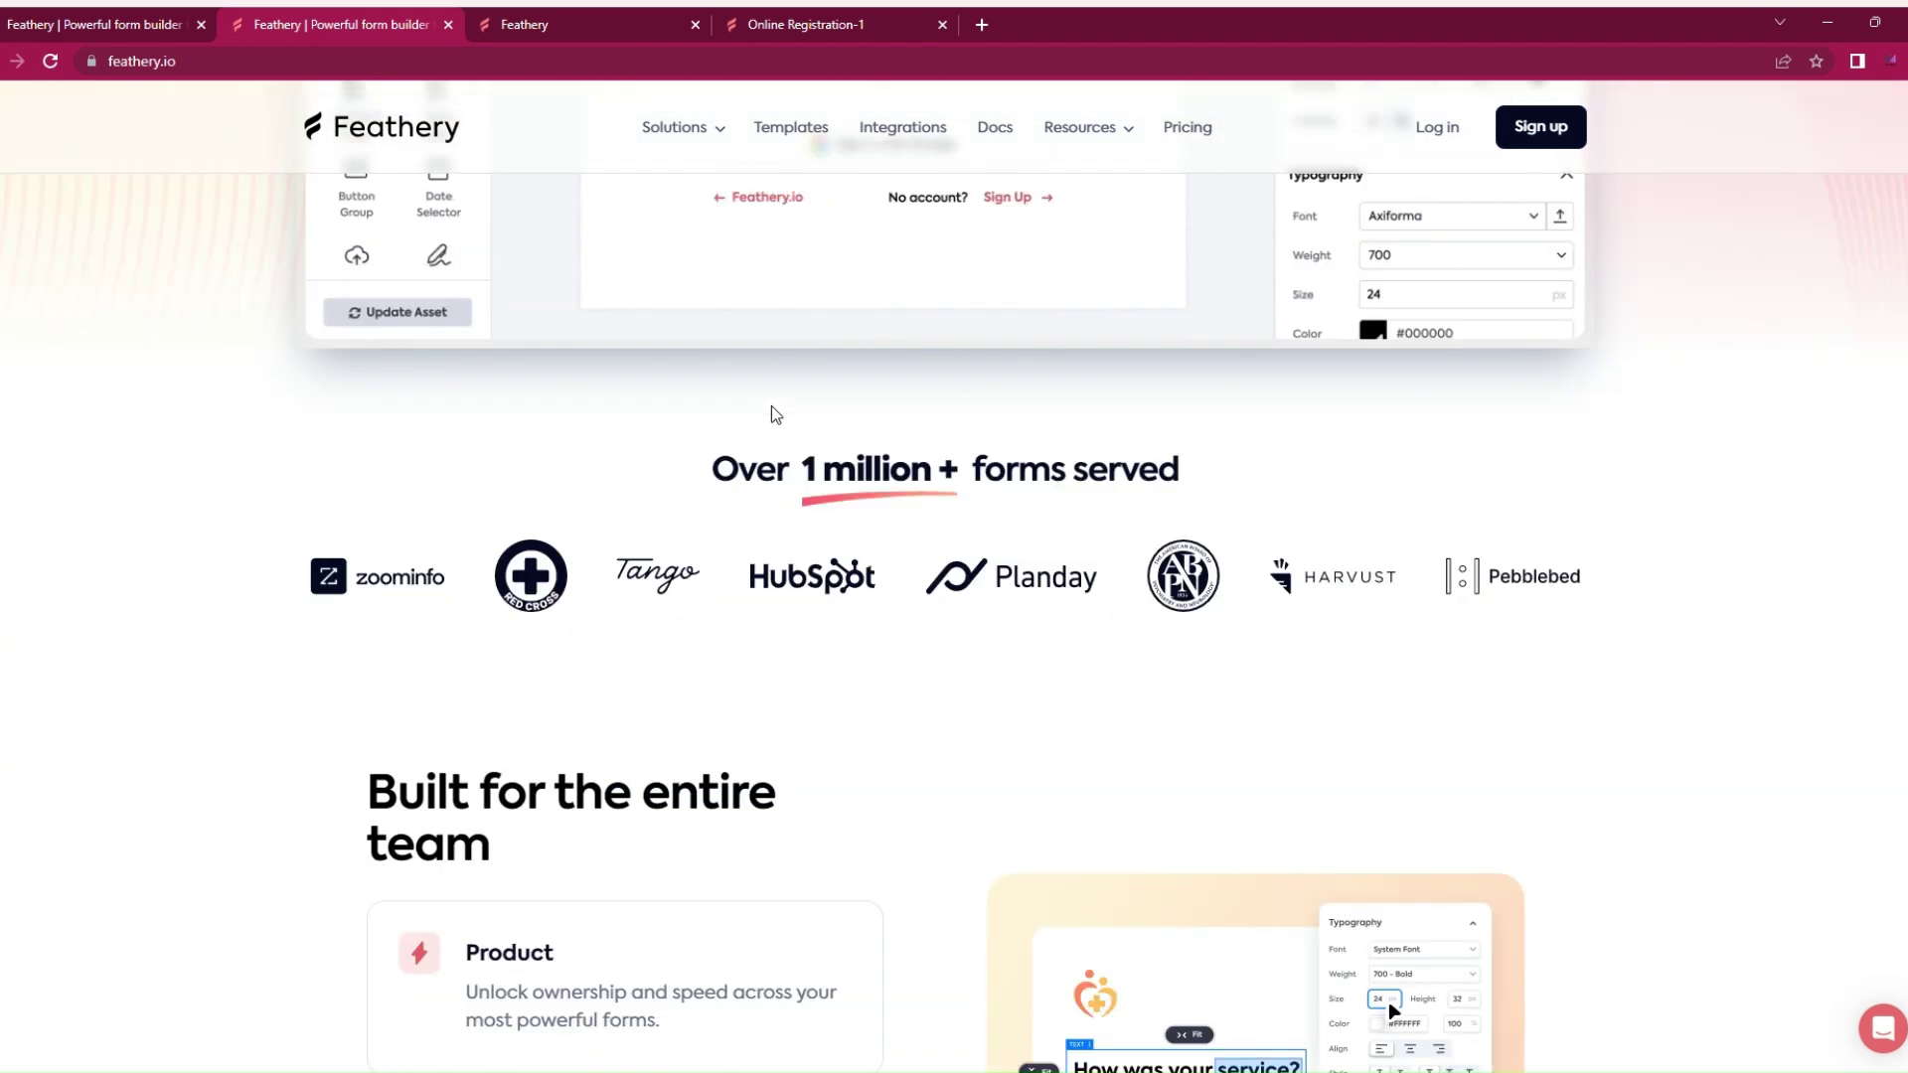